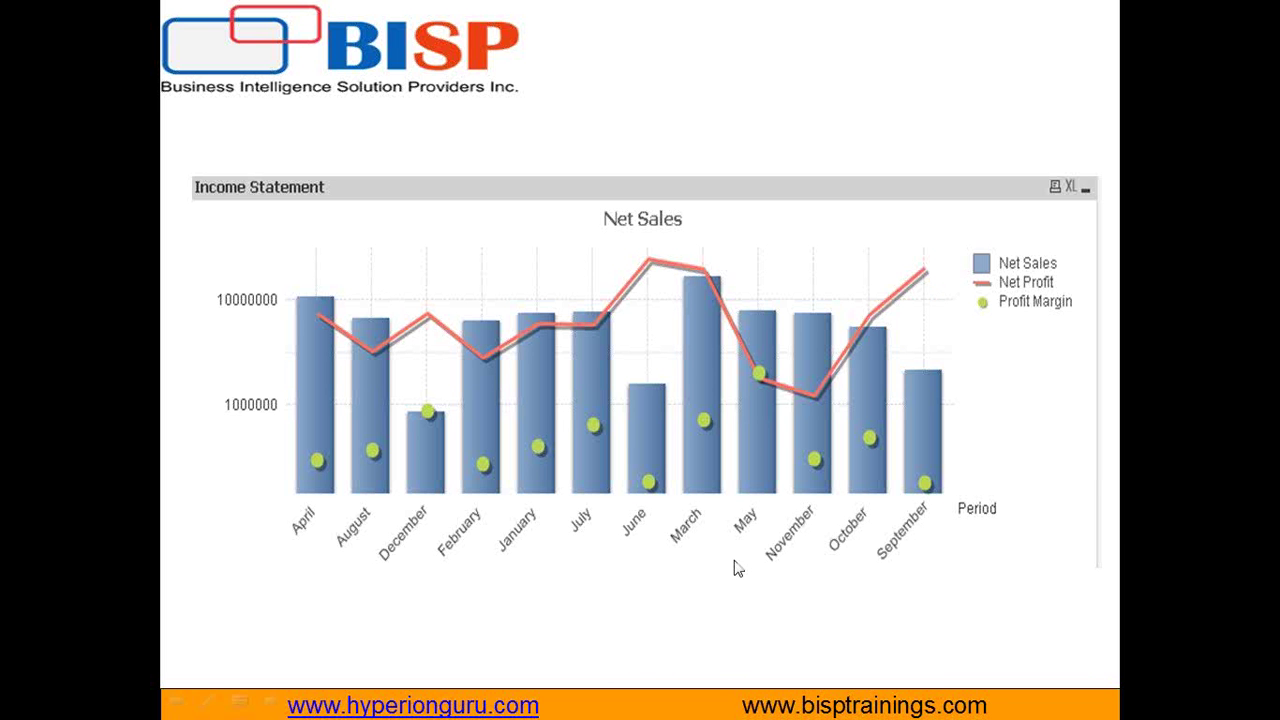
- Bring up the FinancialData workbook in Excel and narrow the FinancialElements column to 150 pixels
key(super)
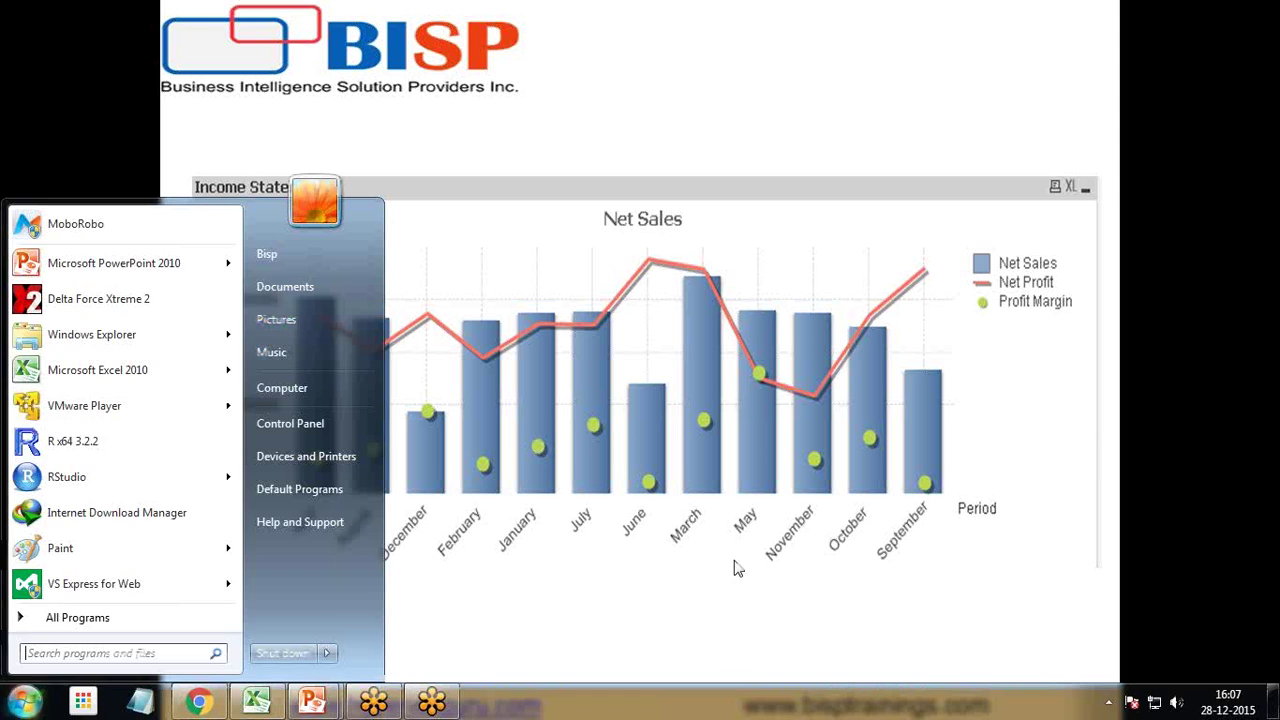
click(258, 702)
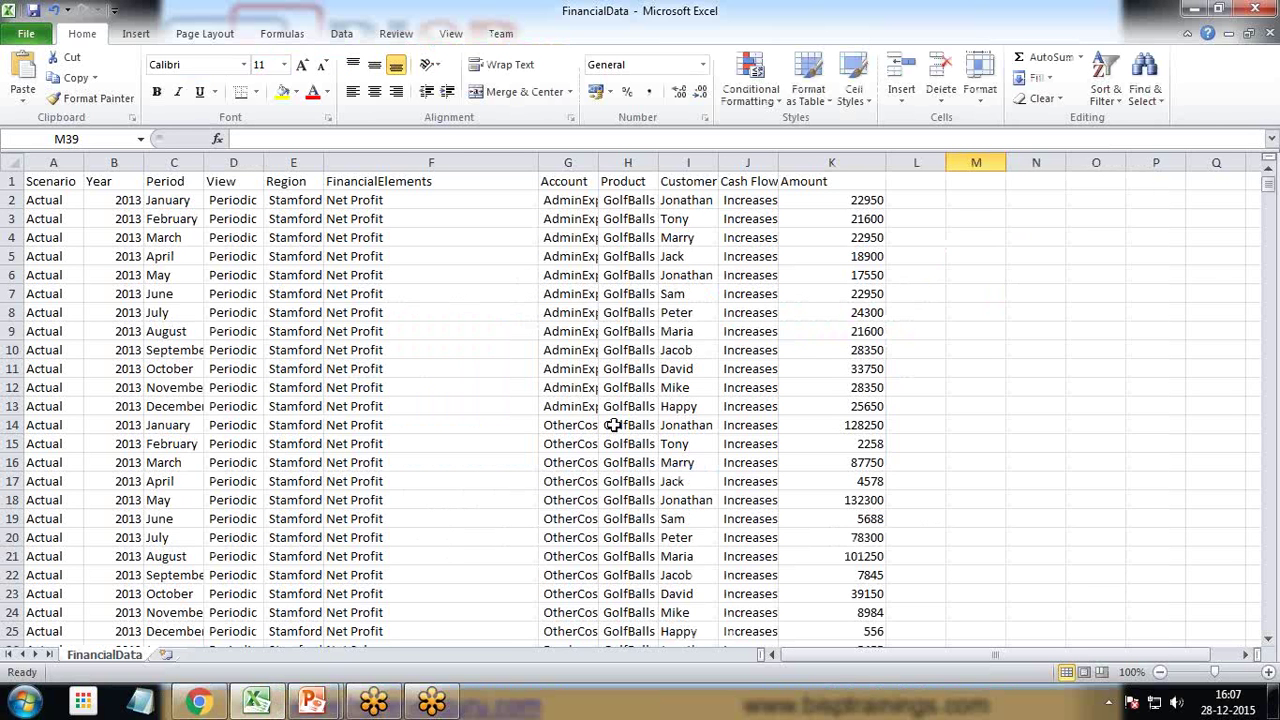
drag(538, 162, 451, 162)
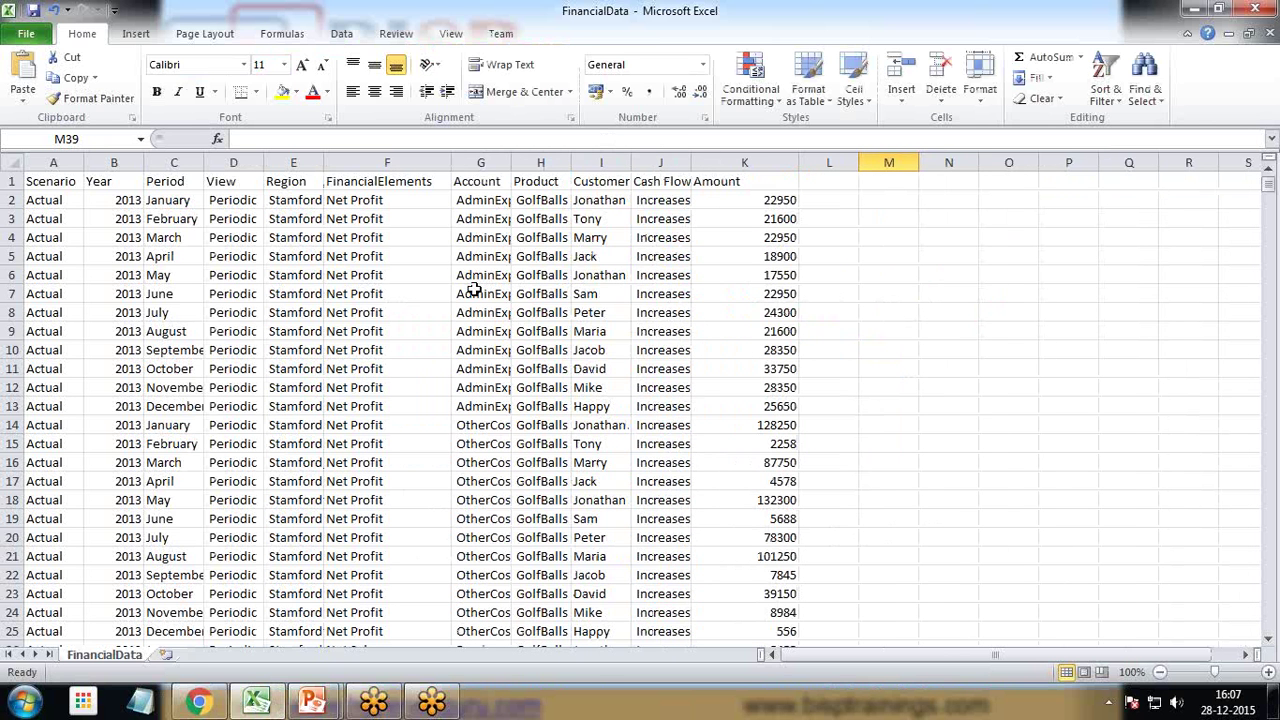
- Review the Scenario, Year, Period, View, Region and FinancialElements headings, then widen the Account column
click(72, 187)
click(100, 178)
click(163, 178)
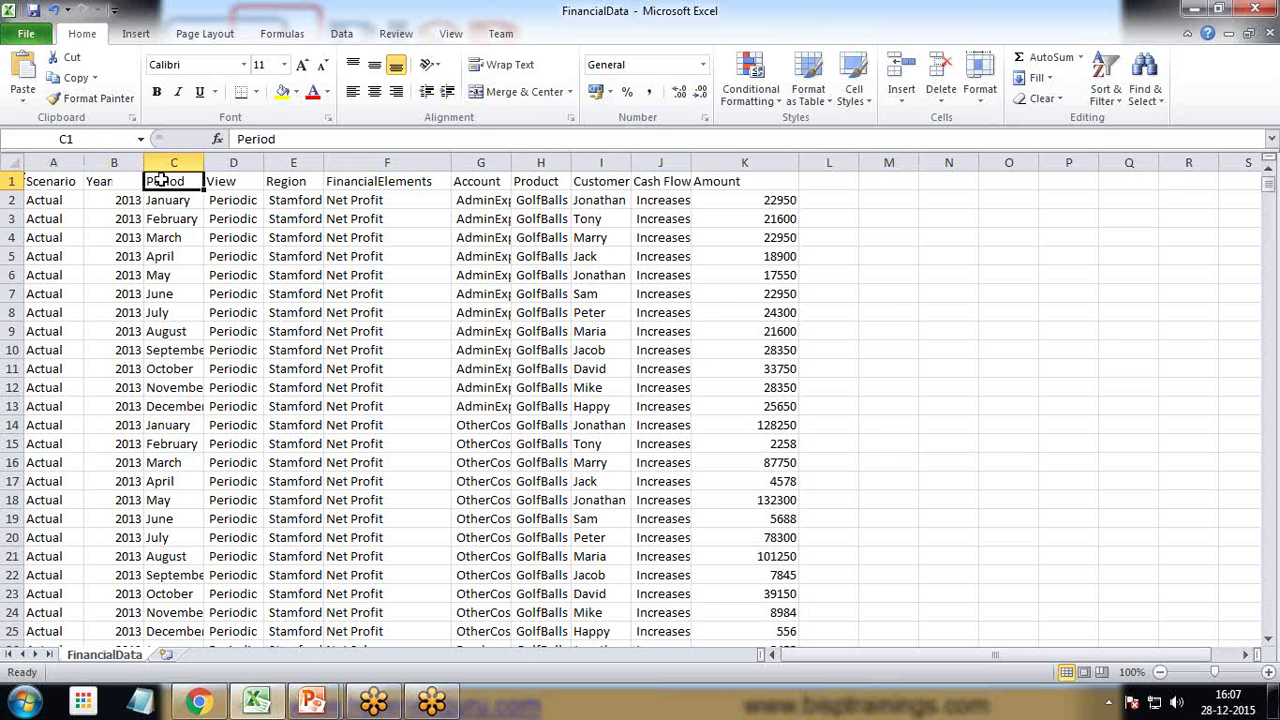
click(240, 179)
click(287, 180)
click(374, 180)
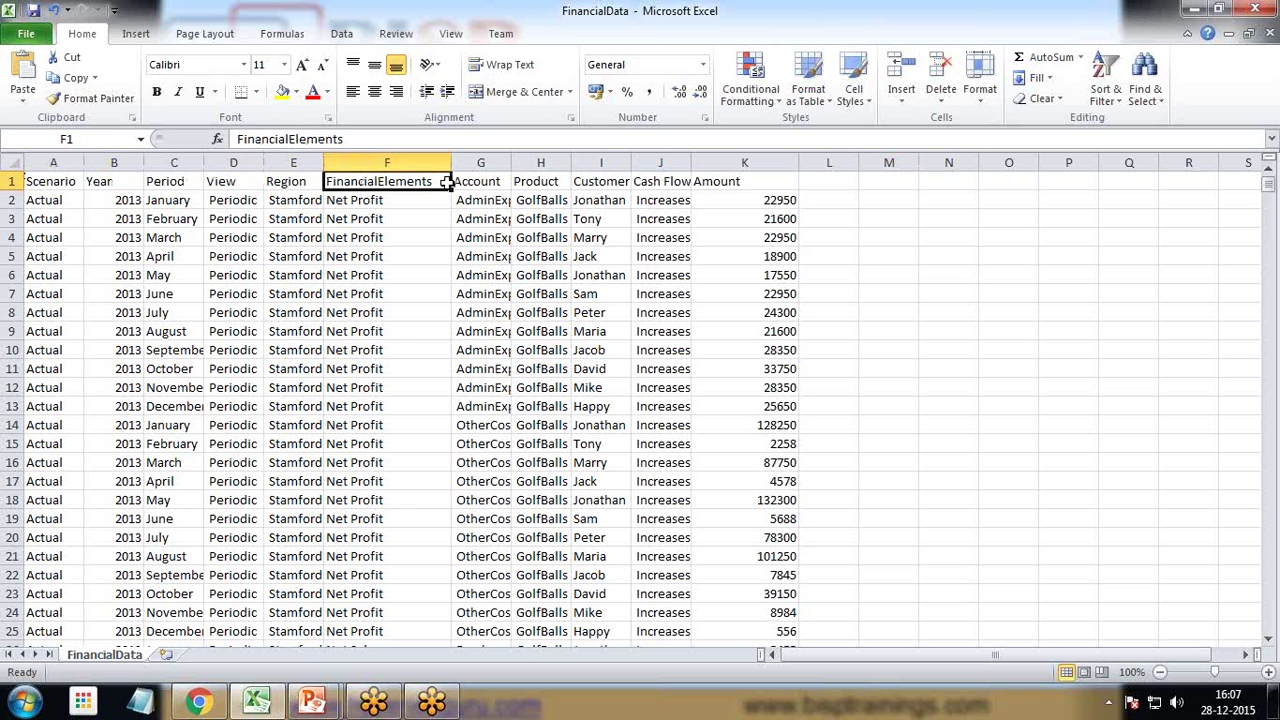
scroll(430, 435, down, 8)
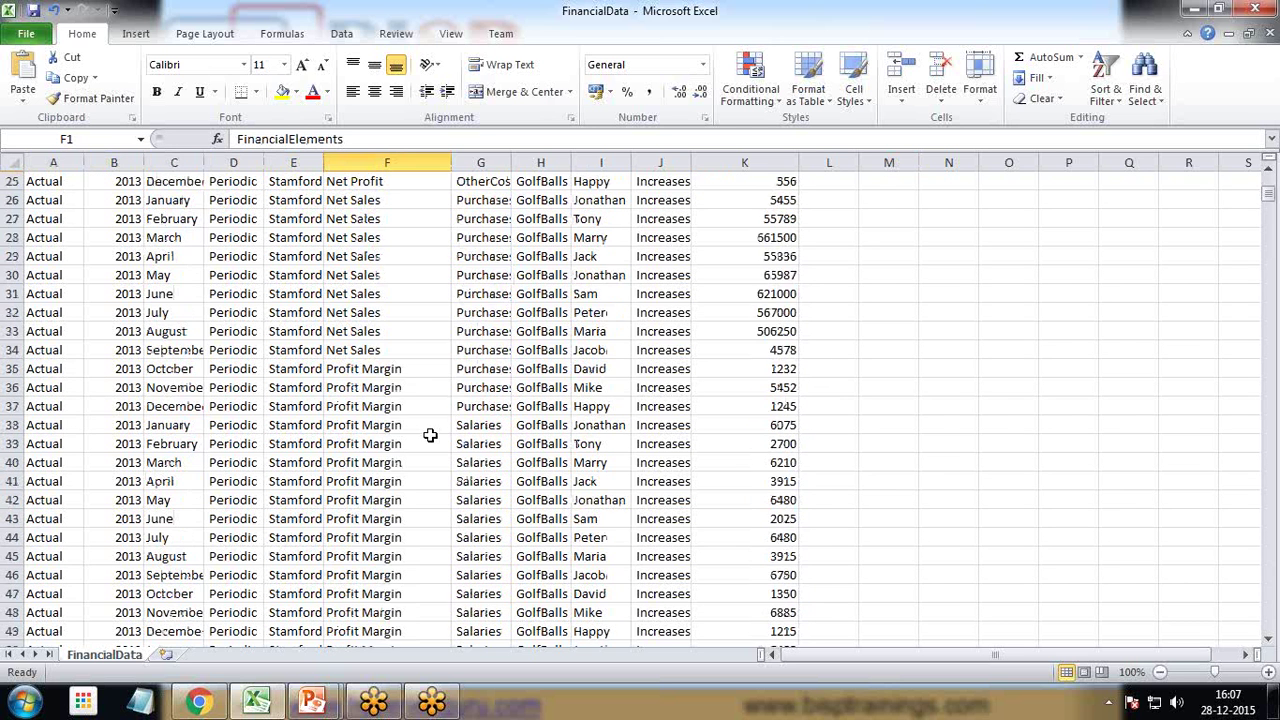
scroll(430, 435, down, 18)
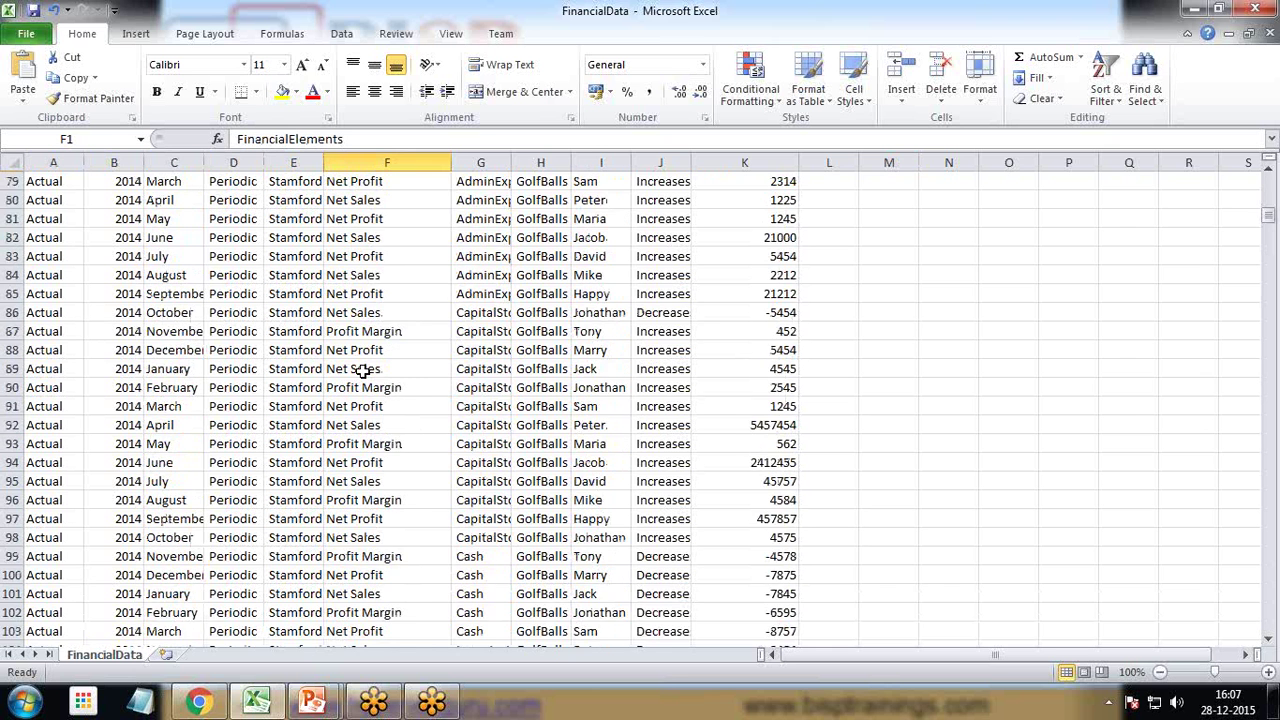
scroll(400, 395, up, 20)
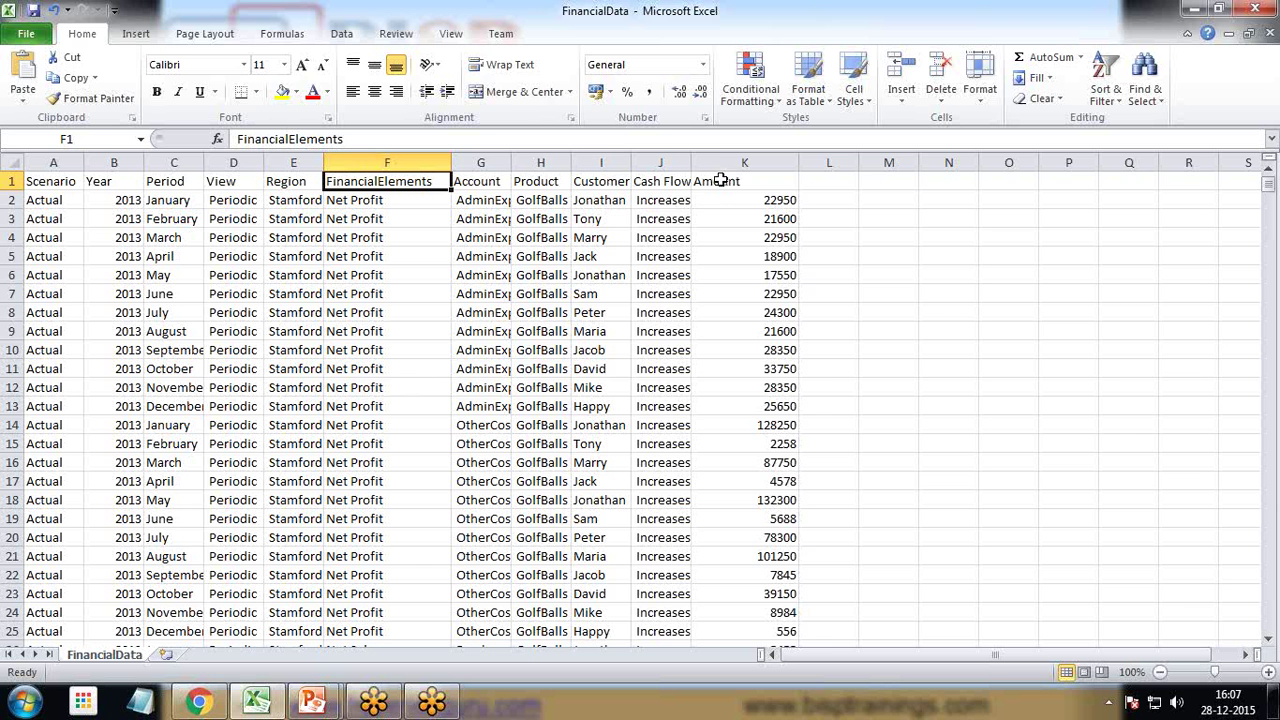
drag(511, 162, 568, 157)
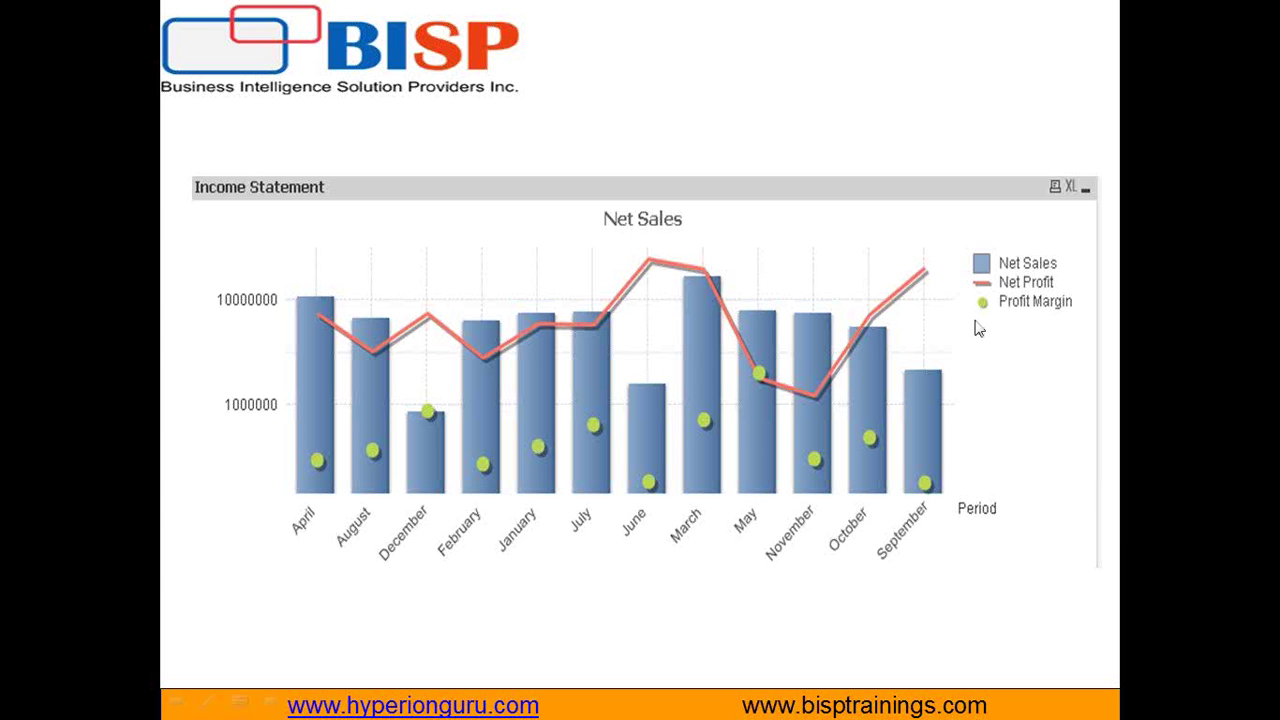
- Launch QlikView 11 from the Start menu search and maximize its window
key(super)
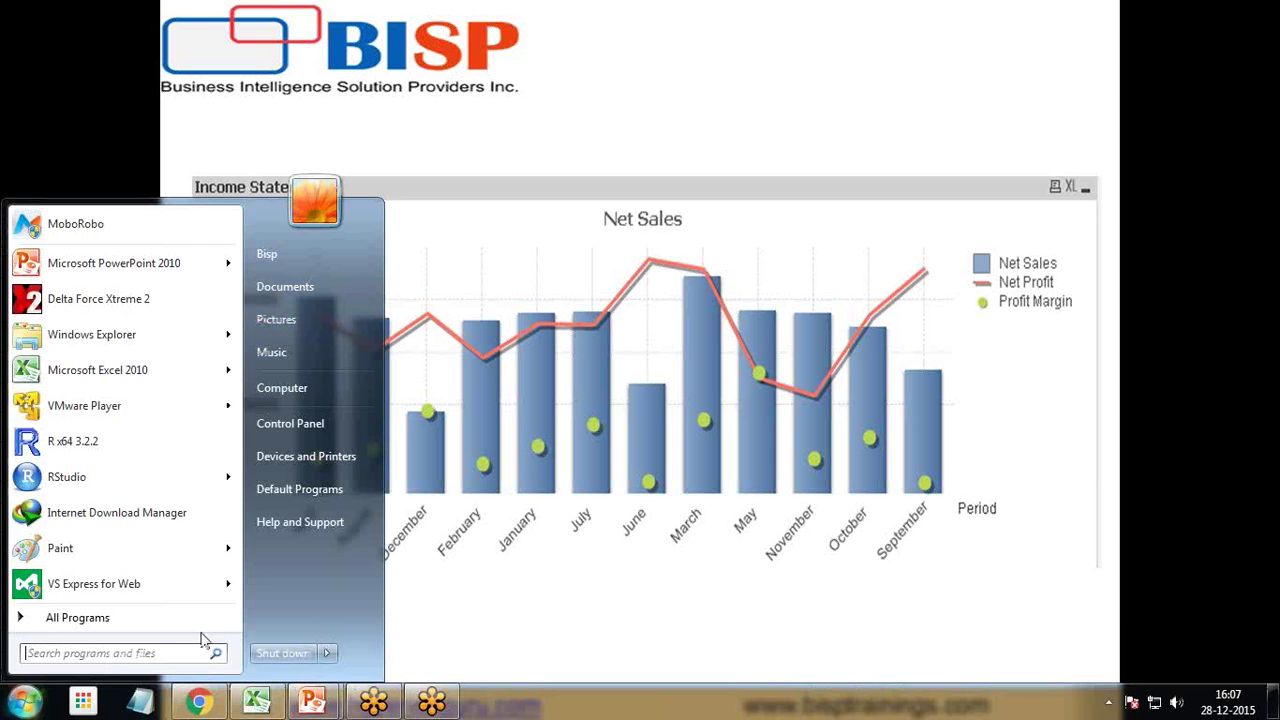
click(25, 708)
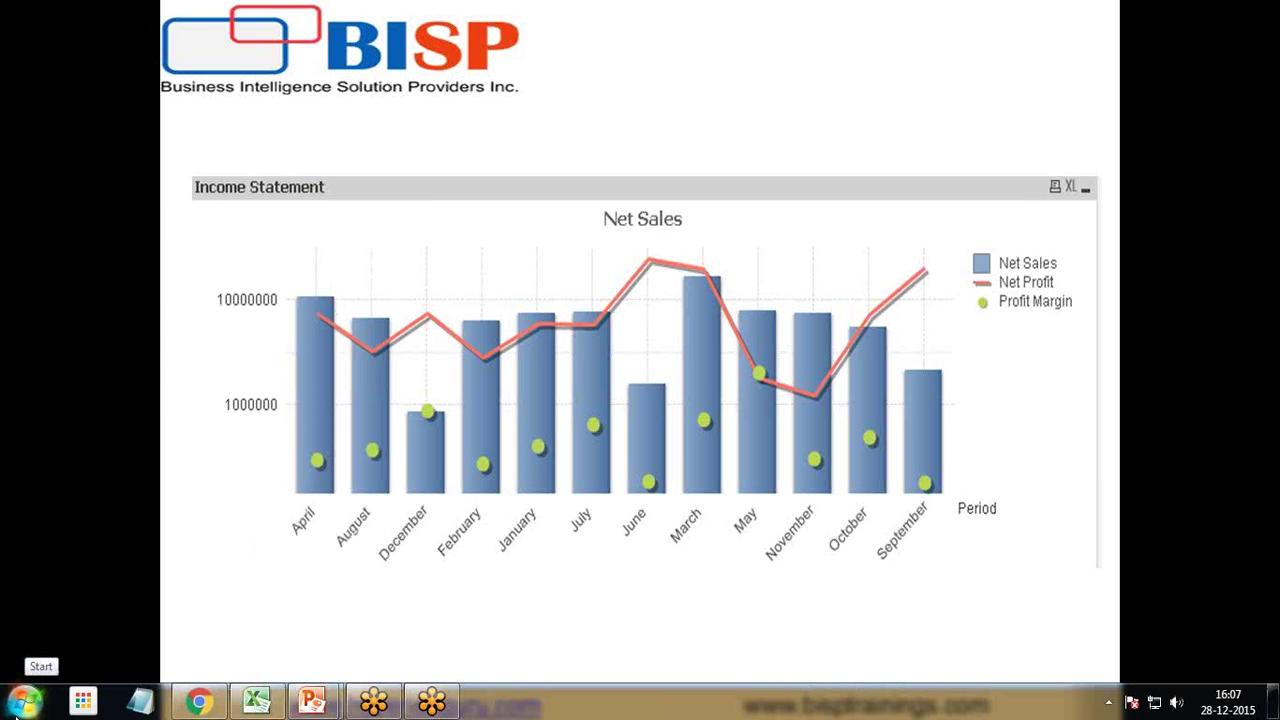
click(15, 712)
text(qlik)
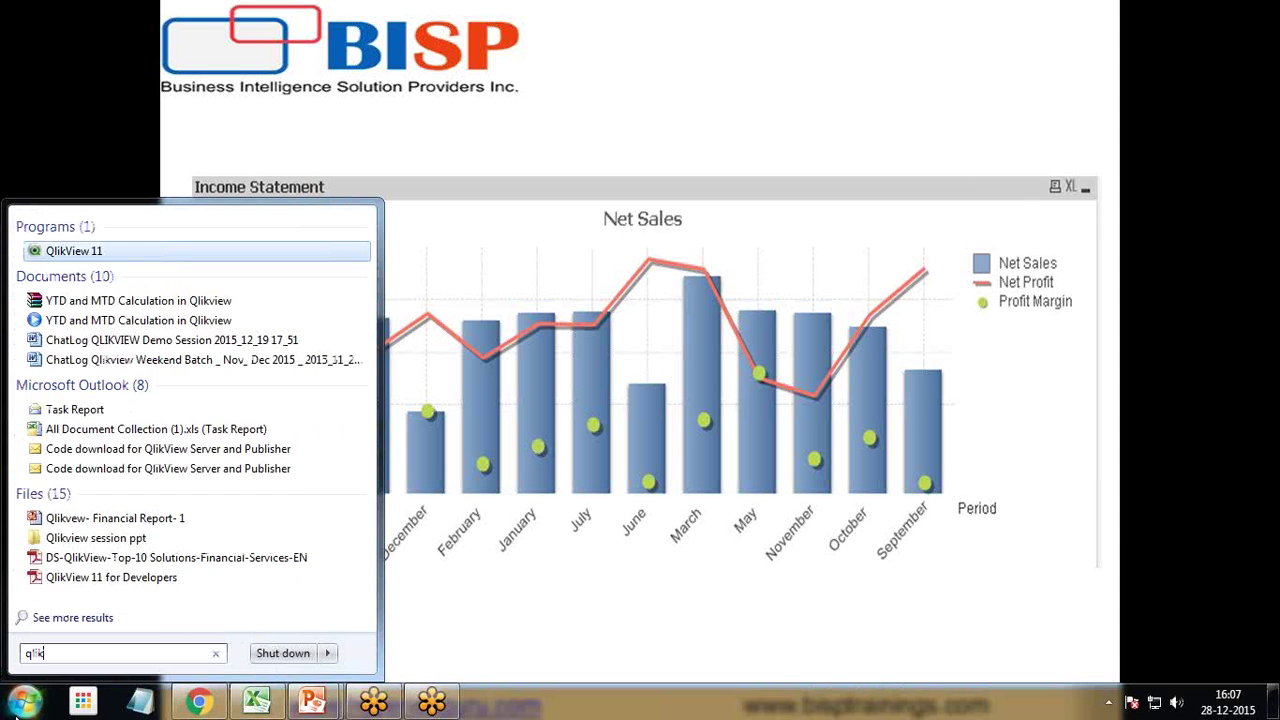
key(Return)
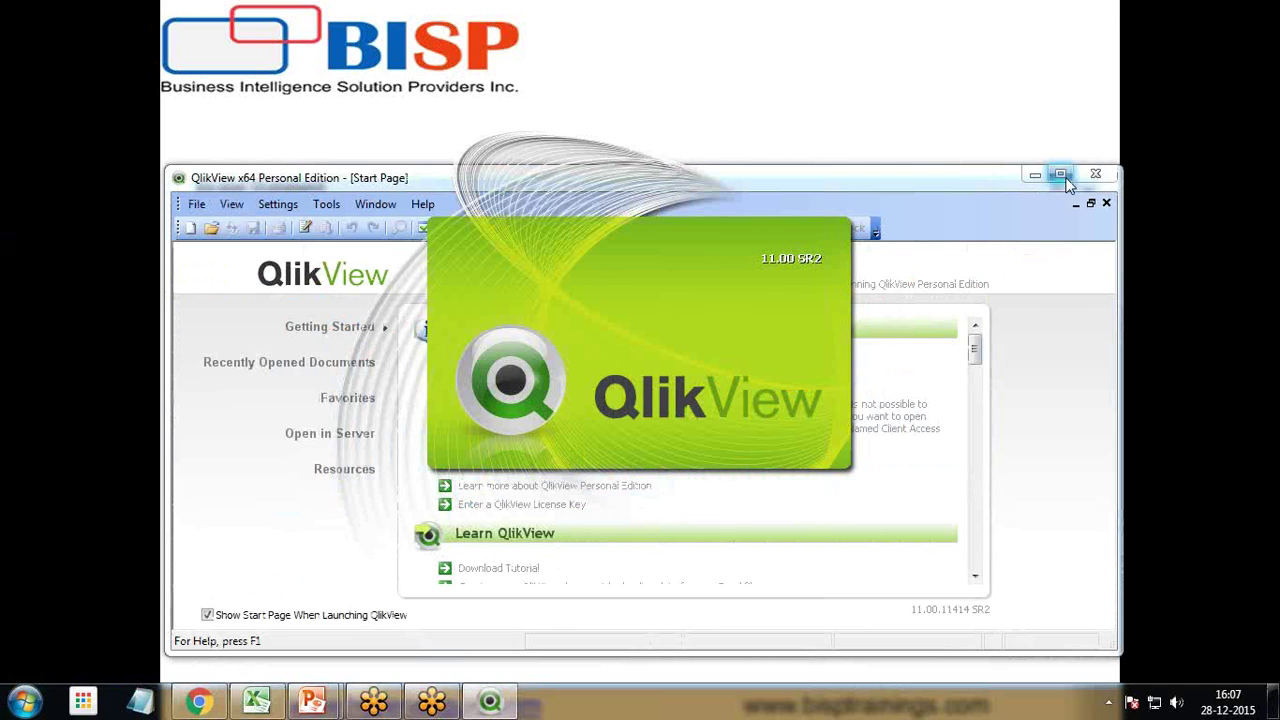
click(1062, 177)
- Create a new document and save it on the Desktop as 'Financial Dashboard', then return to Excel
click(18, 56)
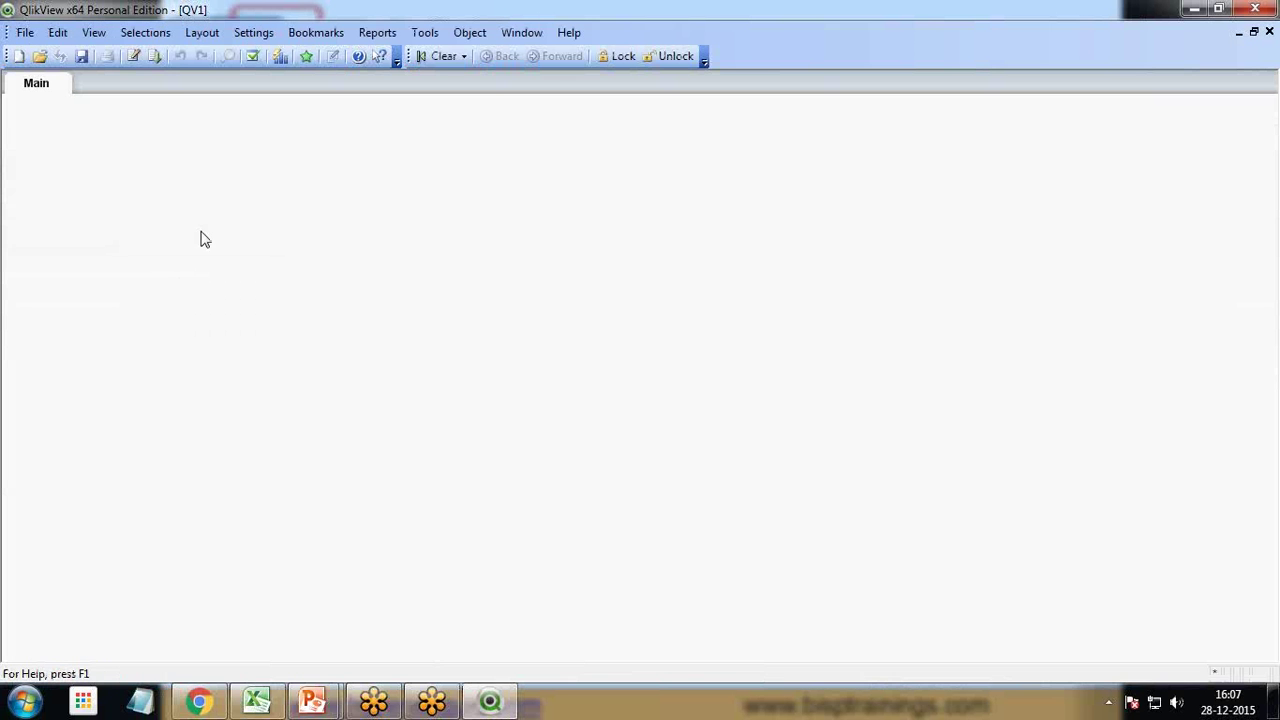
click(81, 56)
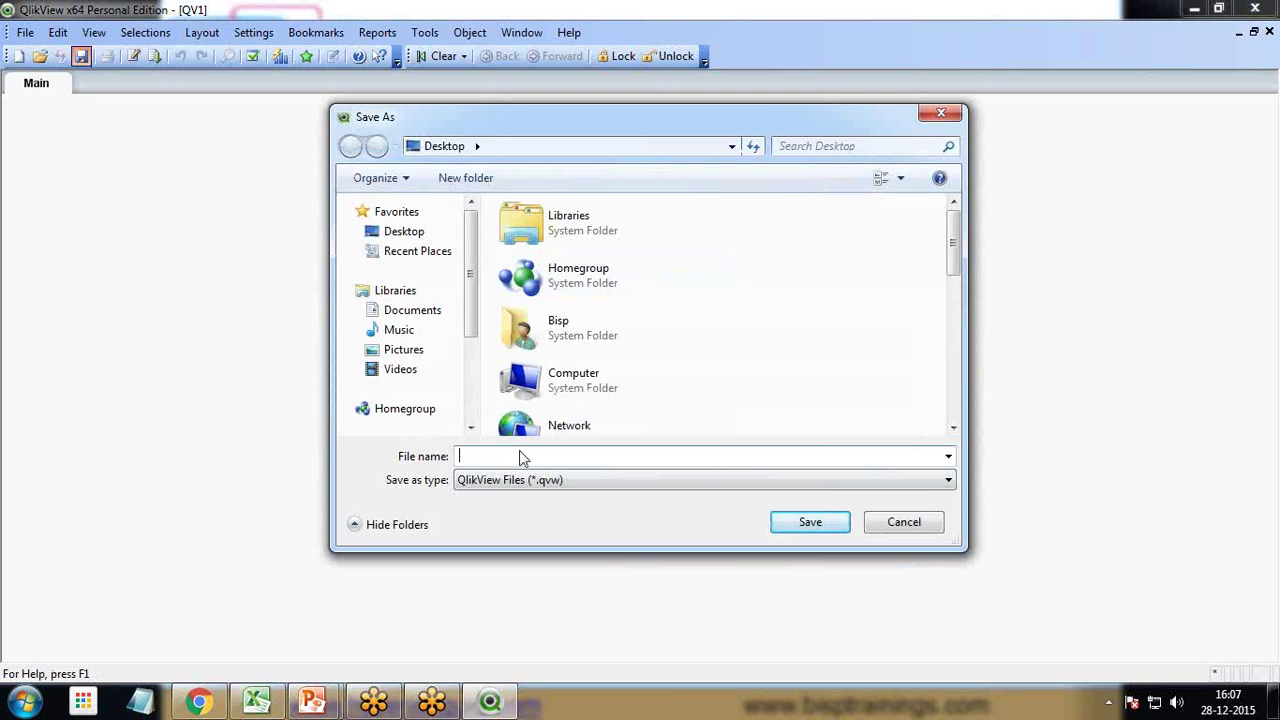
text(F)
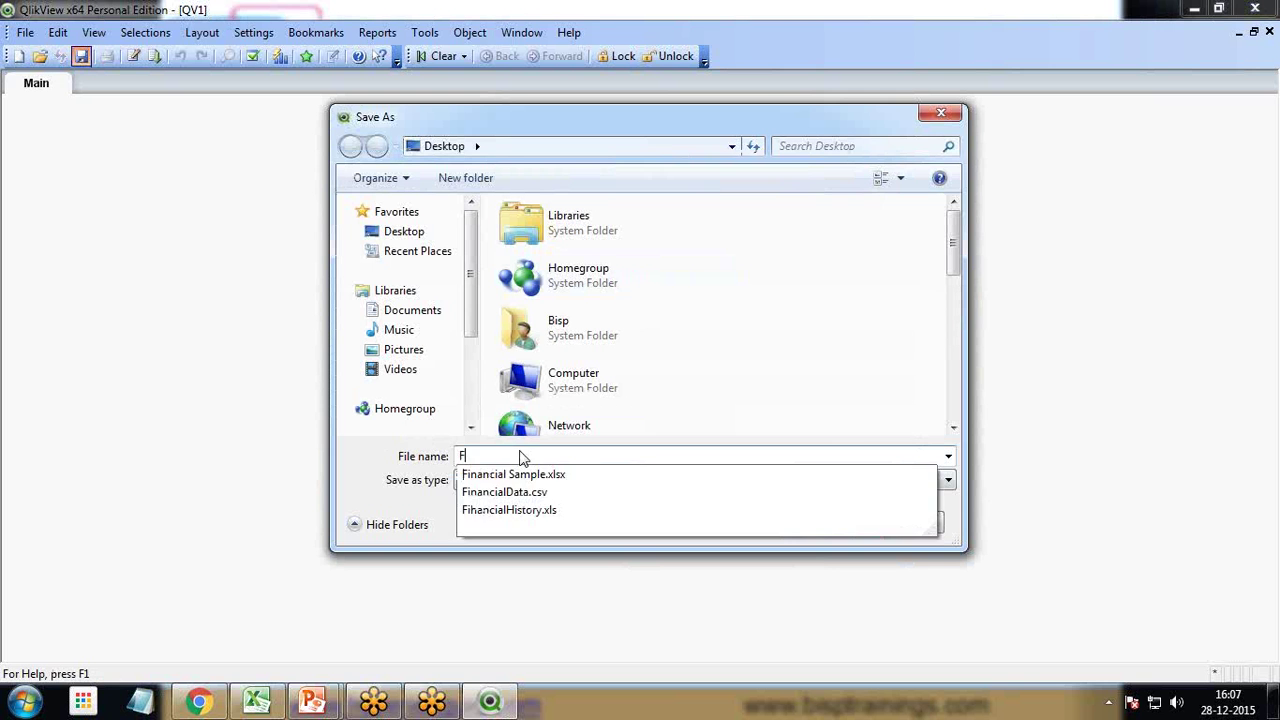
text(inal)
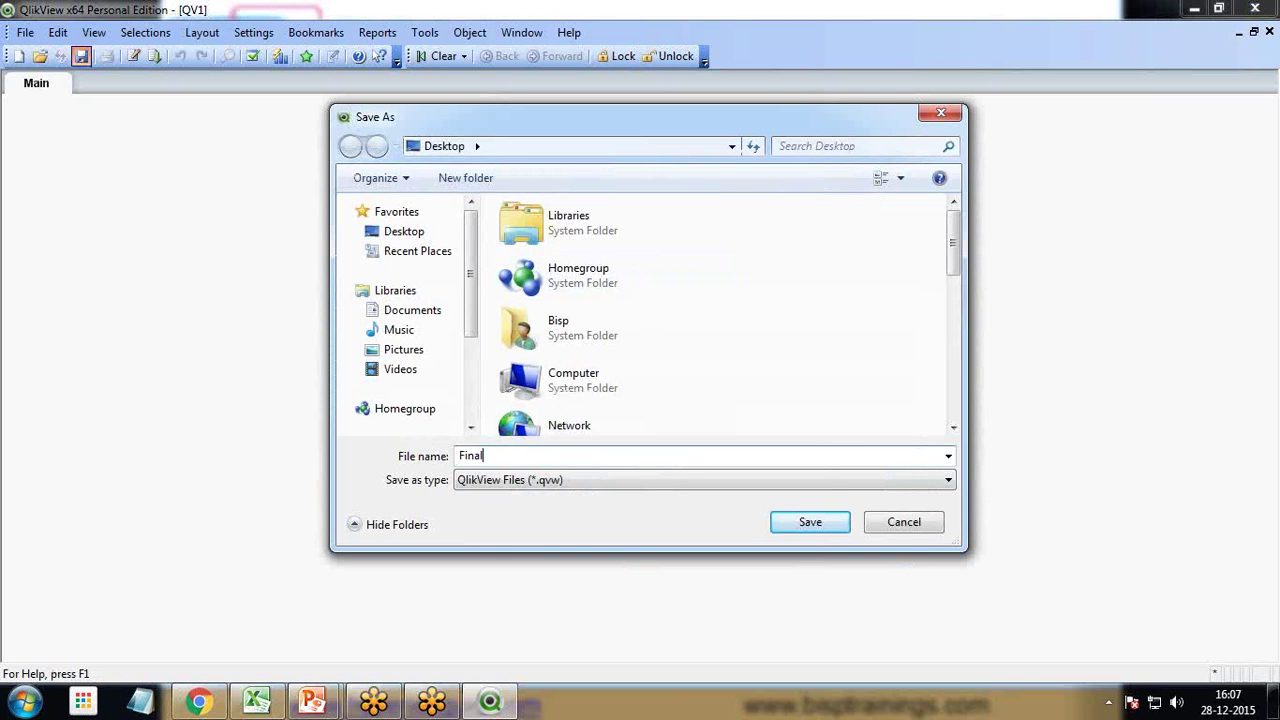
key(BackSpace)
text(ncial)
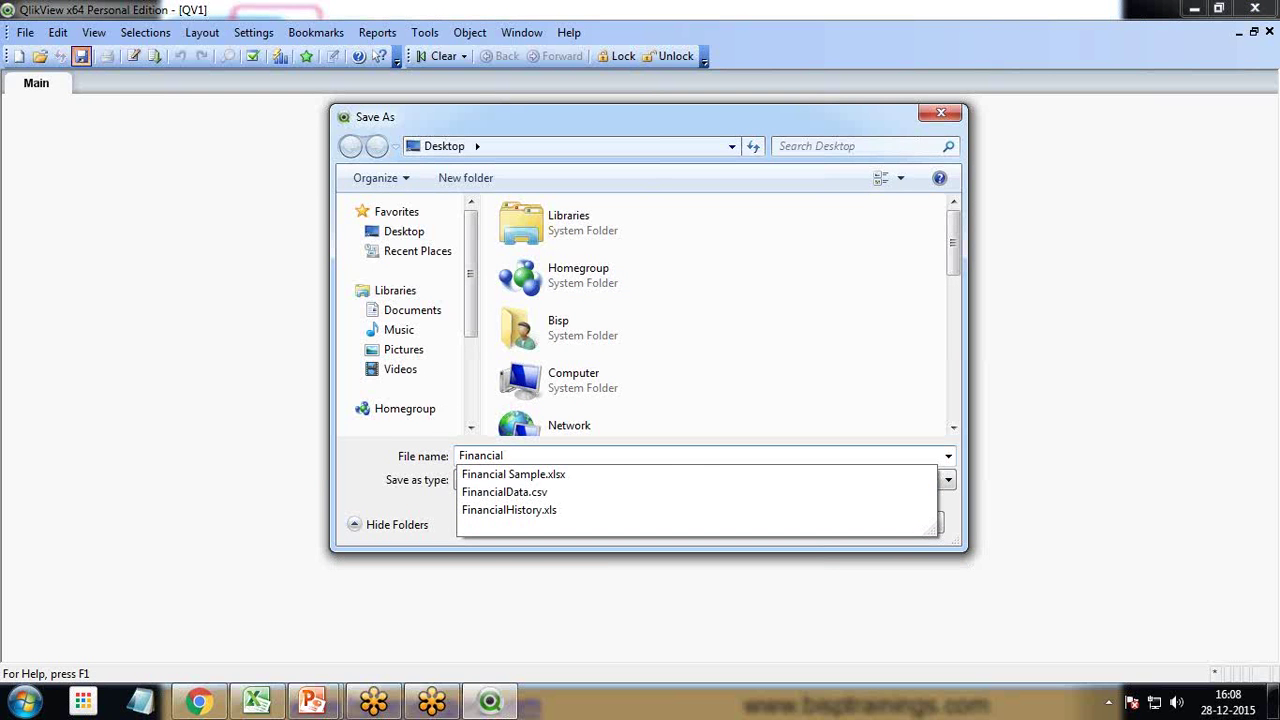
text( Dashboard)
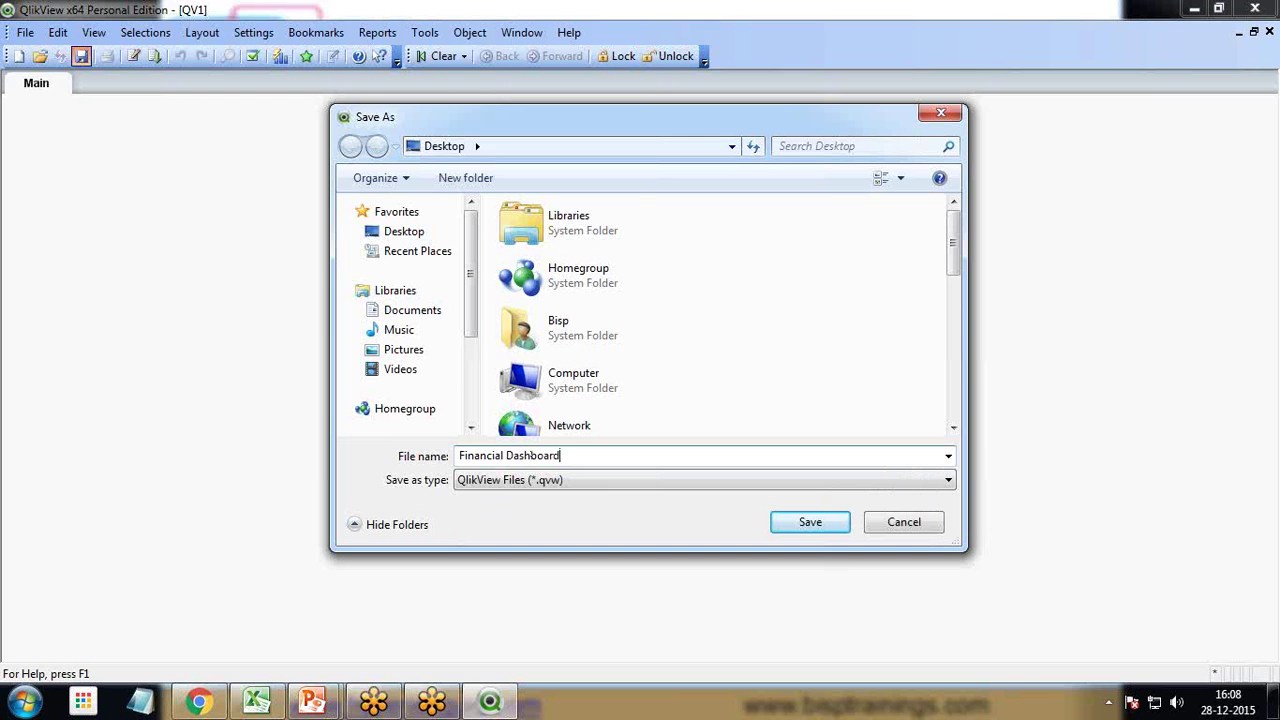
click(811, 522)
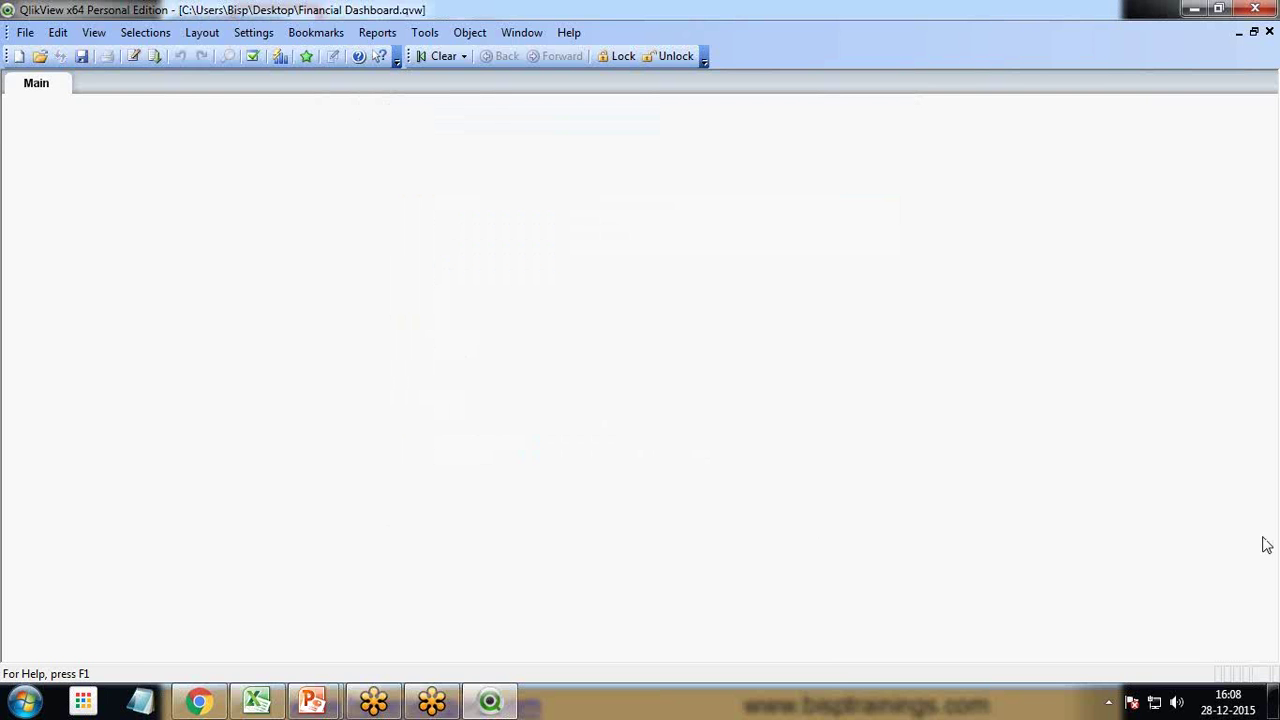
key(alt+Tab)
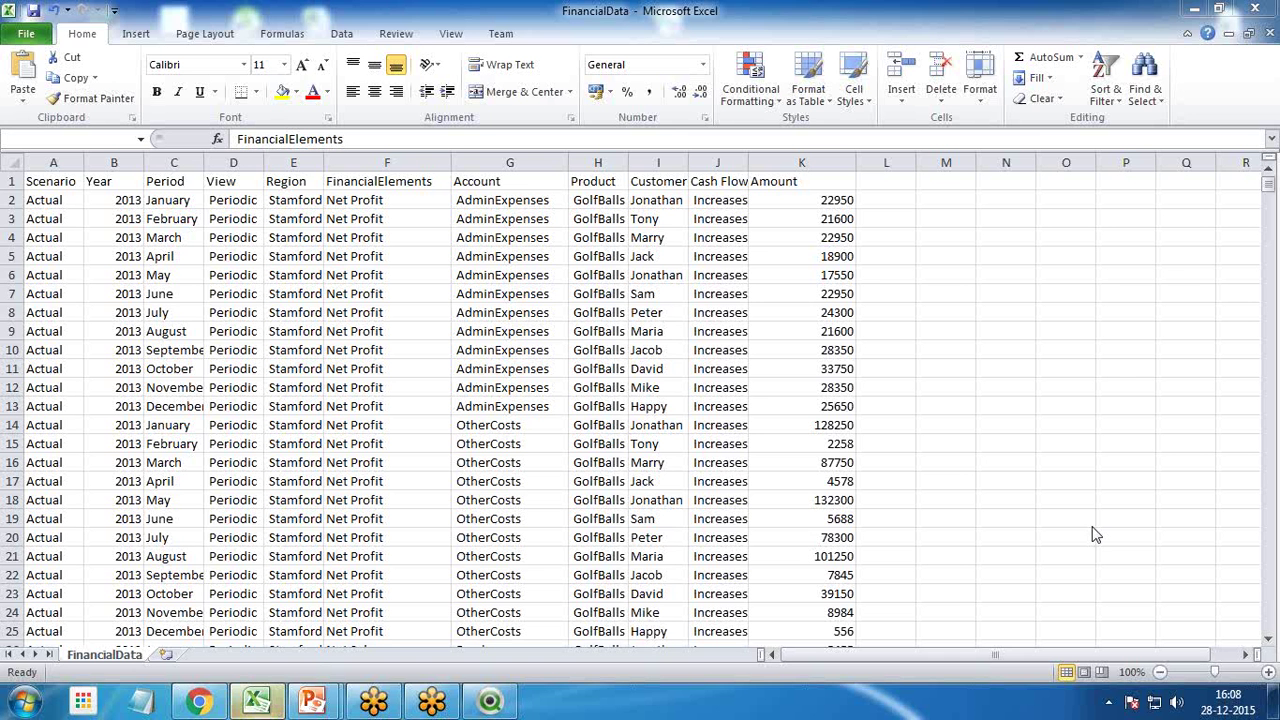
- In the load script editor, select FinancialData.csv as a table file to import
key(alt+Tab)
key(alt+Tab)
click(1274, 700)
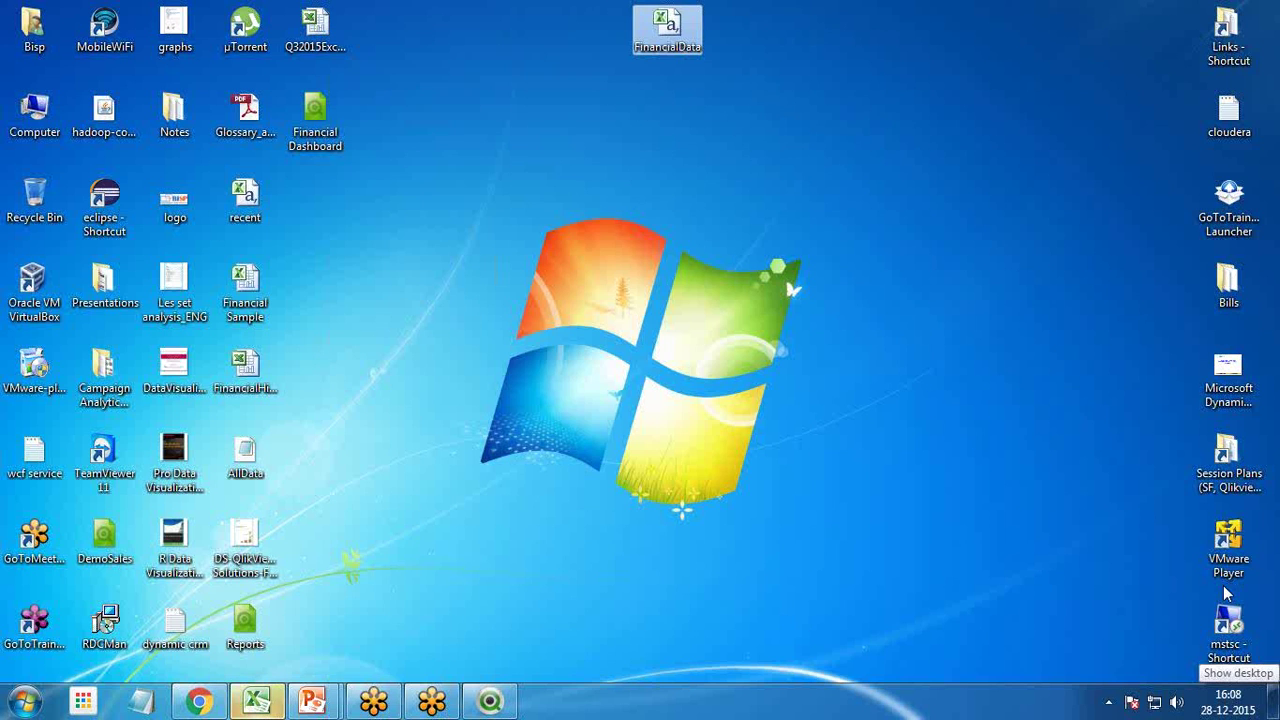
key(alt+Tab)
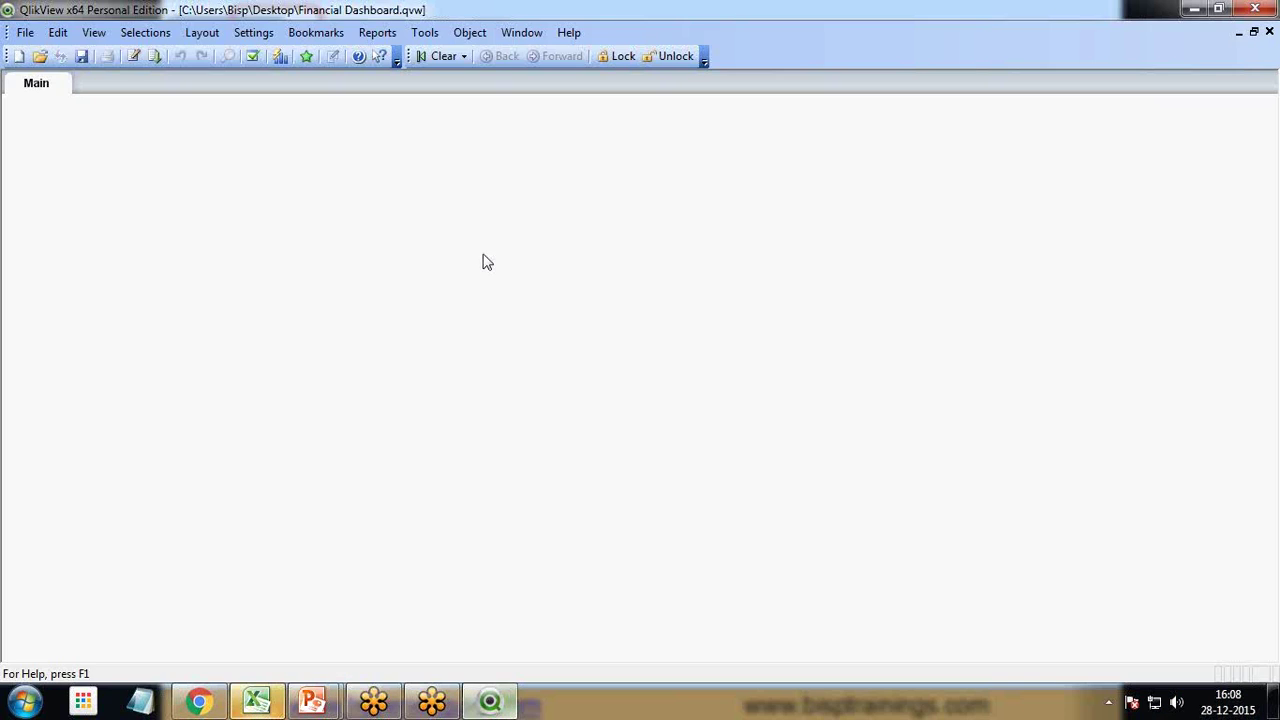
click(132, 56)
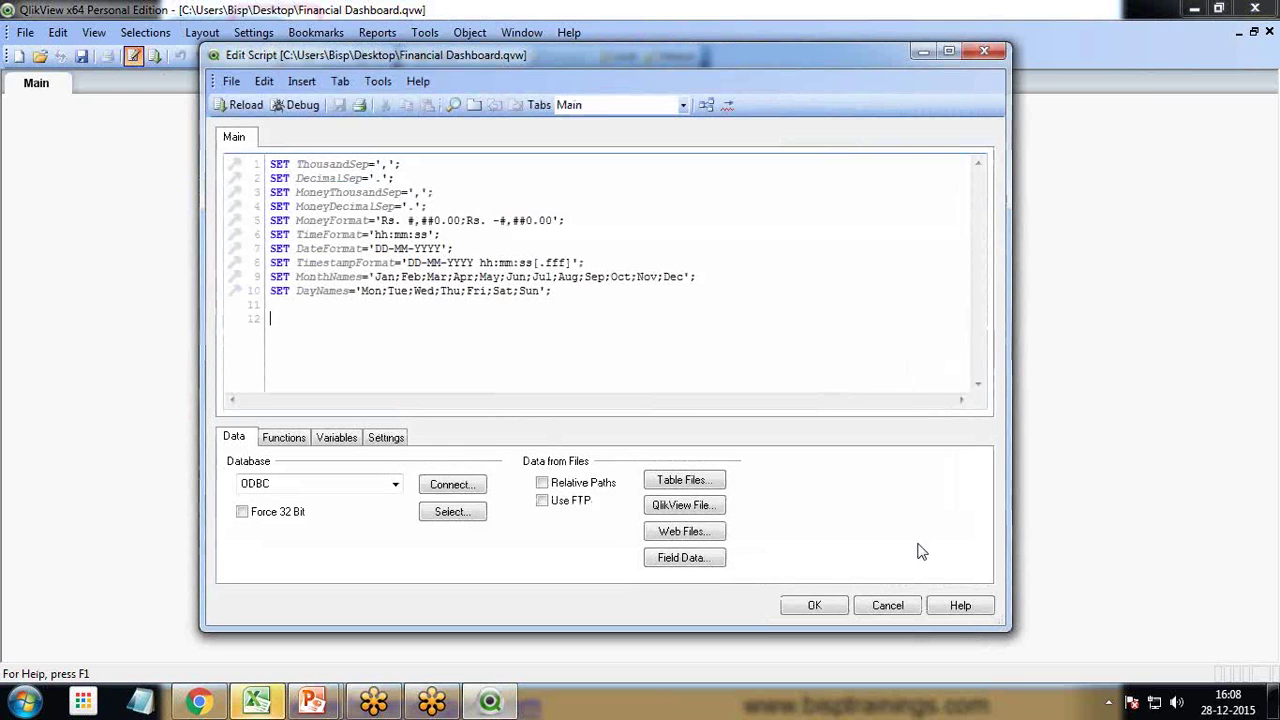
click(708, 481)
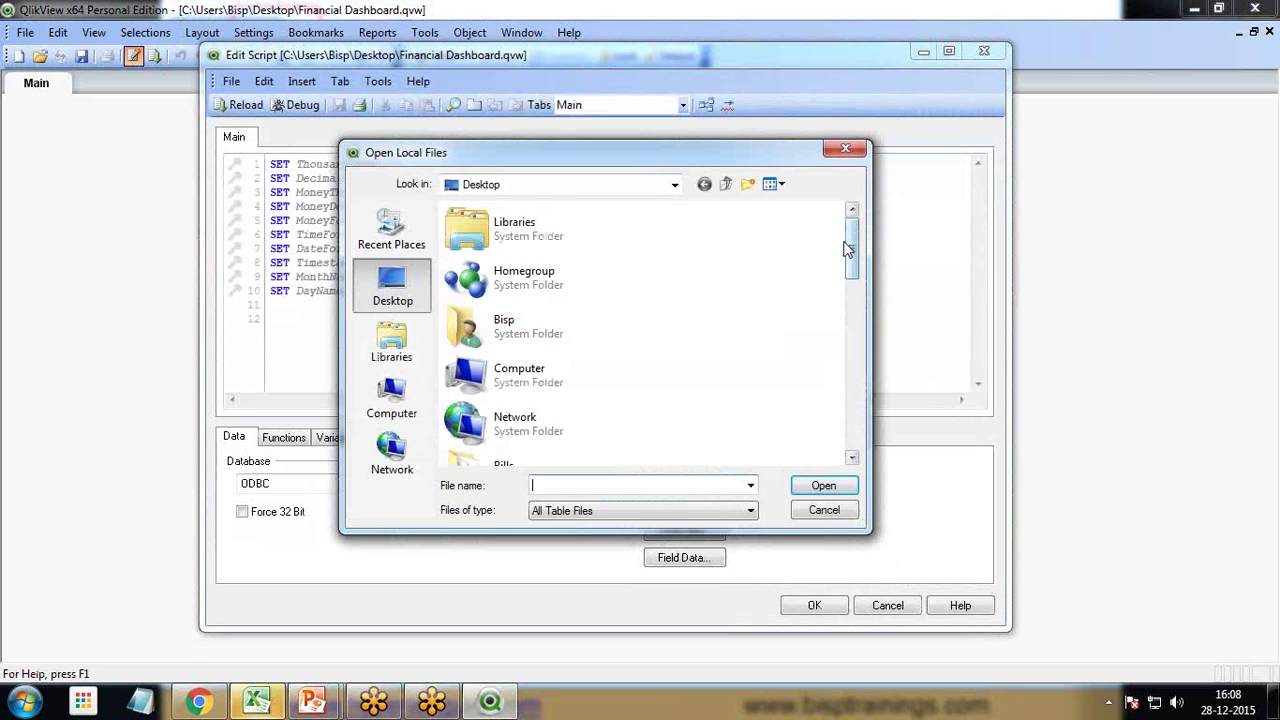
drag(857, 262, 857, 397)
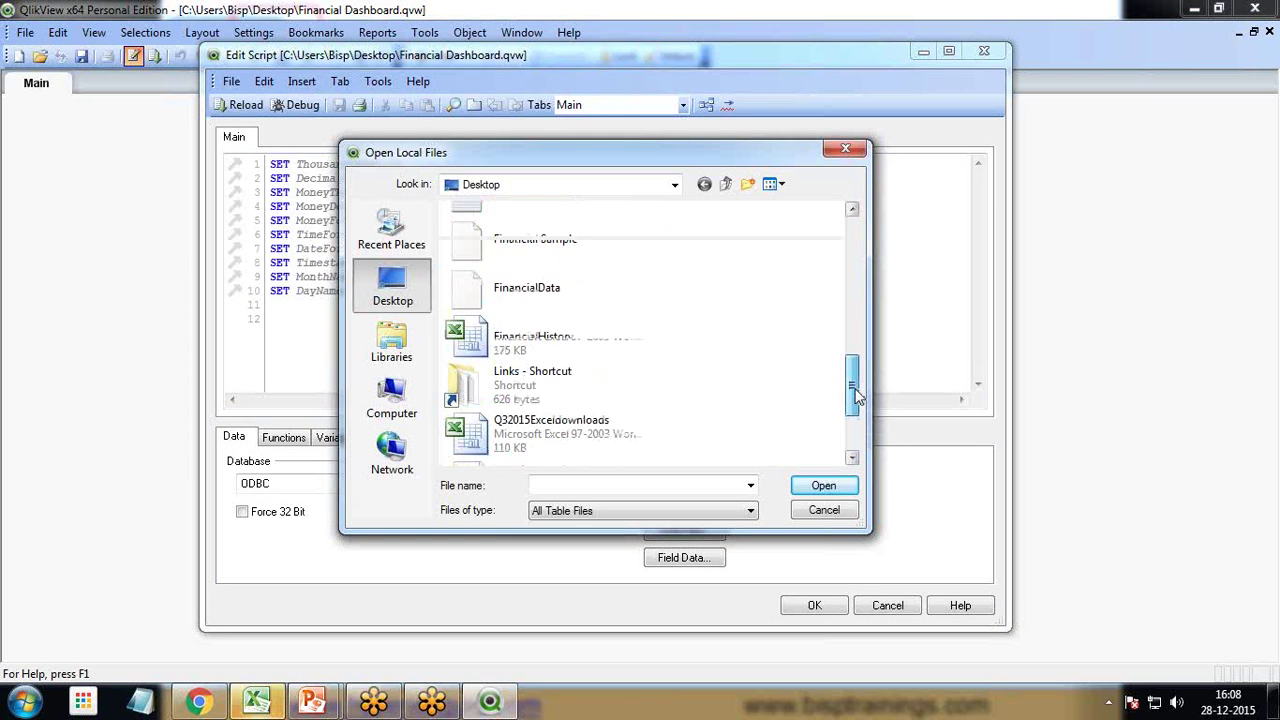
click(556, 292)
click(822, 485)
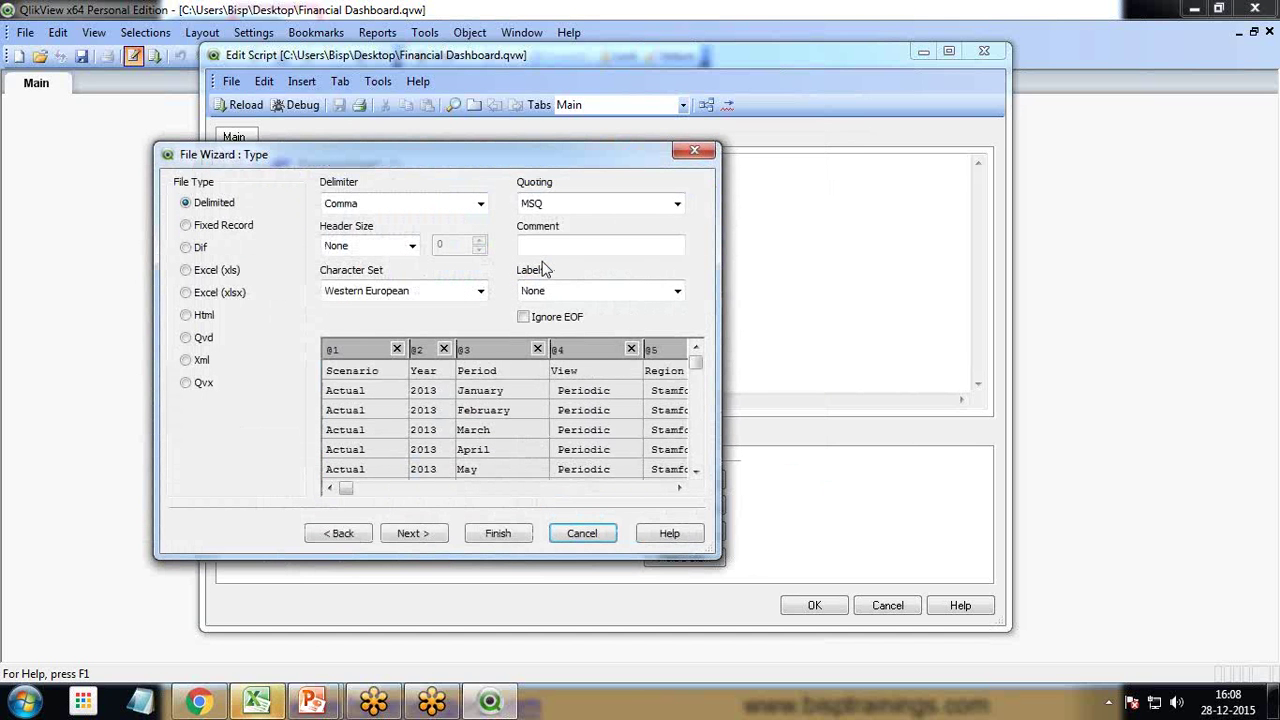
- Use embedded column labels, insert the load statement, and reload the data (1,131 lines)
click(556, 290)
click(563, 326)
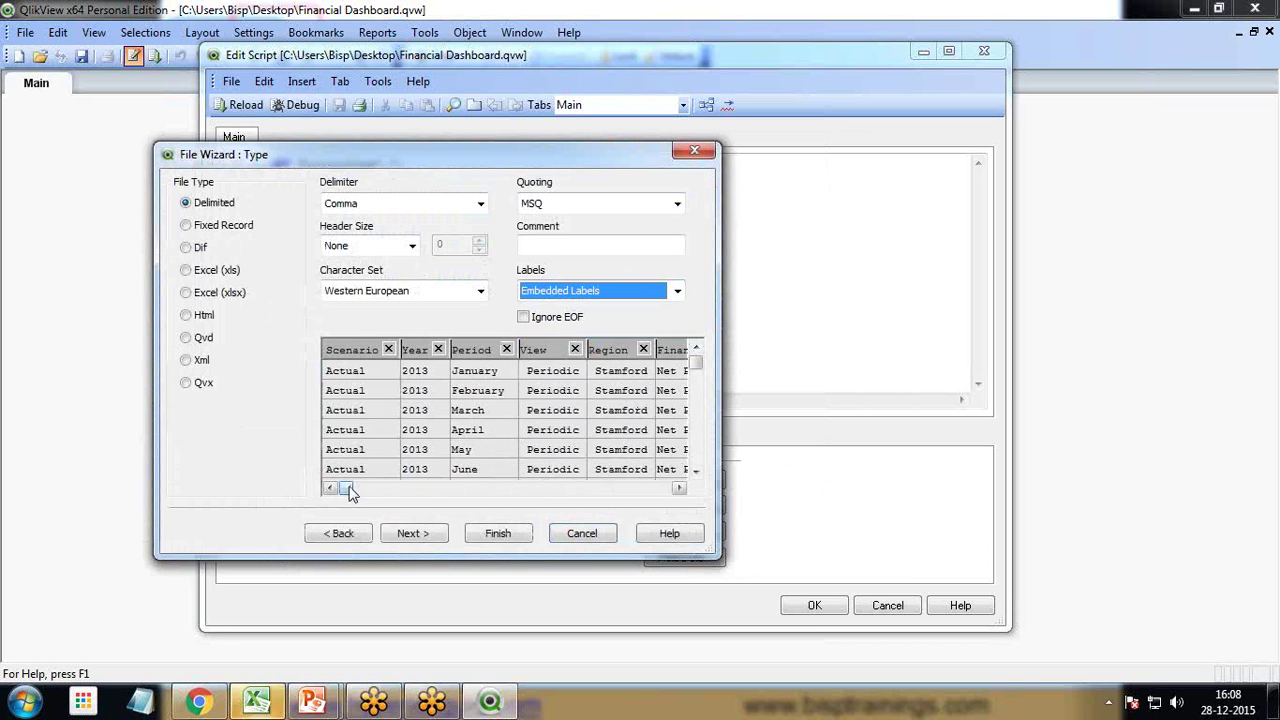
drag(349, 492, 389, 491)
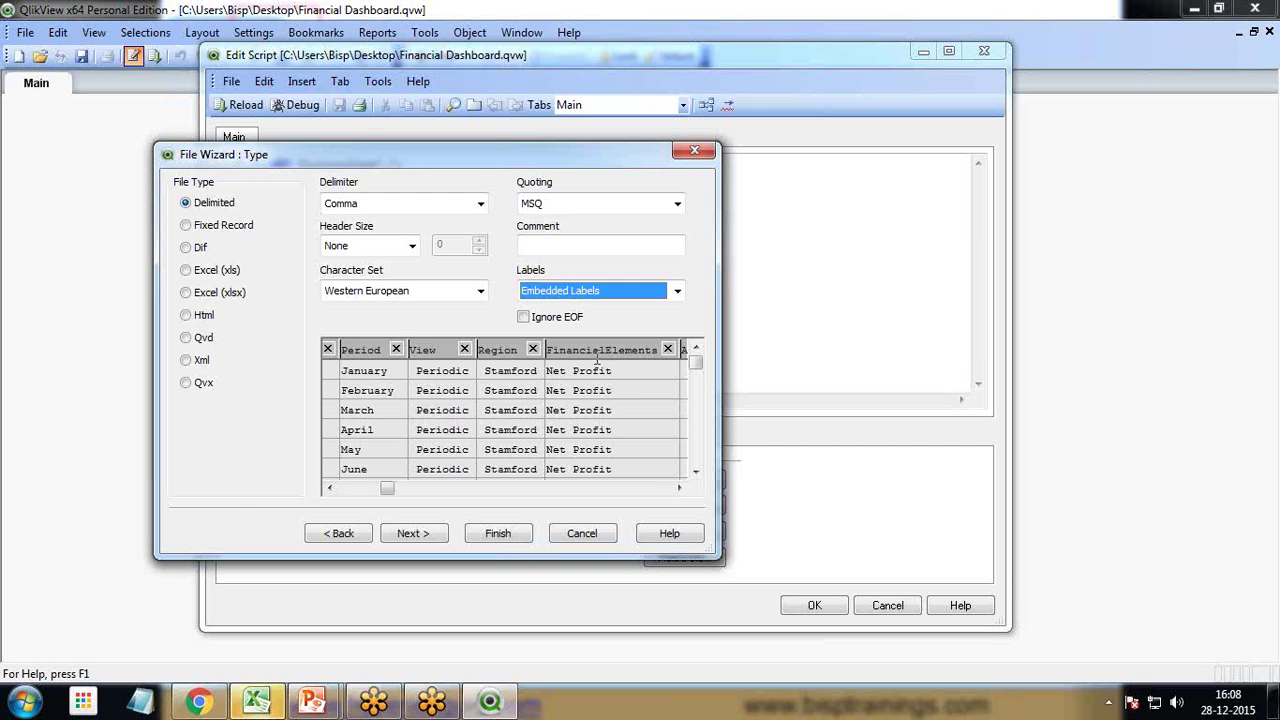
click(508, 538)
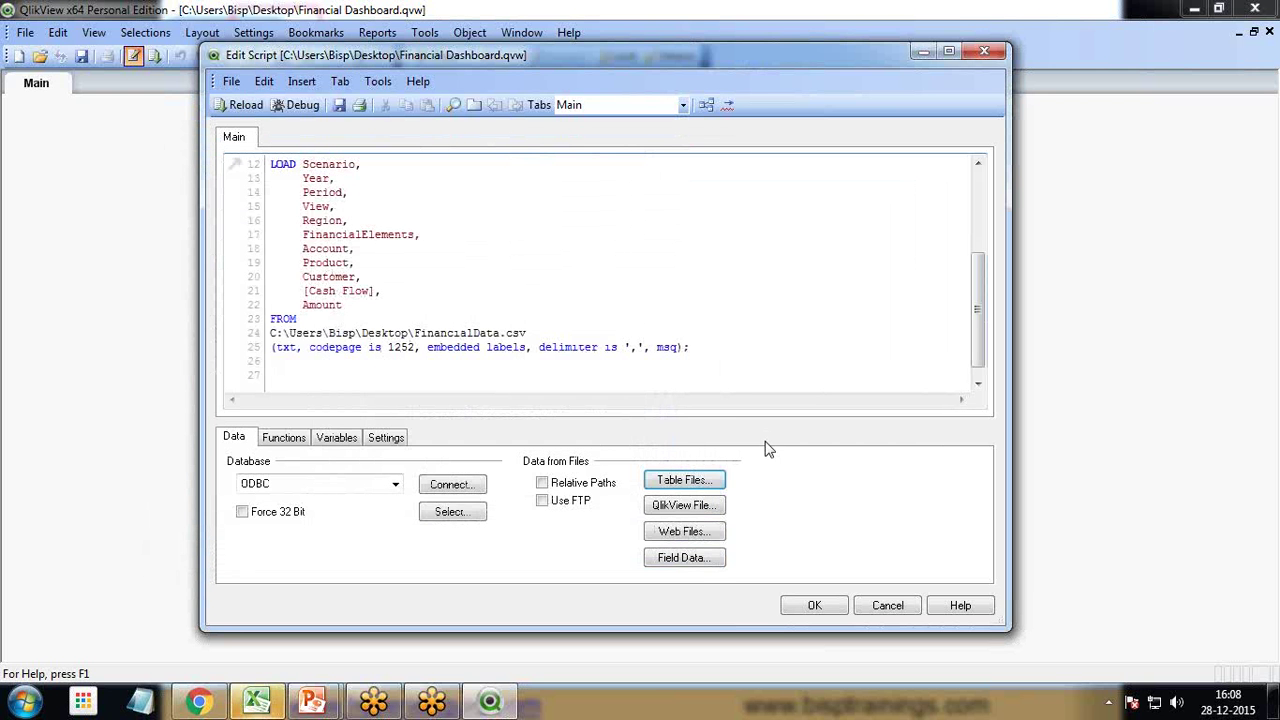
click(240, 105)
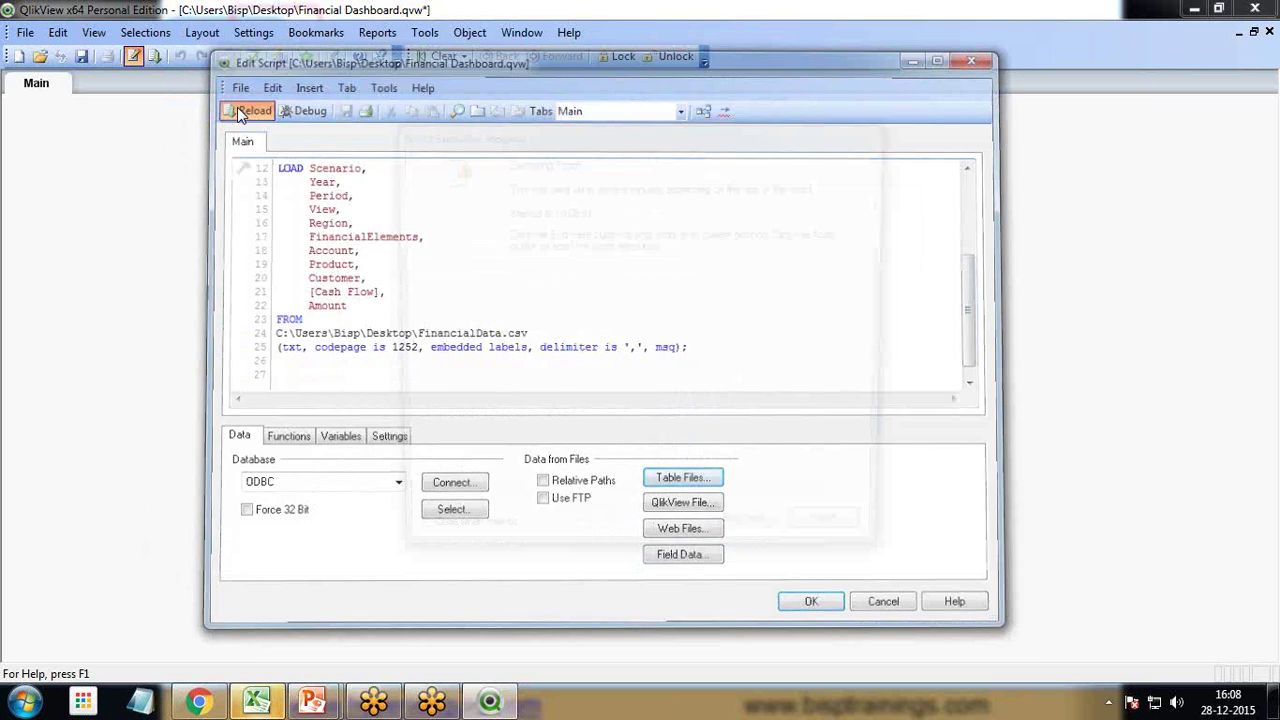
- Add Region and Year list boxes to the Main sheet and move them into position
click(572, 531)
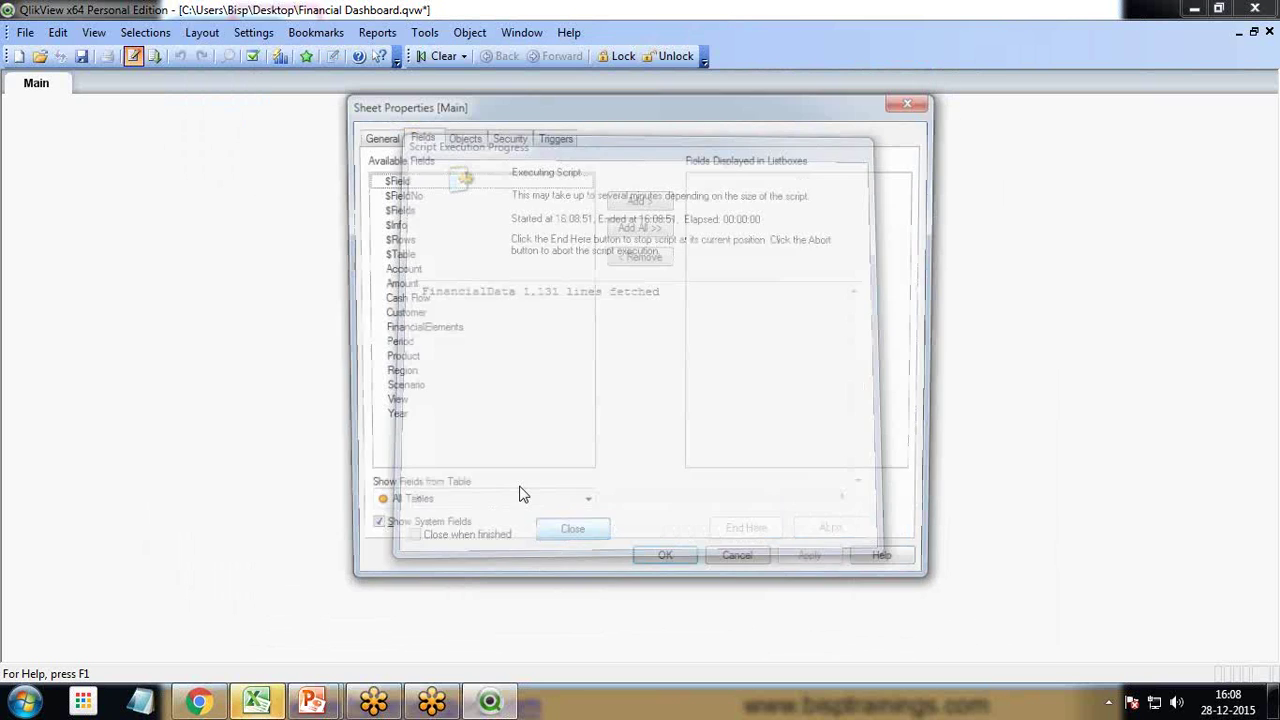
click(394, 374)
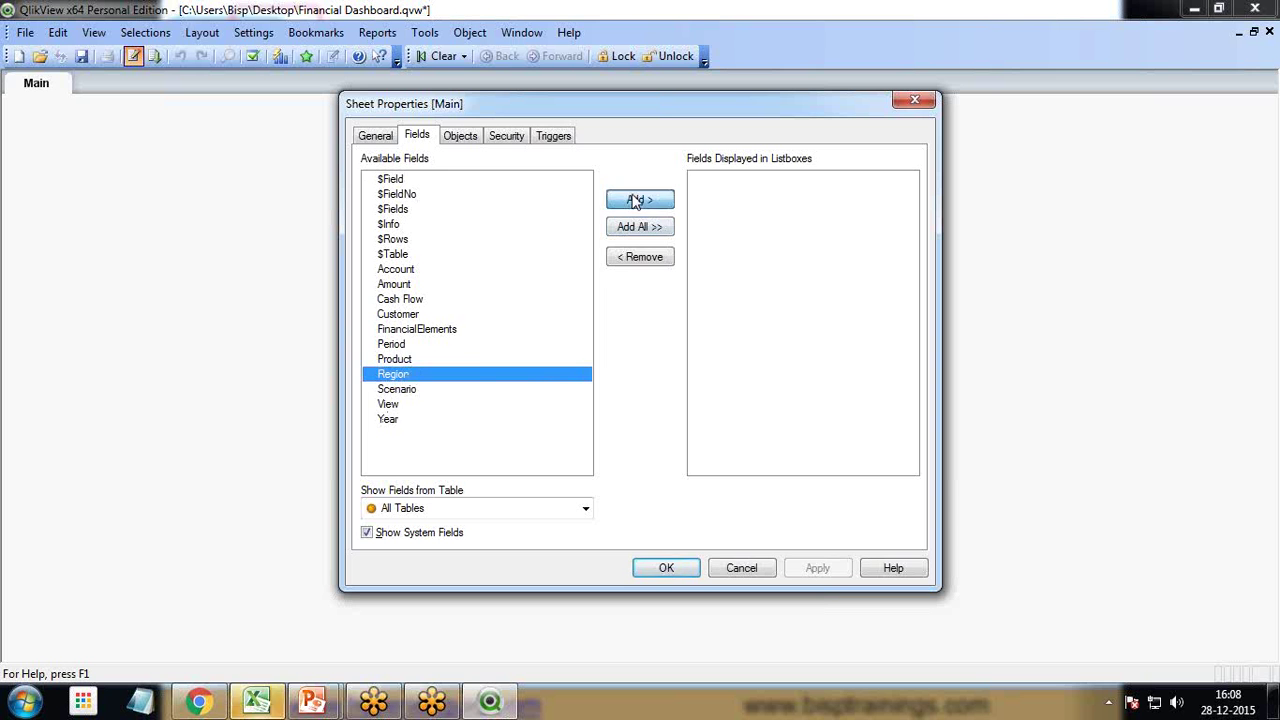
click(636, 202)
click(387, 404)
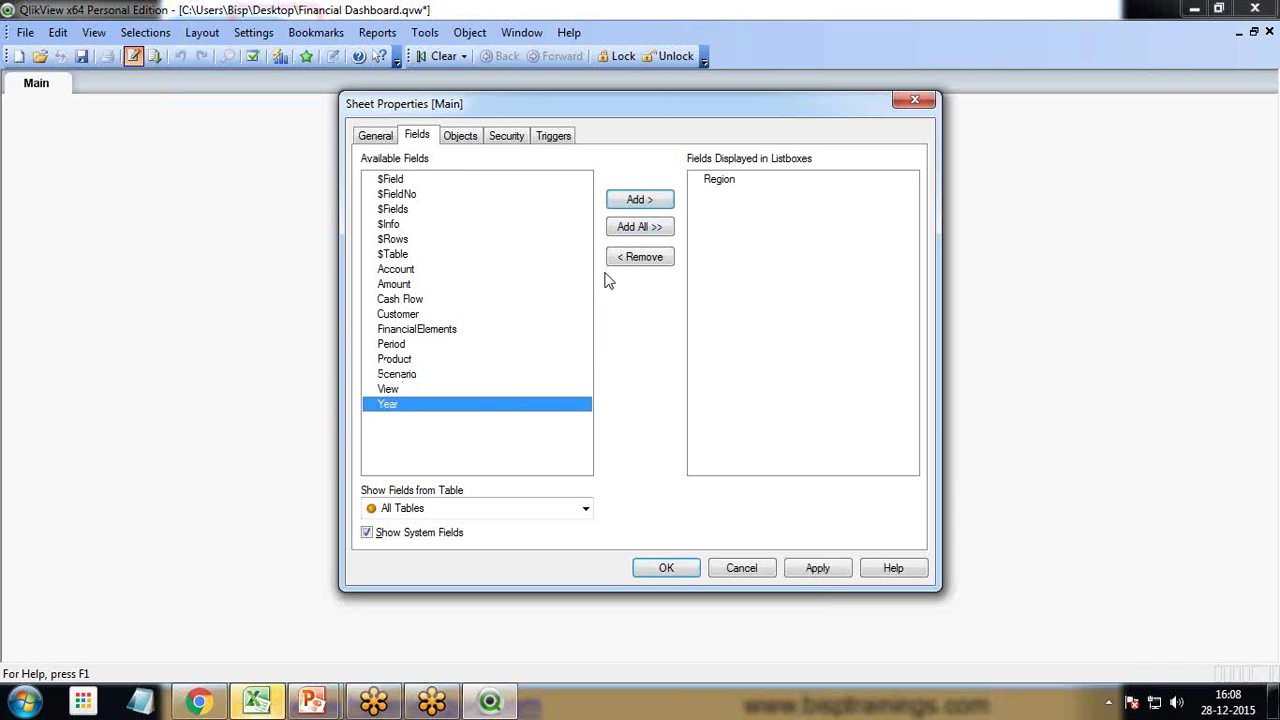
click(639, 203)
click(666, 568)
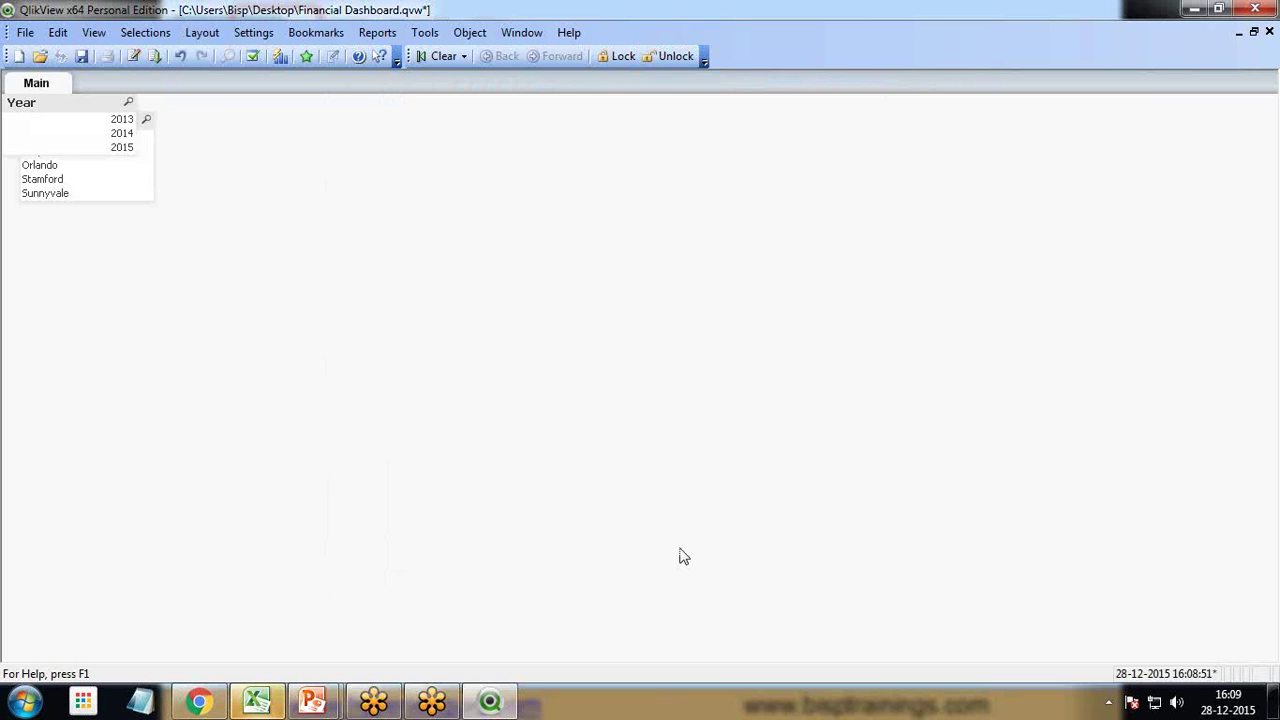
click(51, 156)
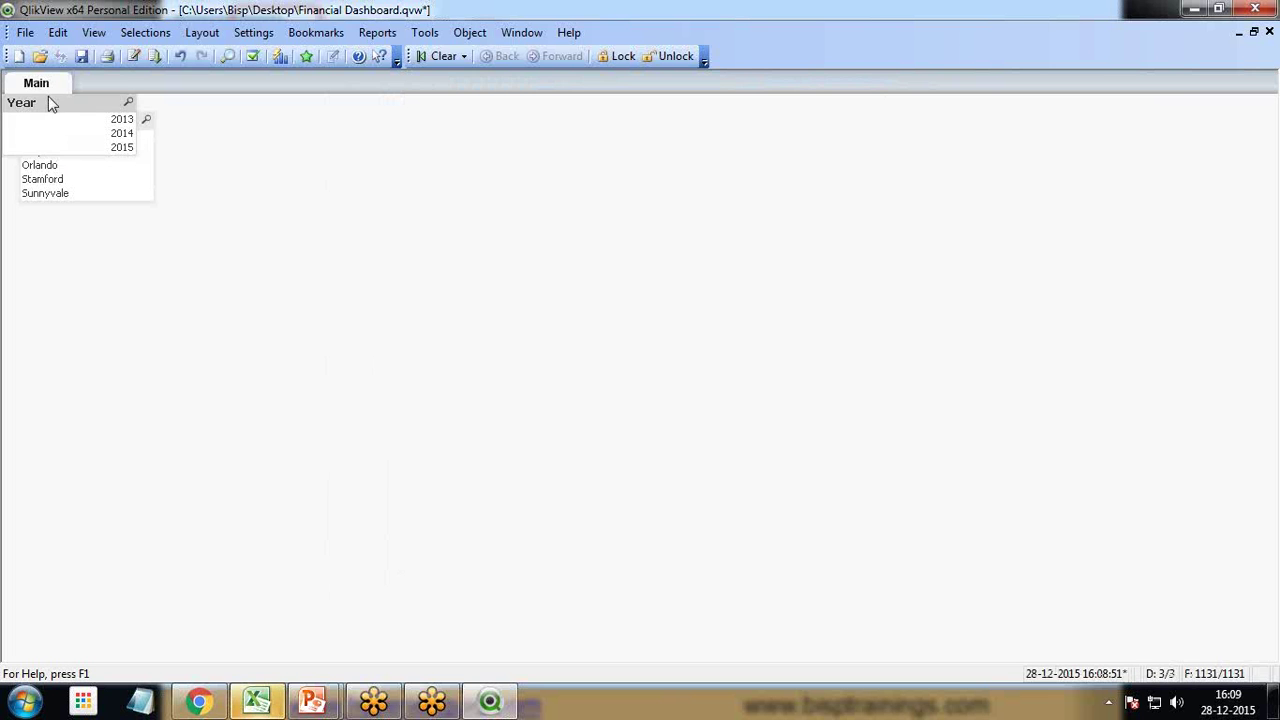
drag(40, 128, 76, 238)
drag(211, 110, 174, 110)
- Give the Year list box a fixed 3-column layout, shorten it to one row, and place it top-left
right_click(151, 108)
click(169, 120)
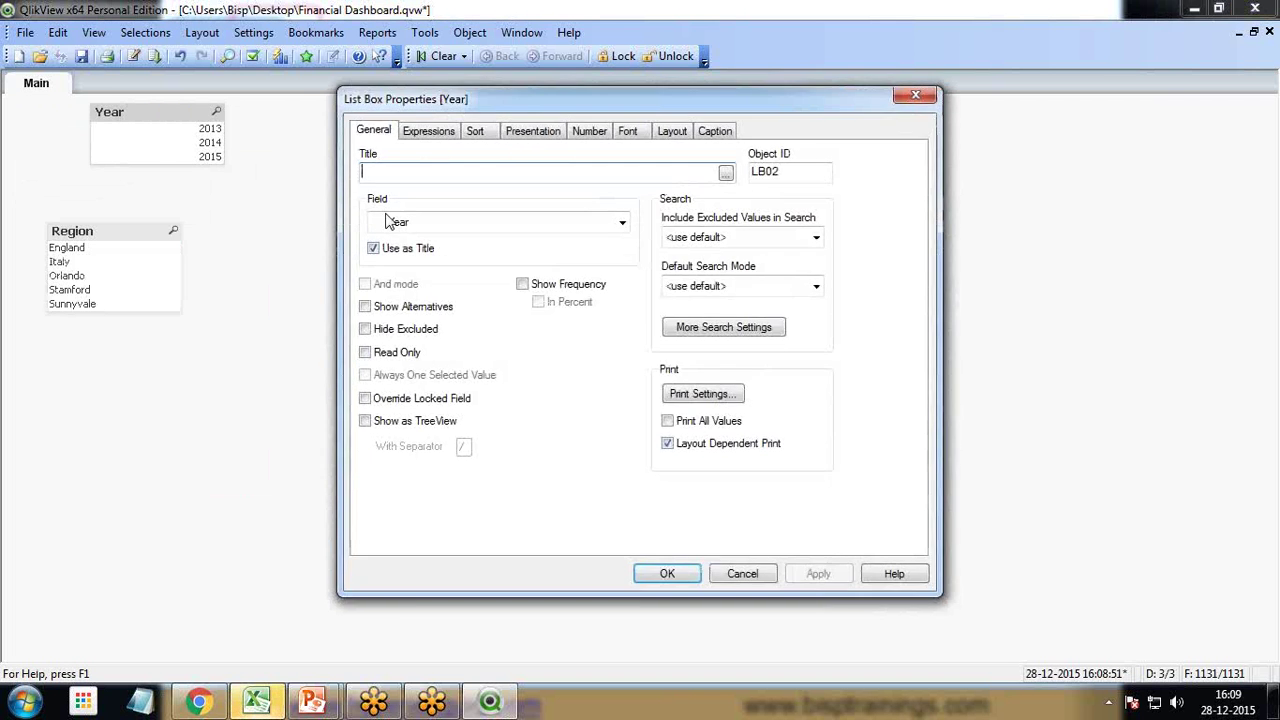
click(530, 138)
click(374, 349)
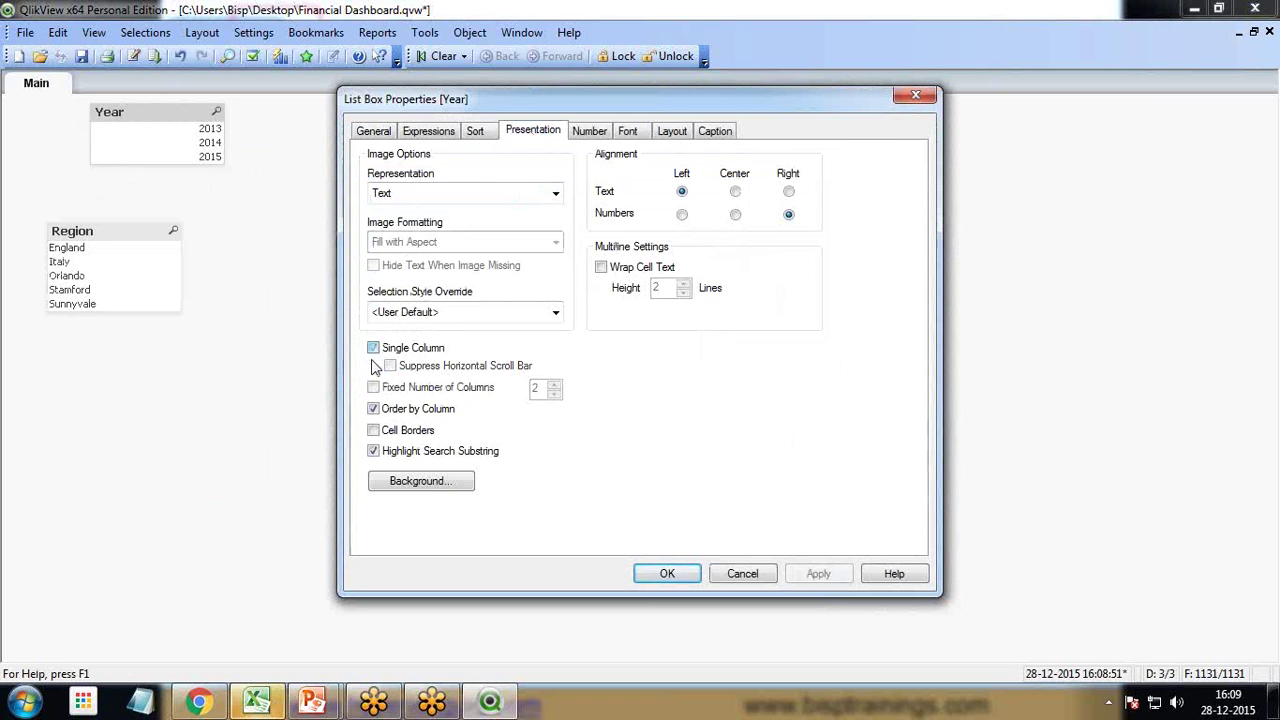
click(373, 387)
click(554, 384)
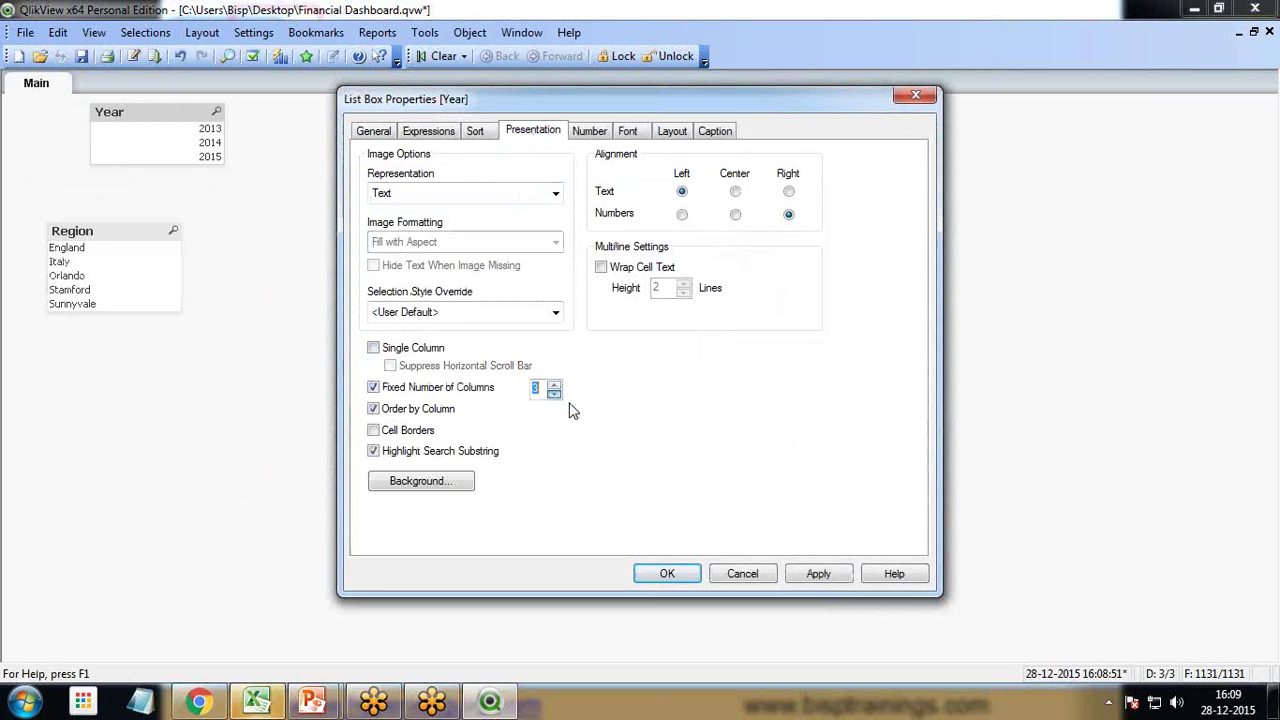
click(674, 565)
drag(167, 166, 40, 113)
drag(100, 231, 89, 156)
- Duplicate the Main sheet, then delete the resulting Copy of Main sheet
right_click(301, 209)
click(397, 280)
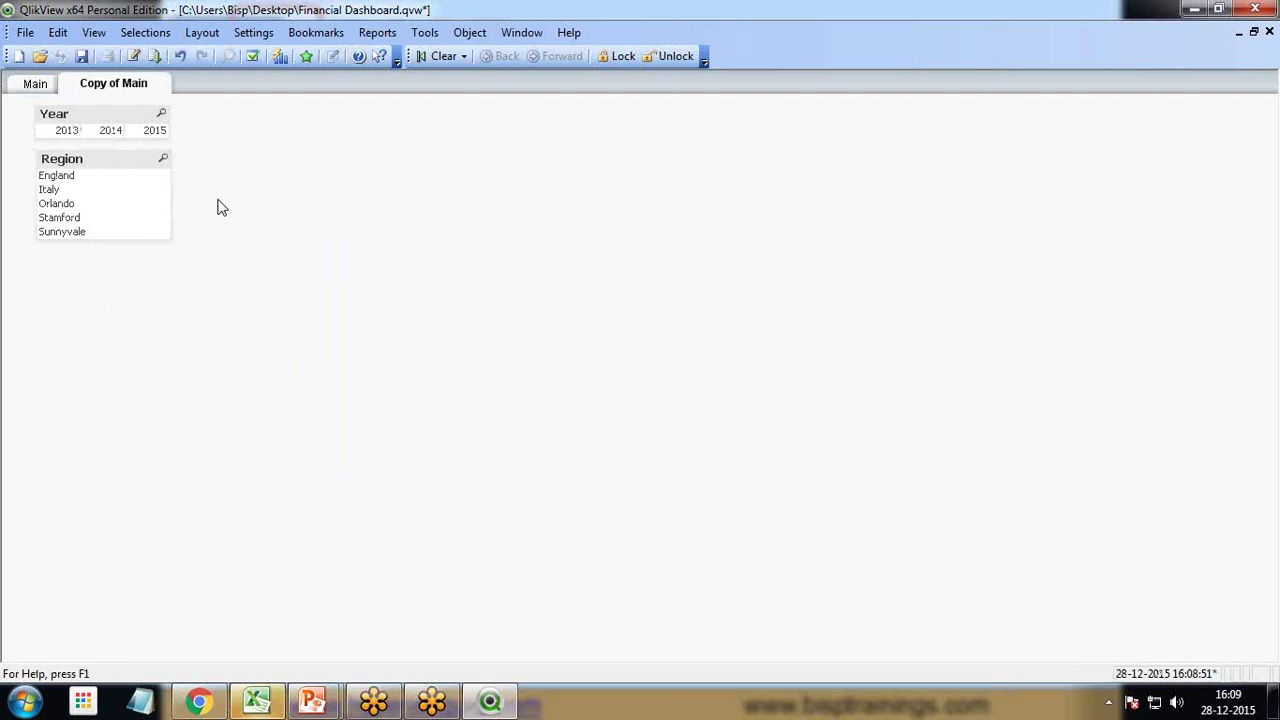
right_click(218, 203)
mouse_move(394, 262)
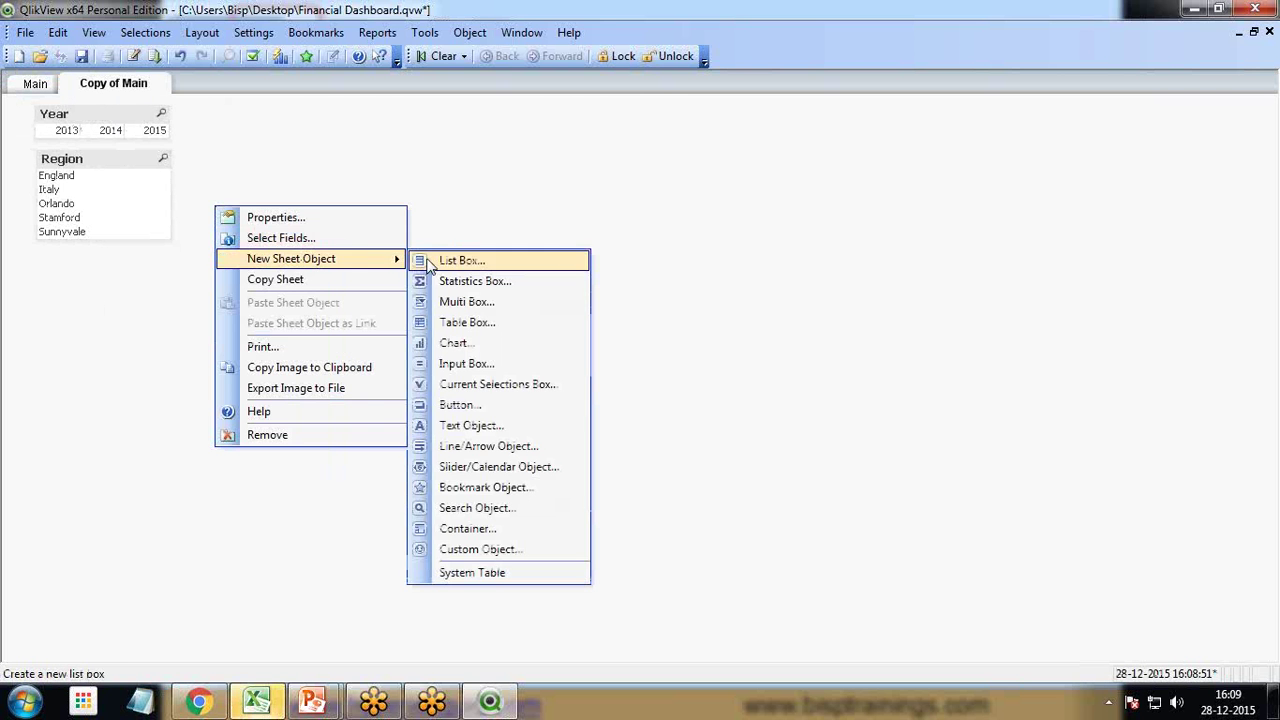
right_click(108, 90)
click(178, 335)
click(582, 390)
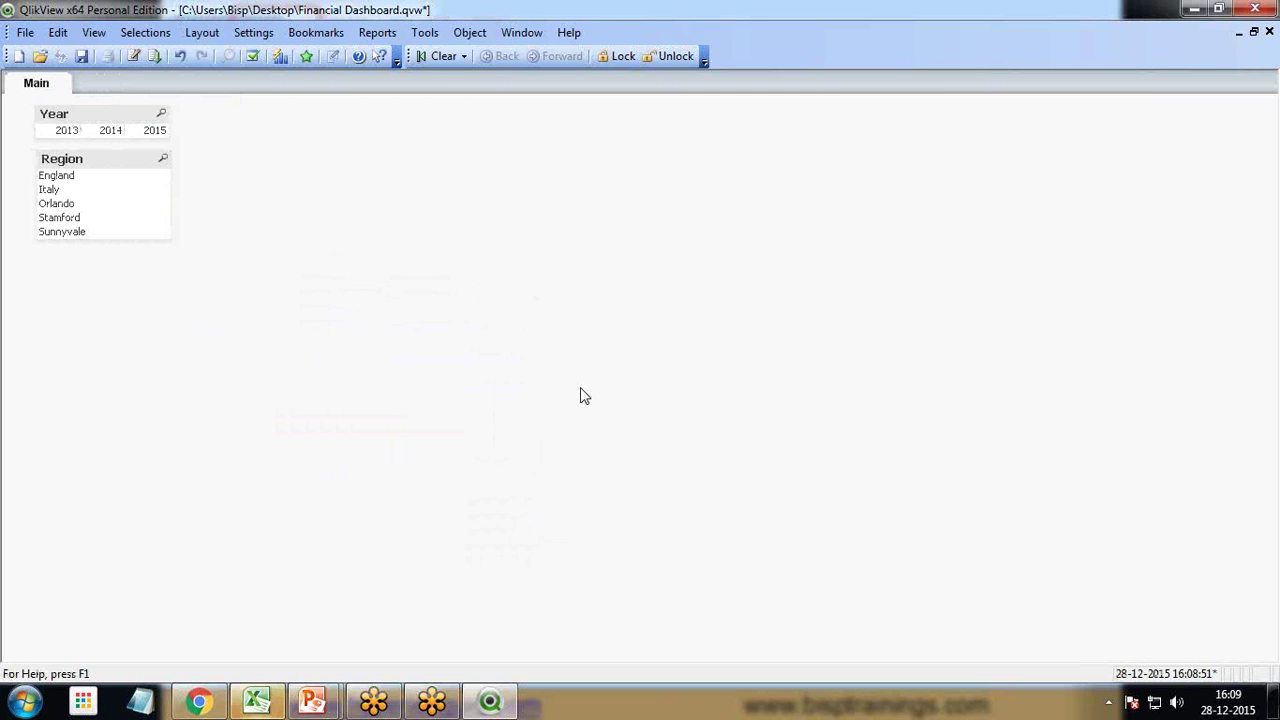
- Start a new list box, cancelling a statistics box begun by mistake
right_click(220, 230)
mouse_move(320, 294)
click(482, 305)
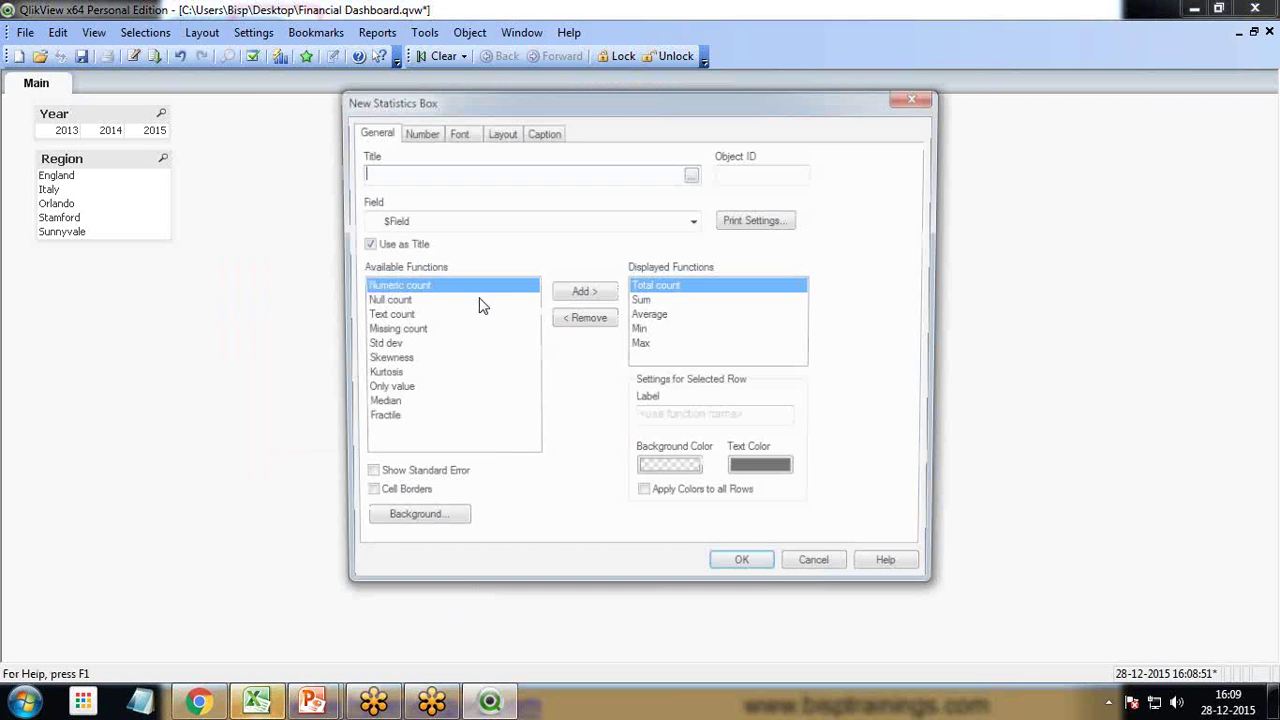
key(Escape)
right_click(316, 226)
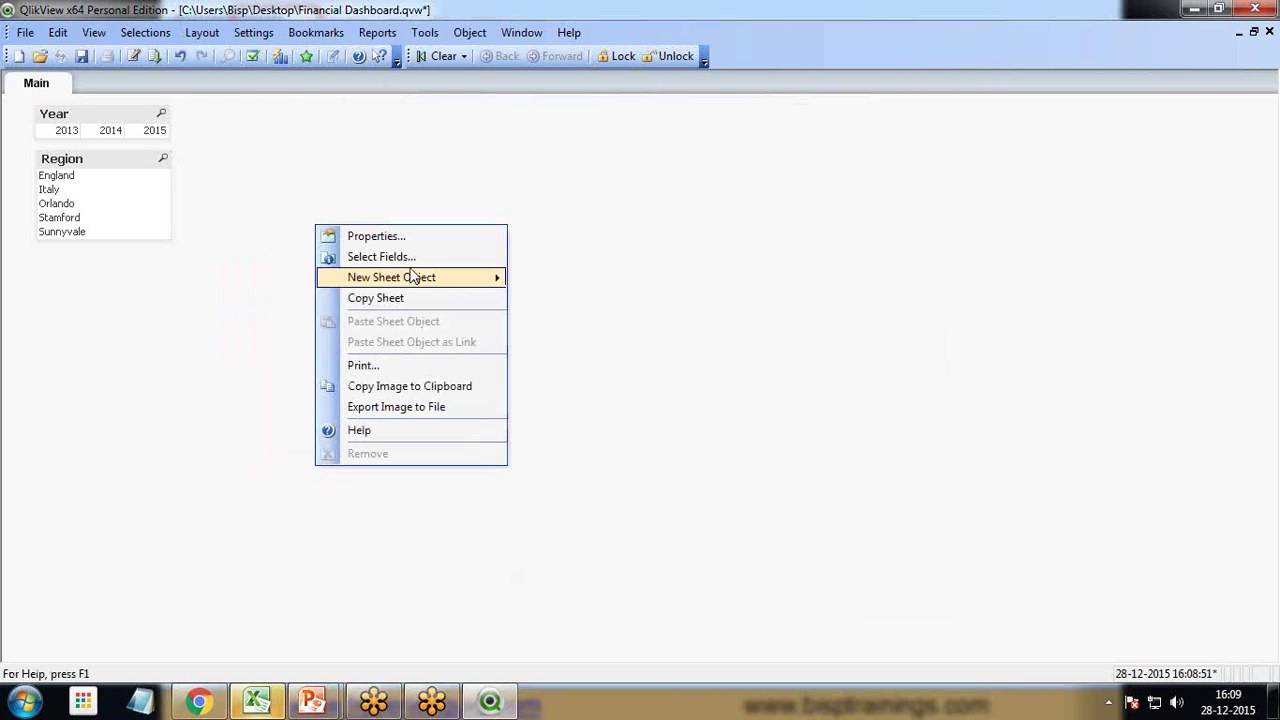
mouse_move(413, 277)
click(560, 277)
click(471, 221)
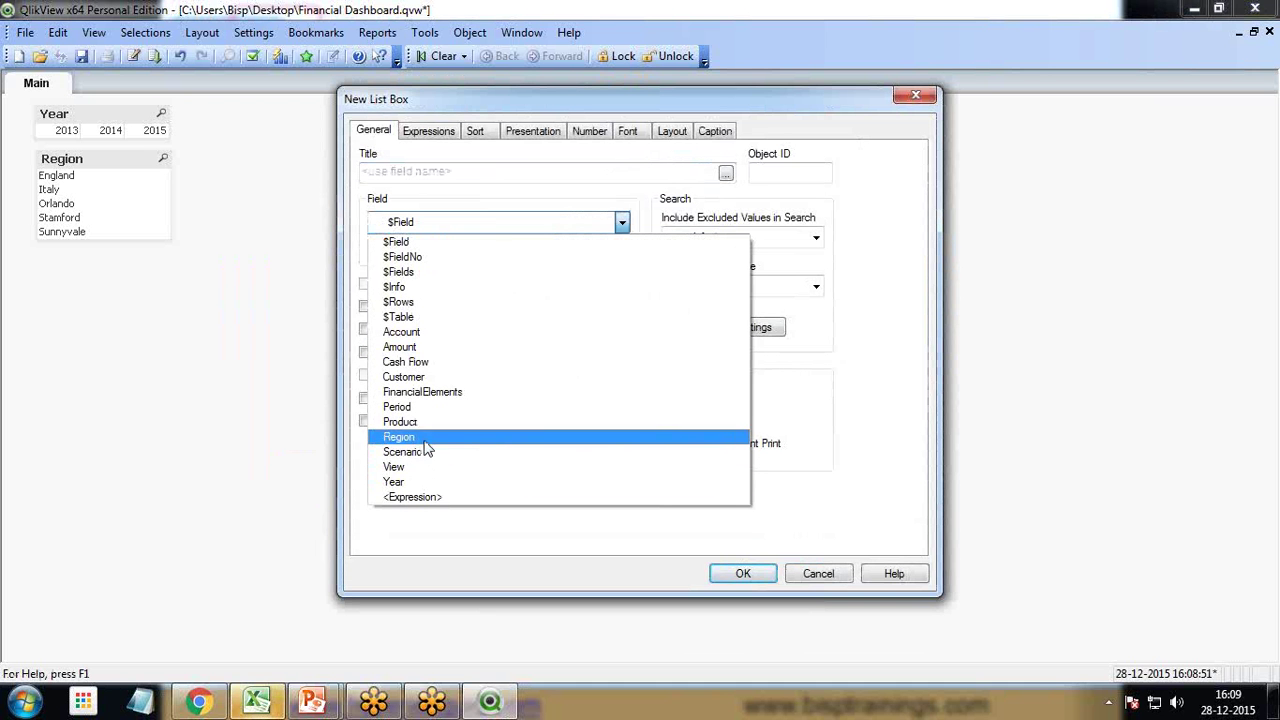
- Check the Period column in Excel, then create a Period list box beside Year and Region
click(257, 705)
click(610, 398)
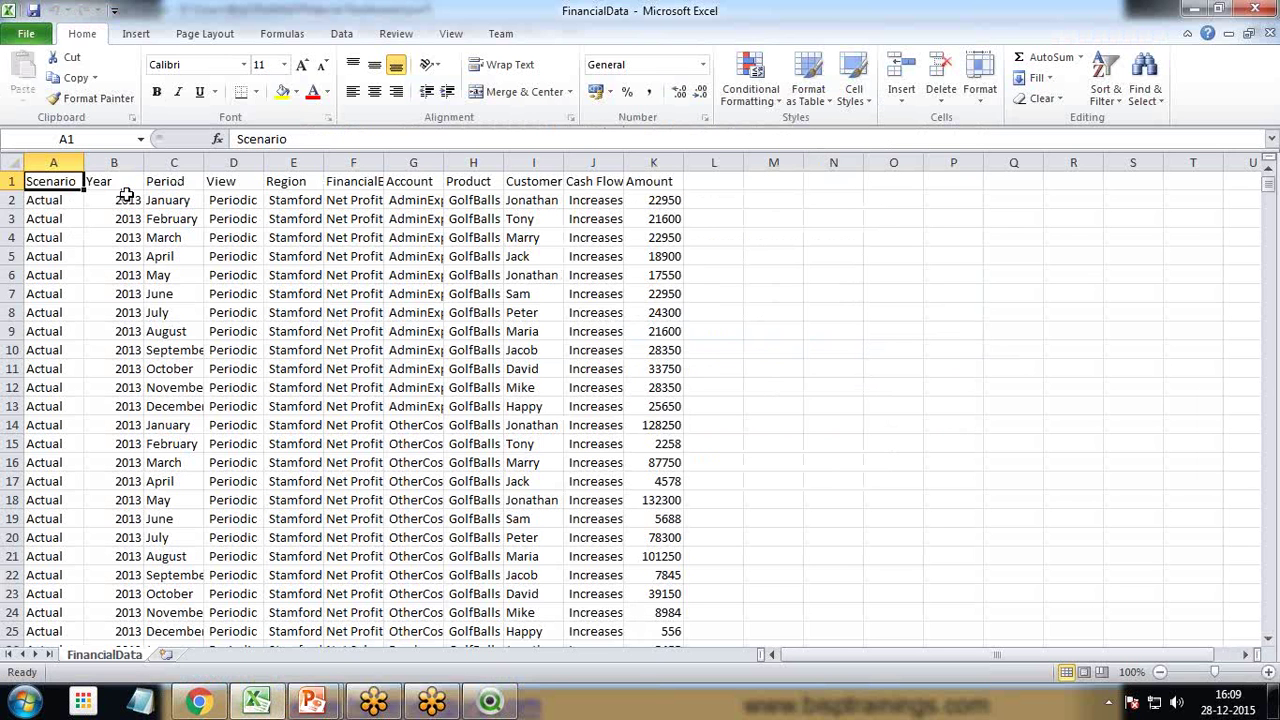
click(175, 181)
click(489, 703)
click(513, 229)
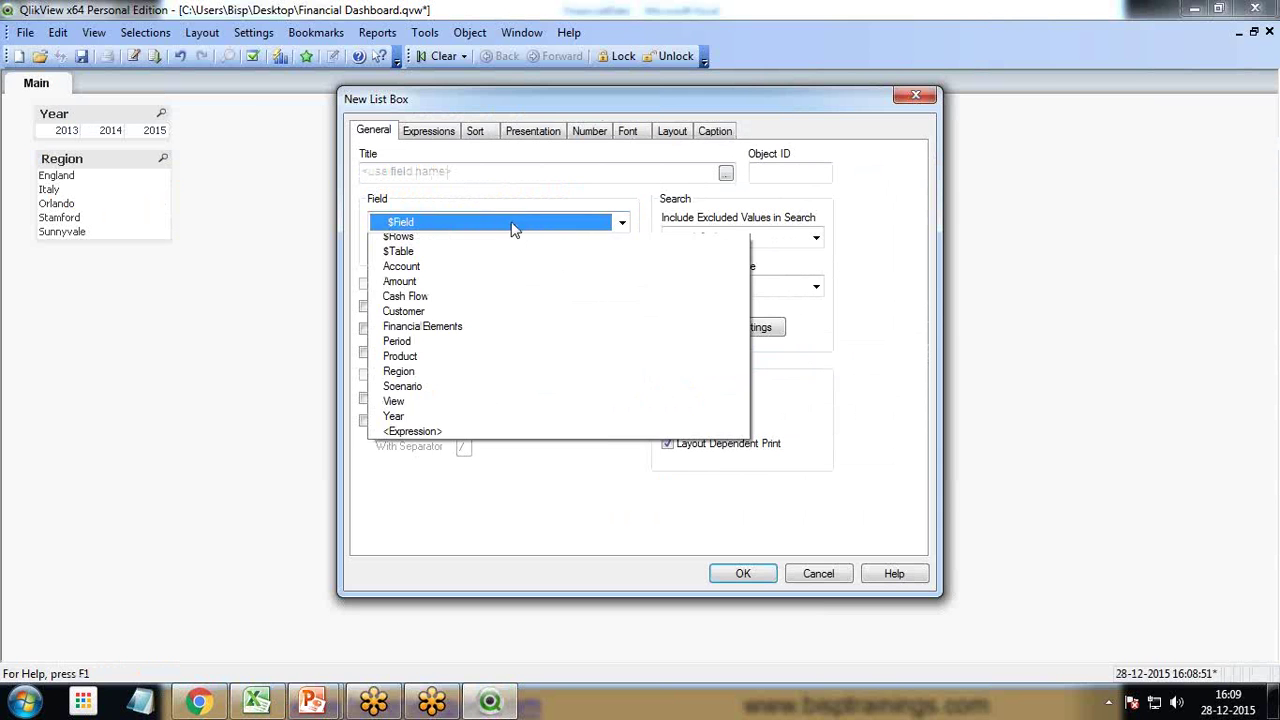
click(443, 412)
click(740, 568)
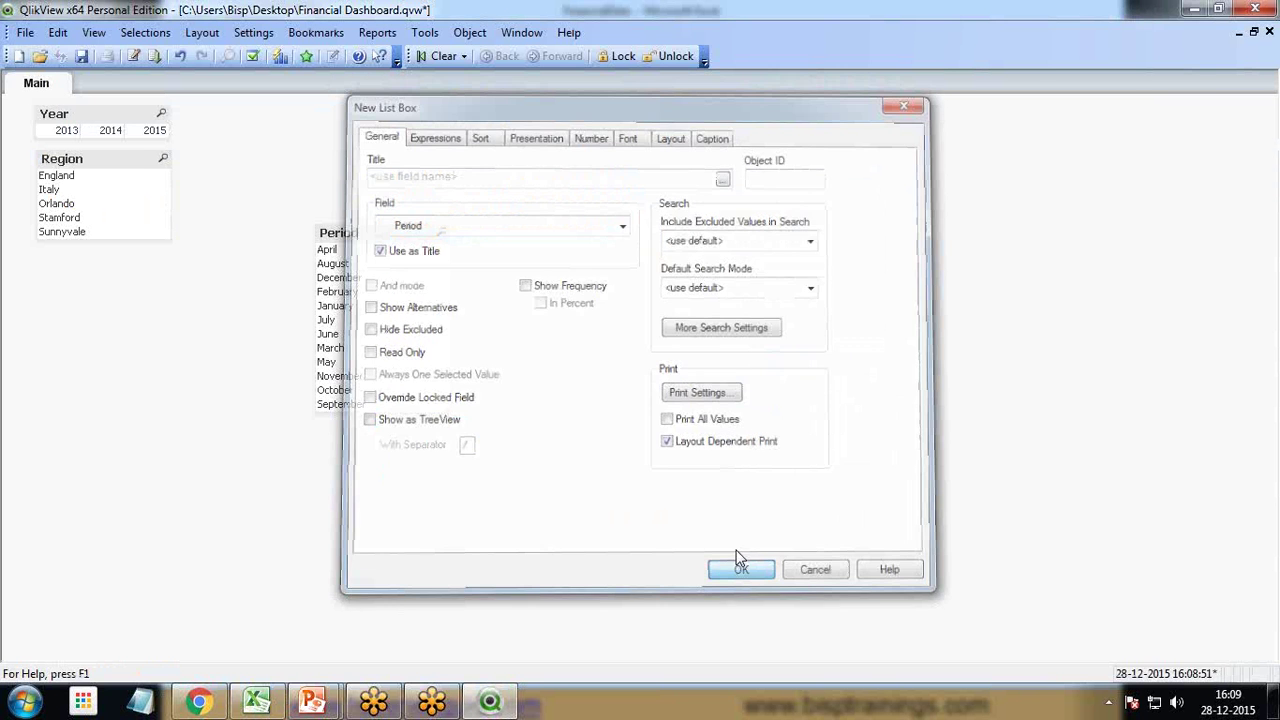
drag(334, 230, 237, 128)
- Title the Period list box 'Months' with a fixed multi-column layout sorted in load order
right_click(238, 126)
click(310, 144)
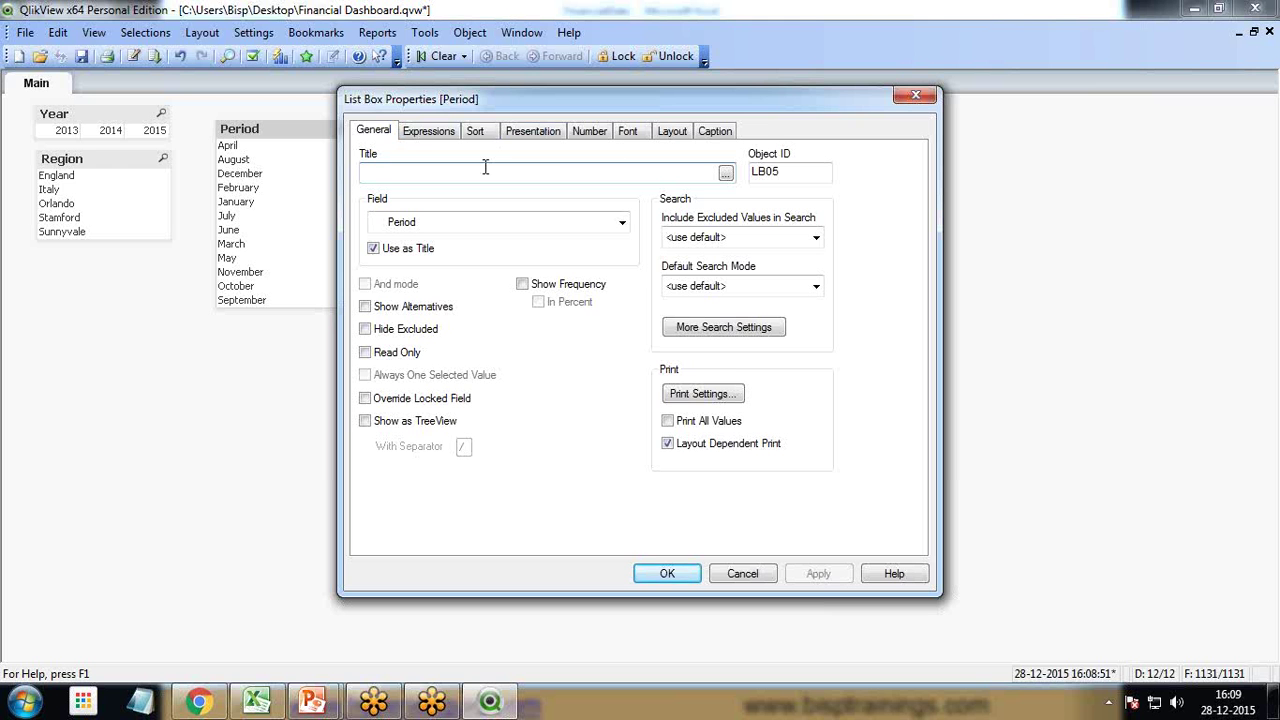
text(Months)
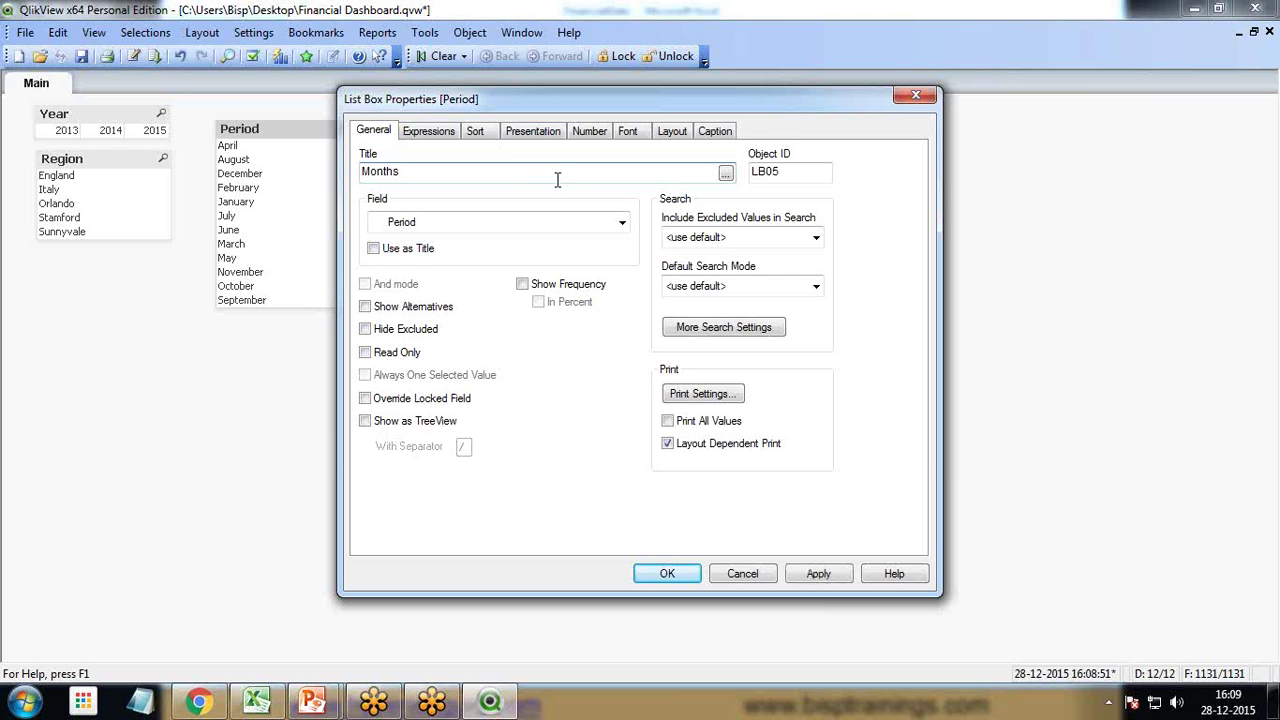
click(466, 222)
click(471, 218)
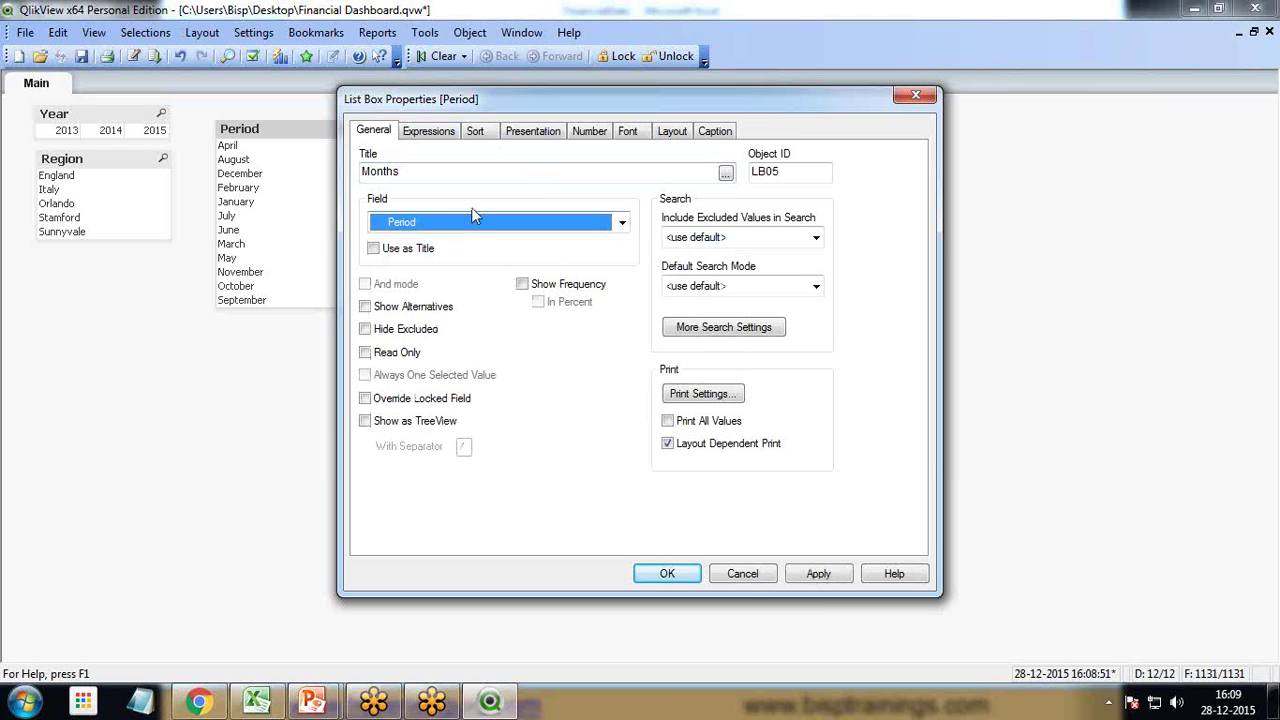
click(536, 131)
click(373, 347)
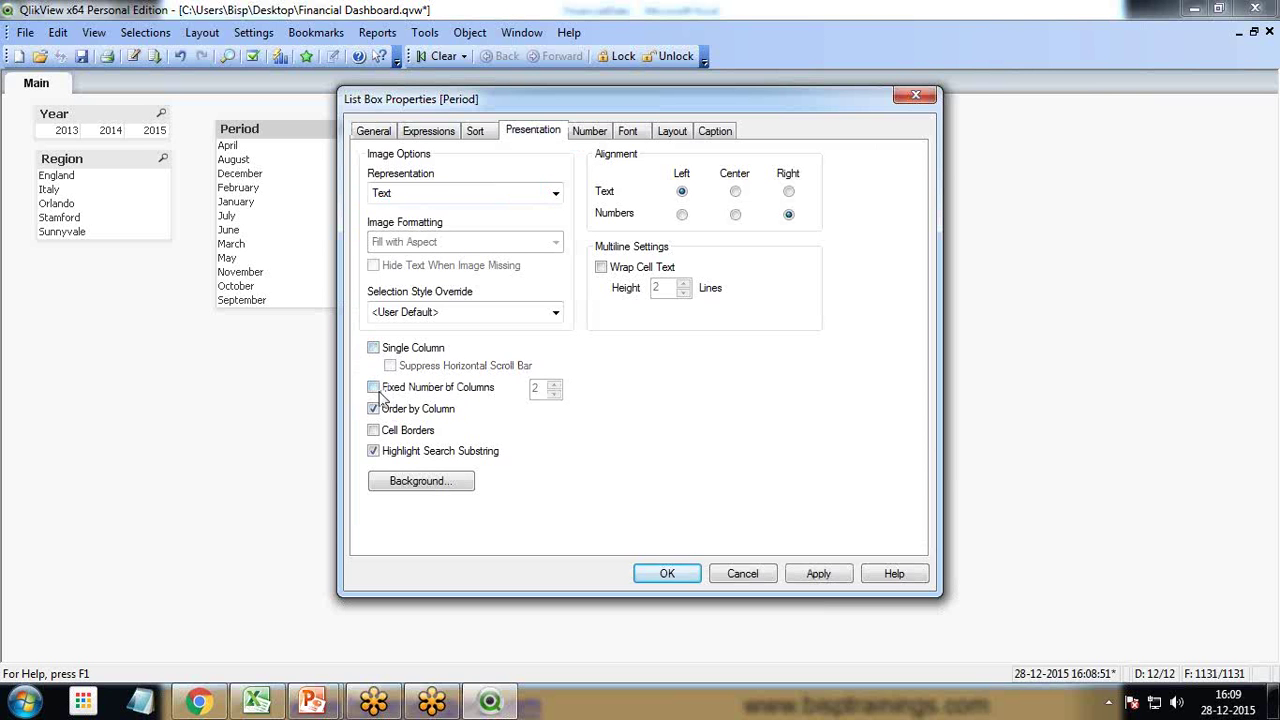
click(373, 387)
double_click(553, 385)
click(476, 131)
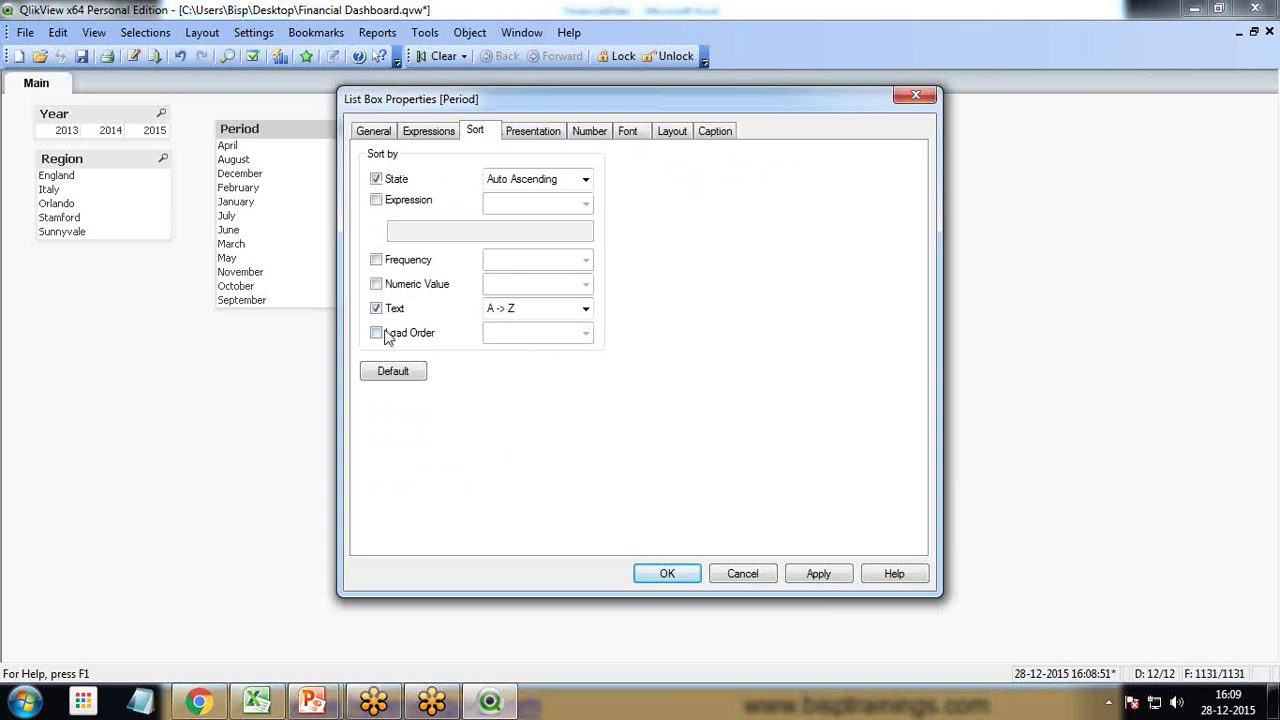
click(376, 333)
click(376, 308)
click(667, 573)
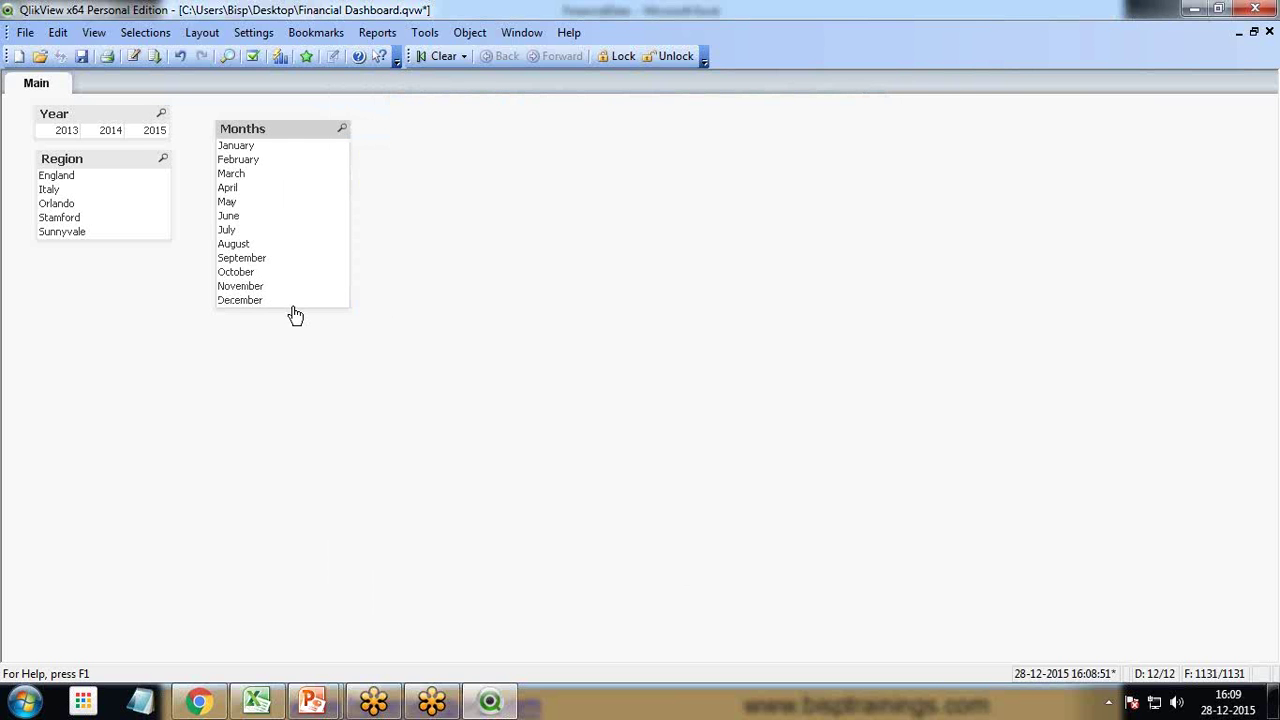
- Shorten the Months list box to two rows, widen it for full month names, and reposition it
drag(294, 309, 312, 168)
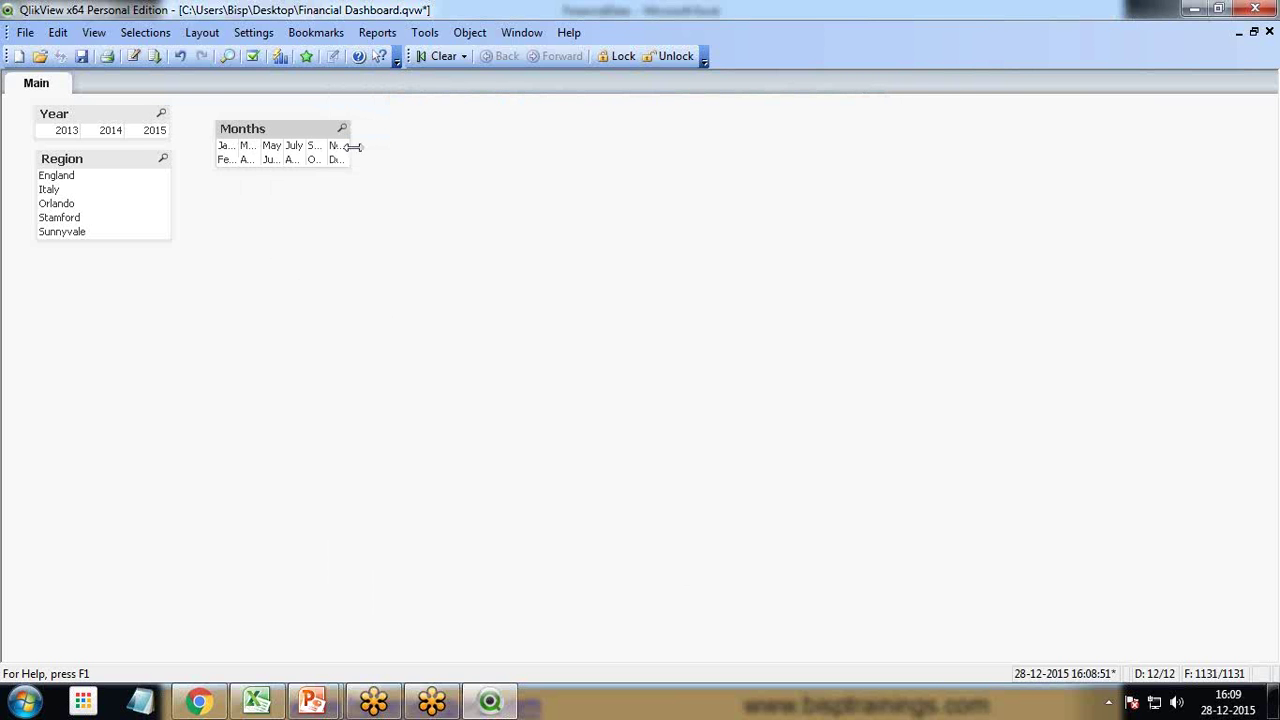
click(340, 146)
click(340, 146)
drag(348, 148, 536, 146)
drag(297, 127, 277, 120)
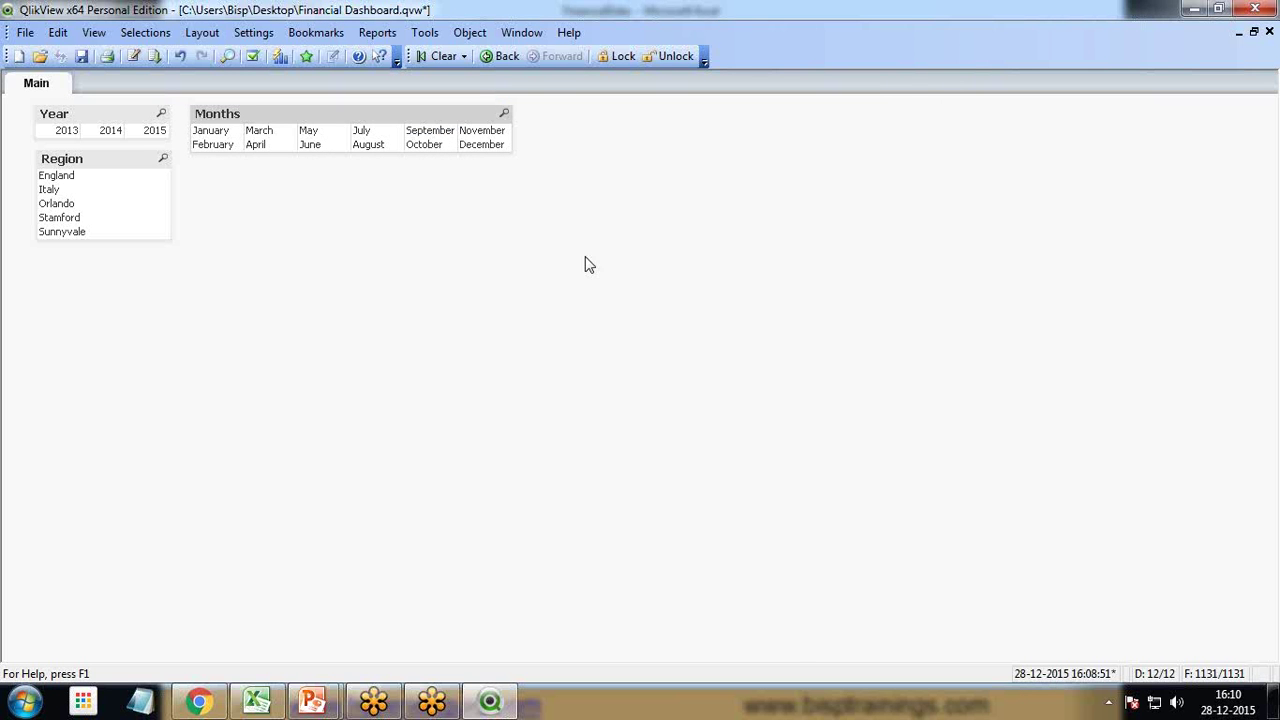
- Start a new Combo Chart object and add Period as its dimension
right_click(423, 281)
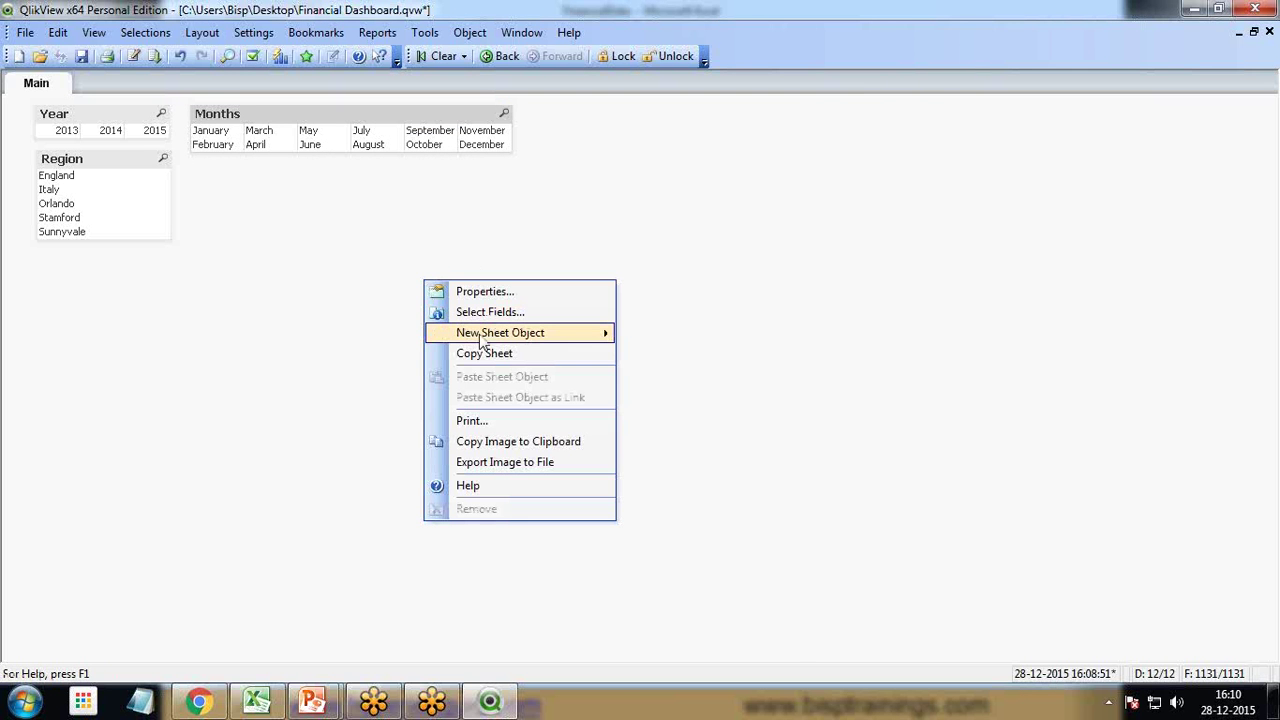
mouse_move(503, 337)
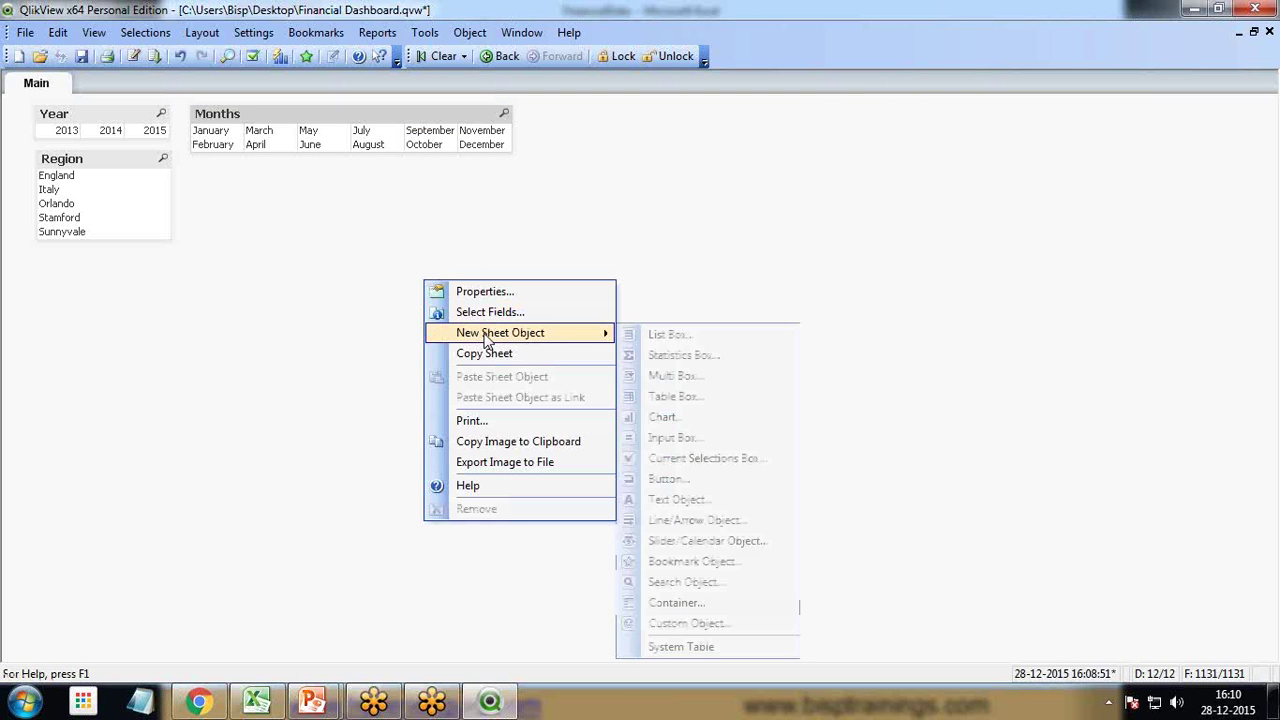
click(665, 417)
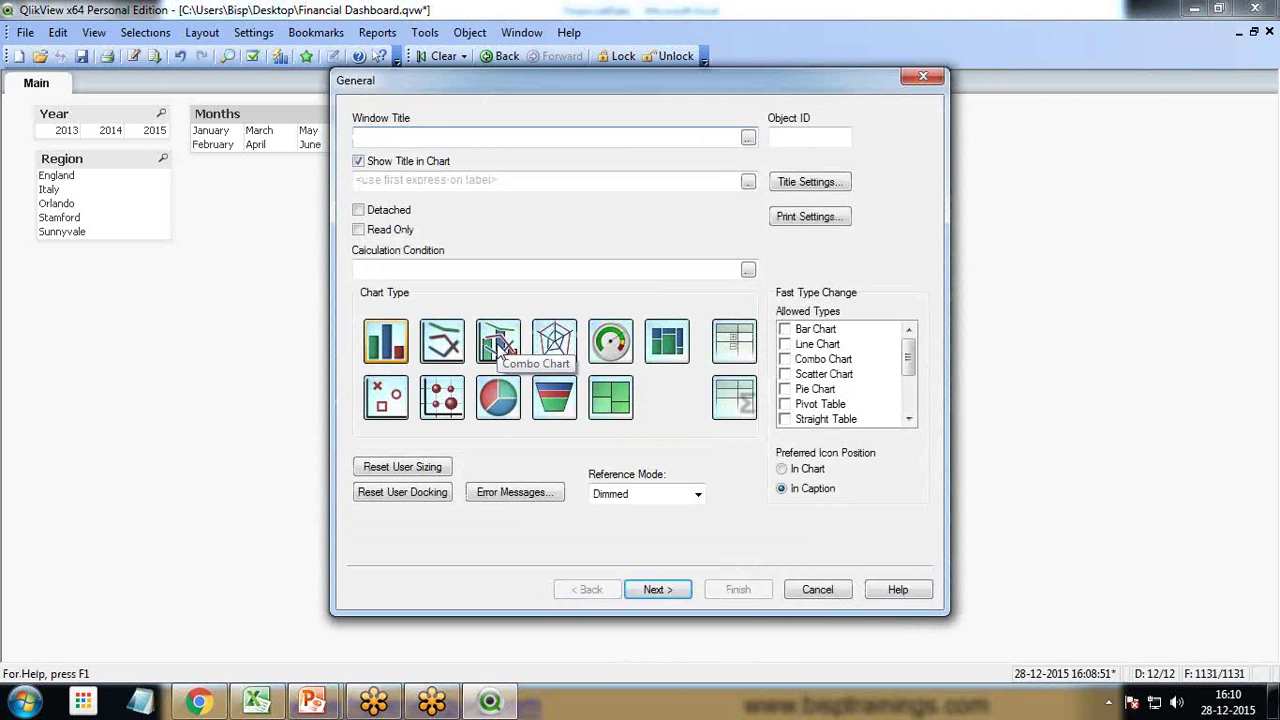
click(502, 352)
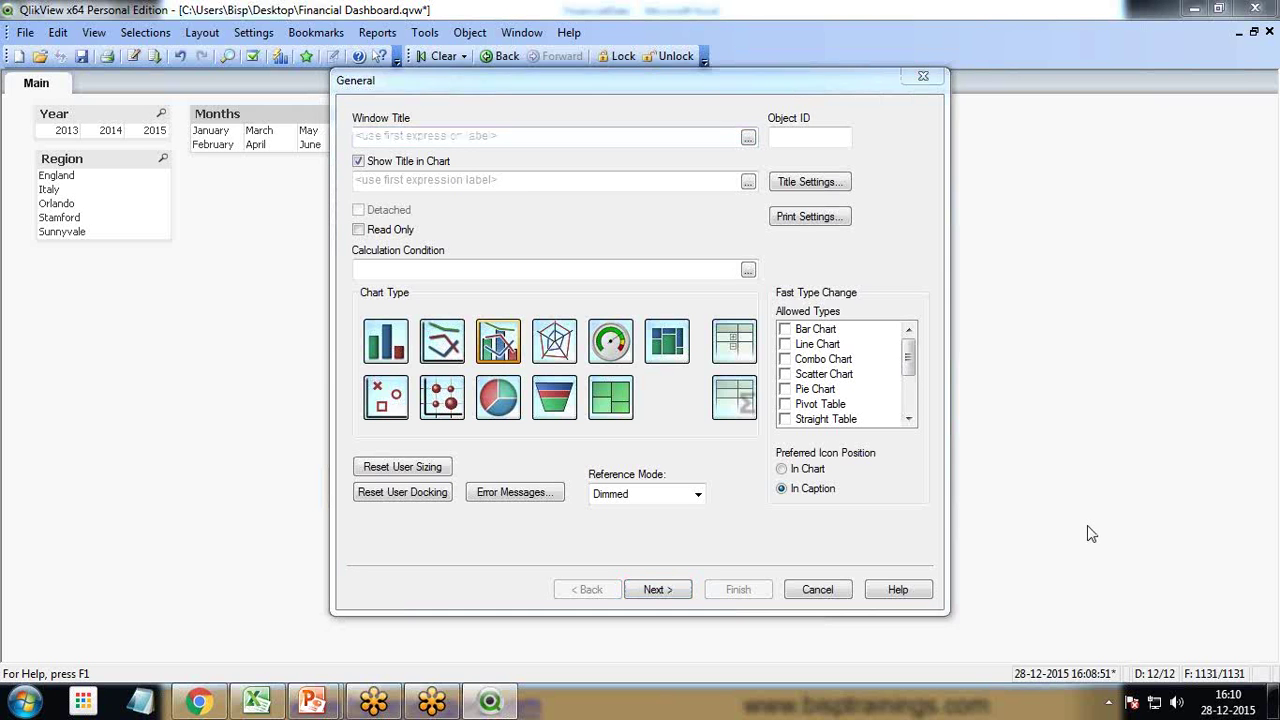
click(658, 590)
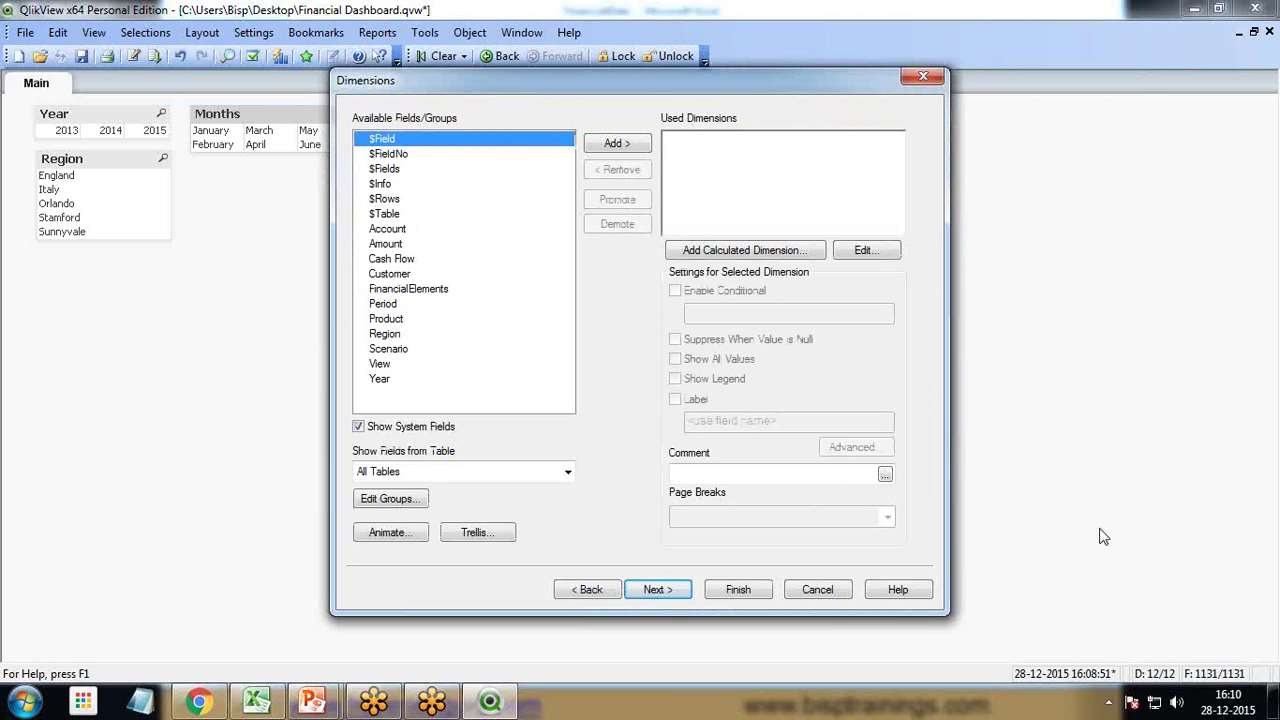
click(390, 304)
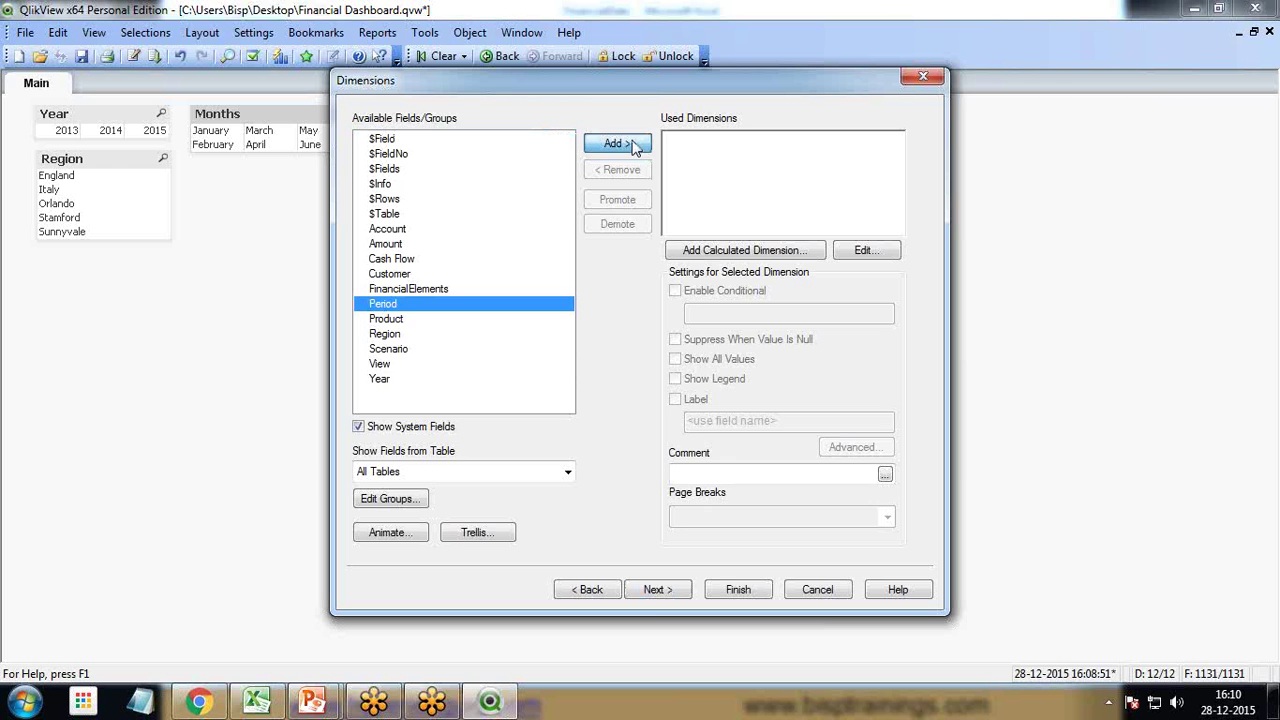
click(616, 144)
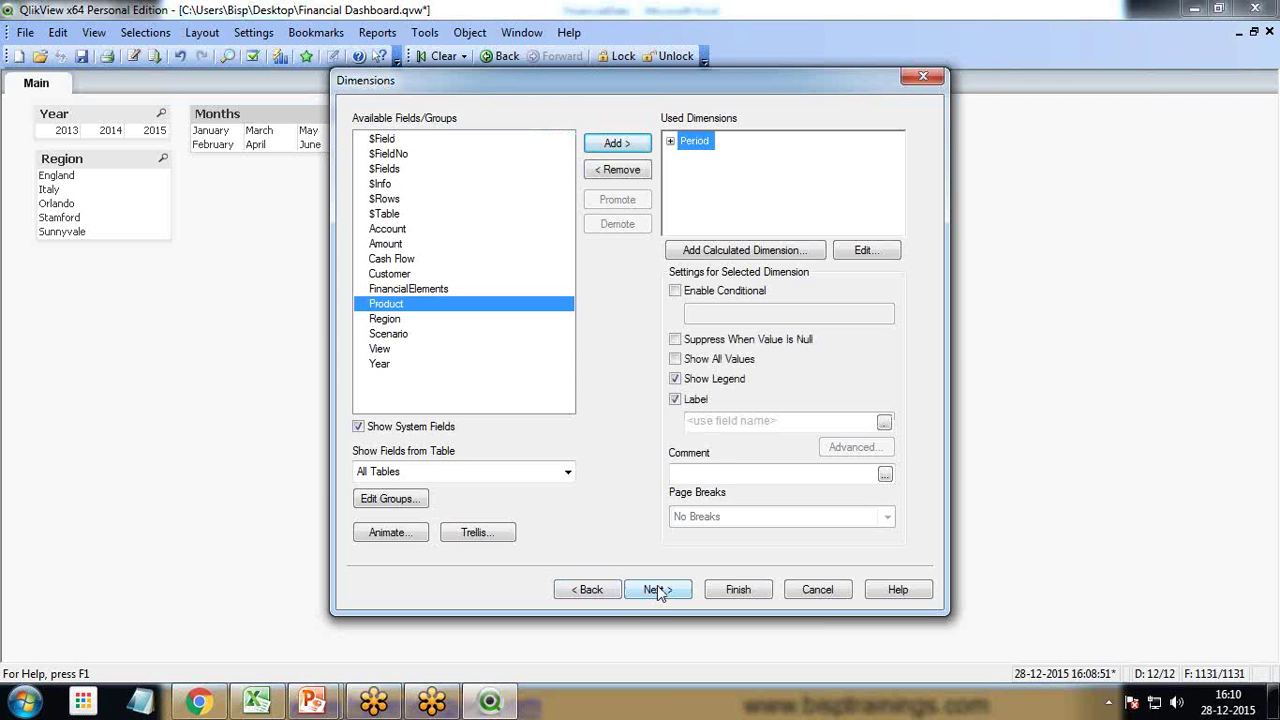
click(659, 590)
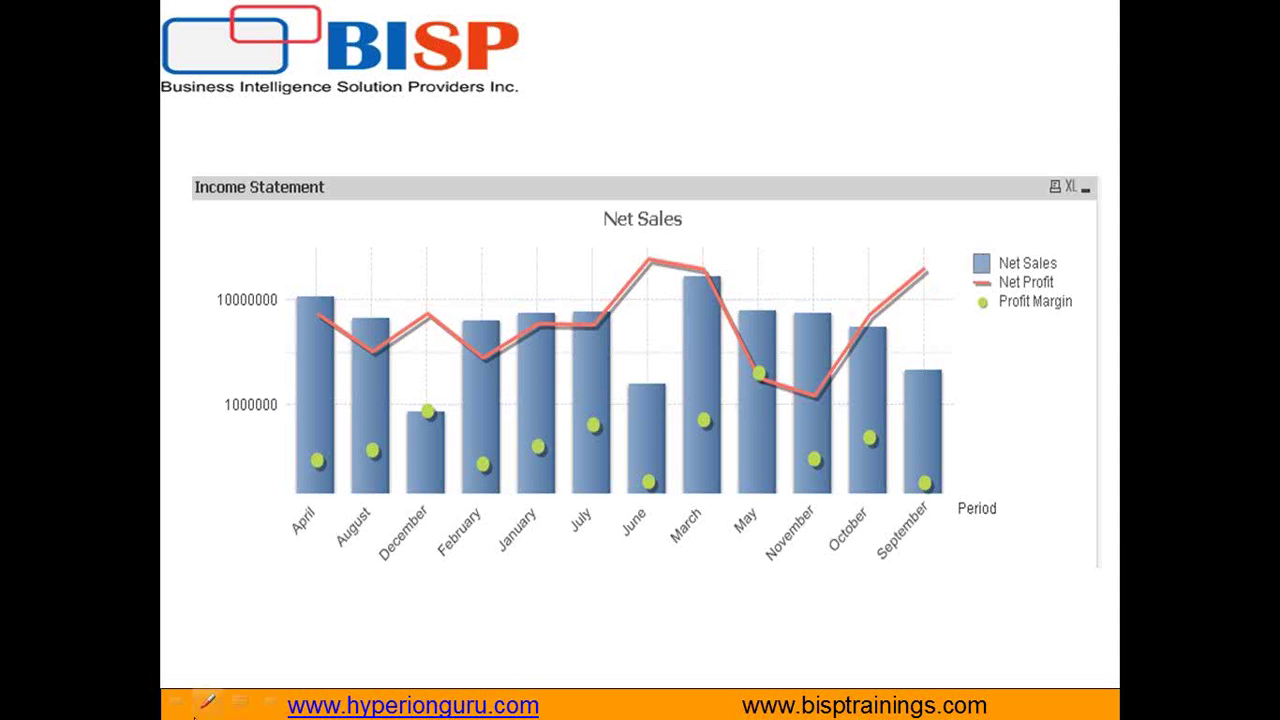
- Enter the expression Sum({$<FinancialElements={'Net Sales'}>}Amount) for the chart
key(alt+Tab)
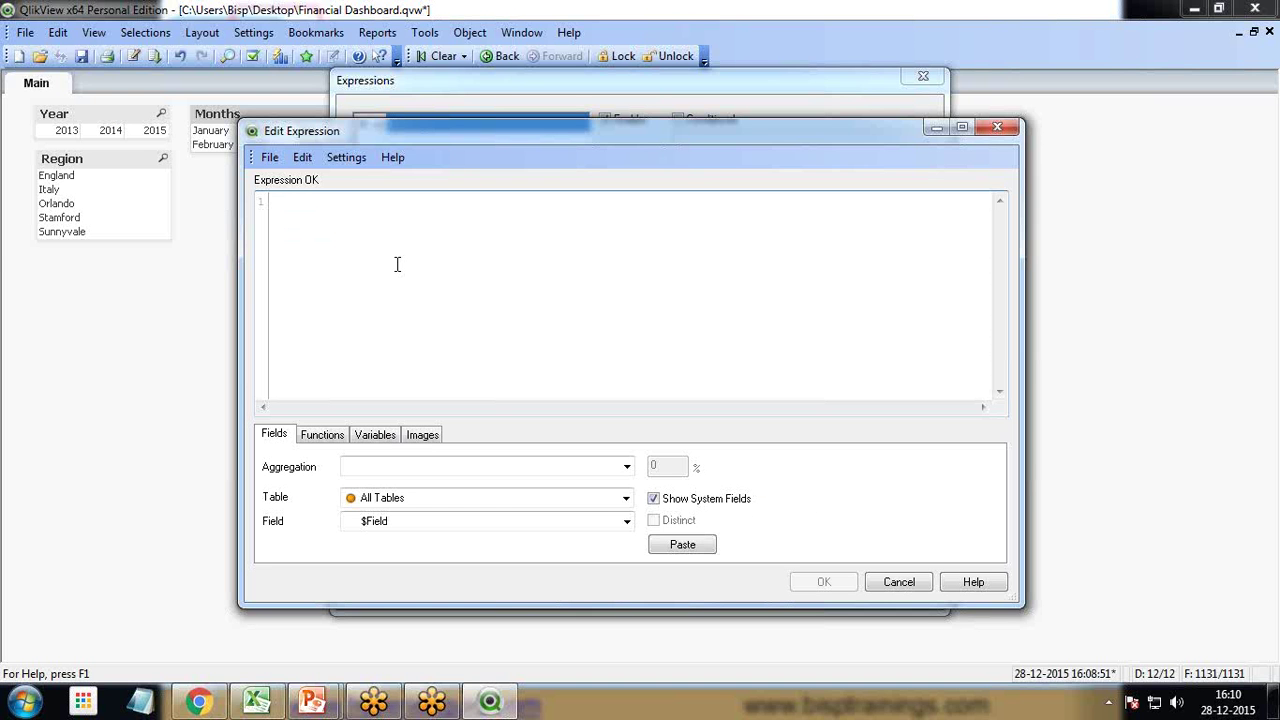
text(Sum)
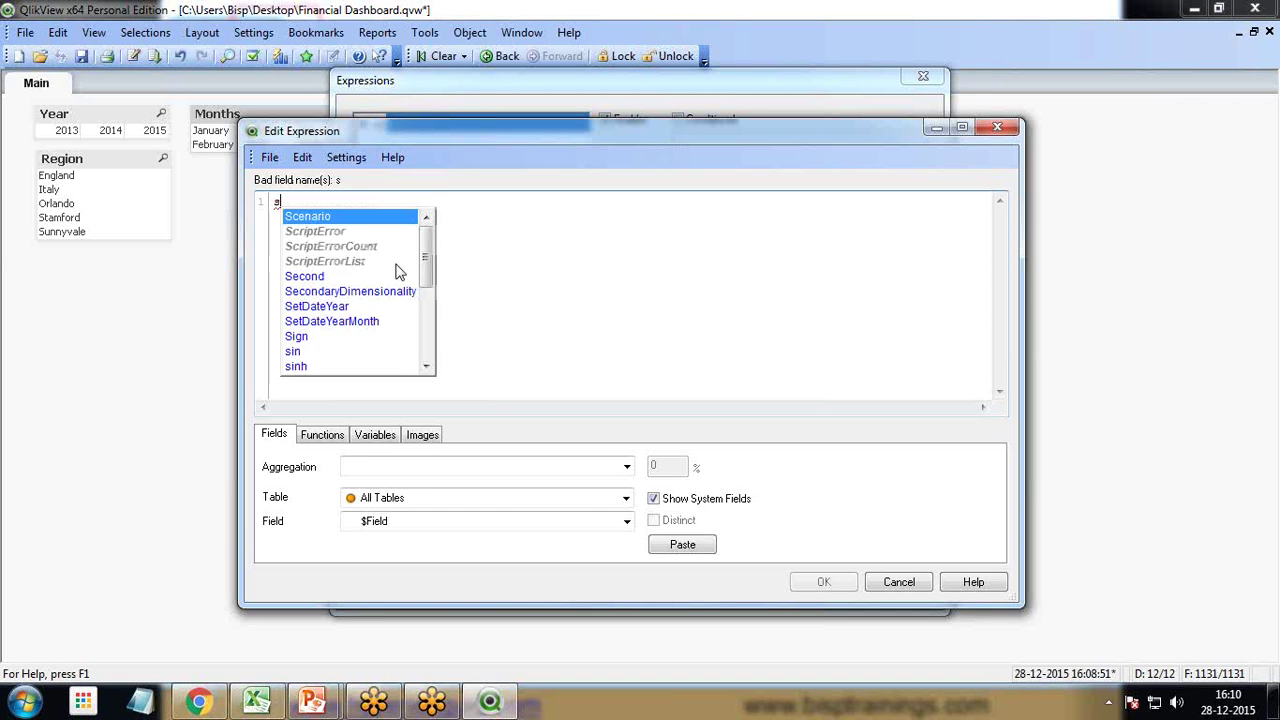
text(())
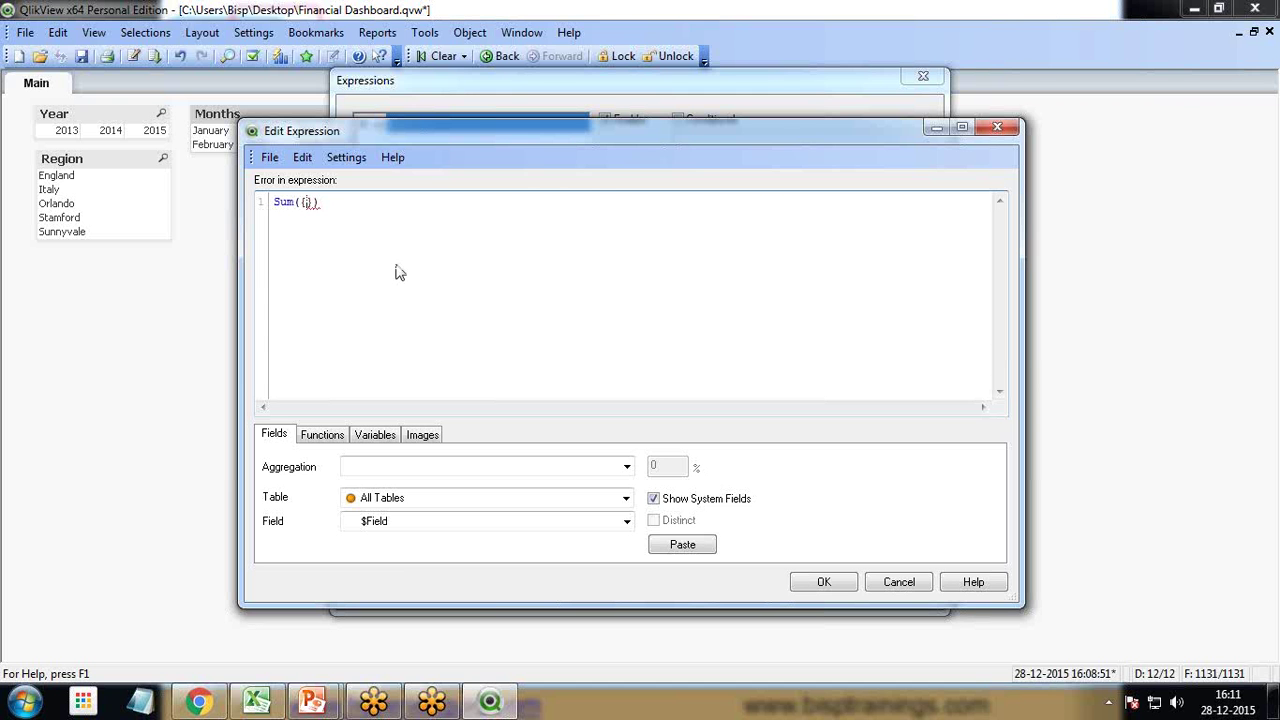
text($<>)
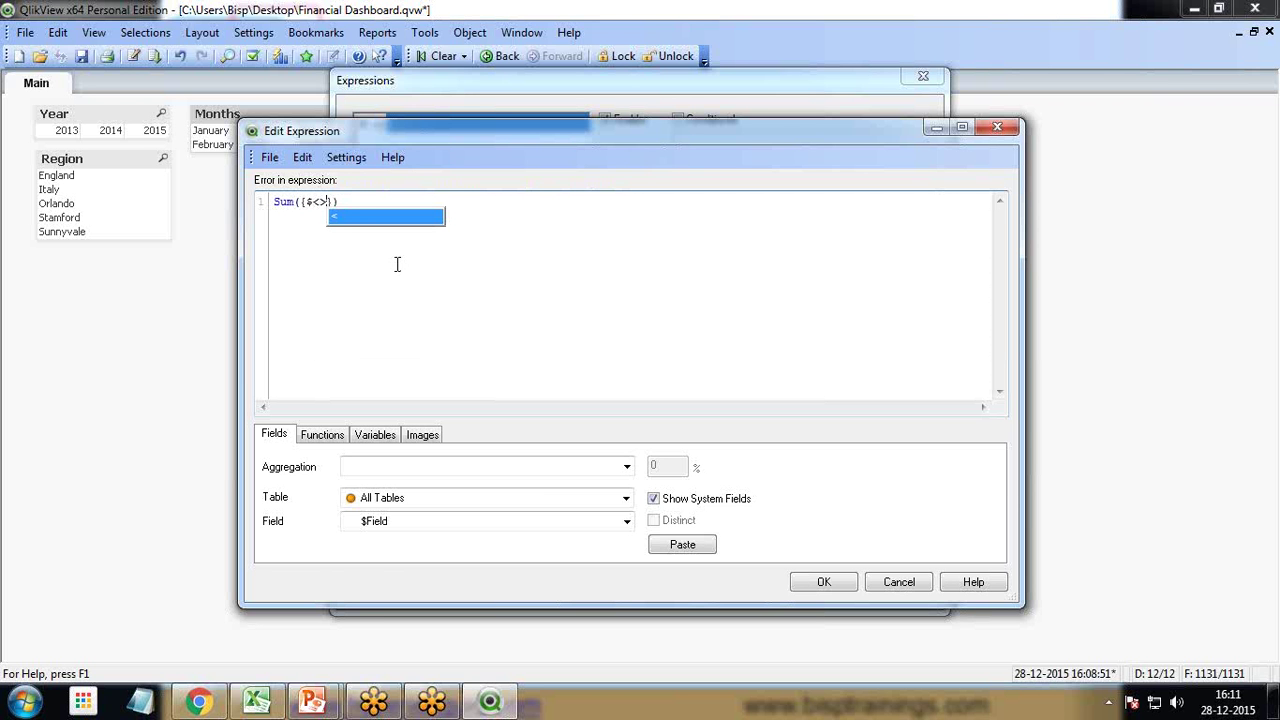
key(Escape)
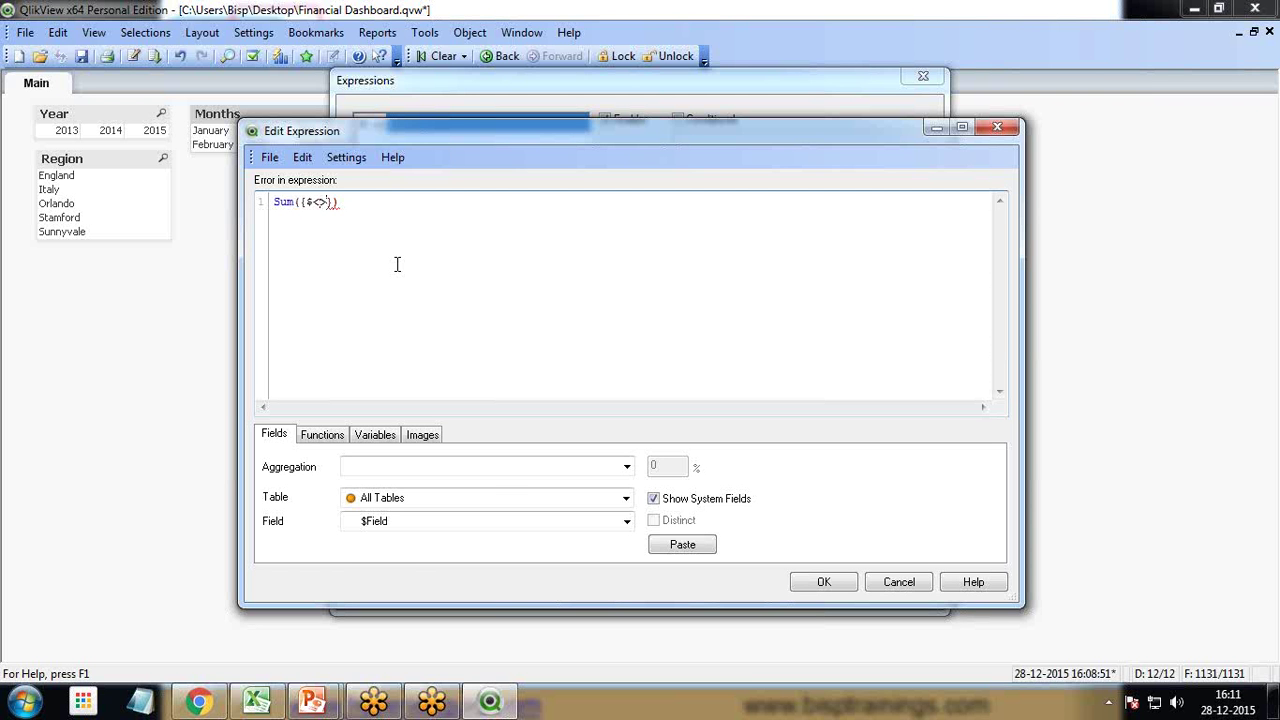
text(FinancialElements)
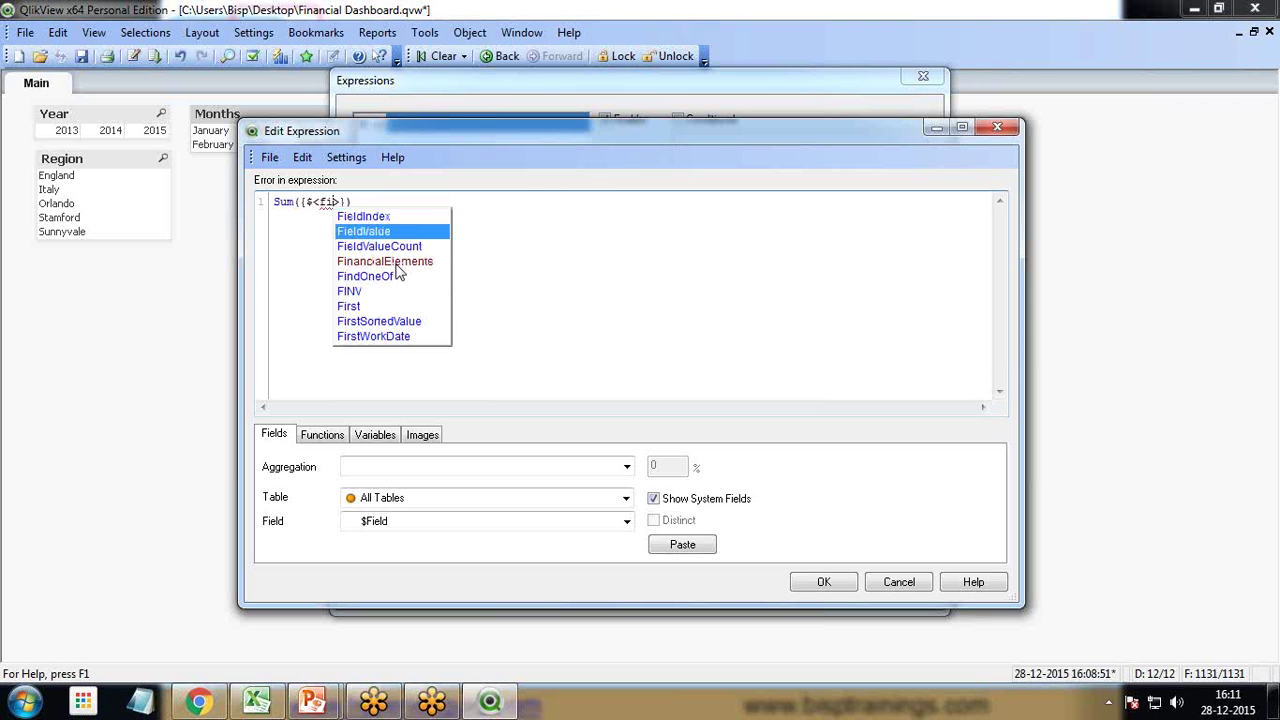
key(Return)
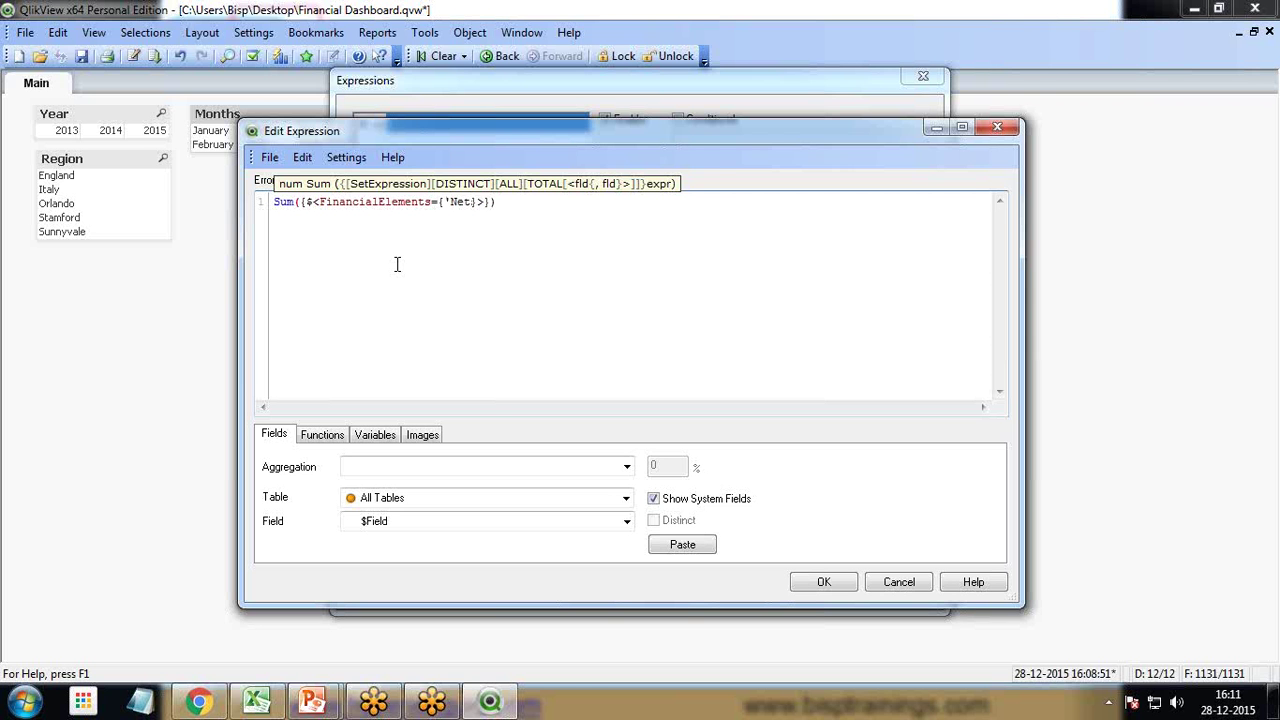
text('}>}Amount)
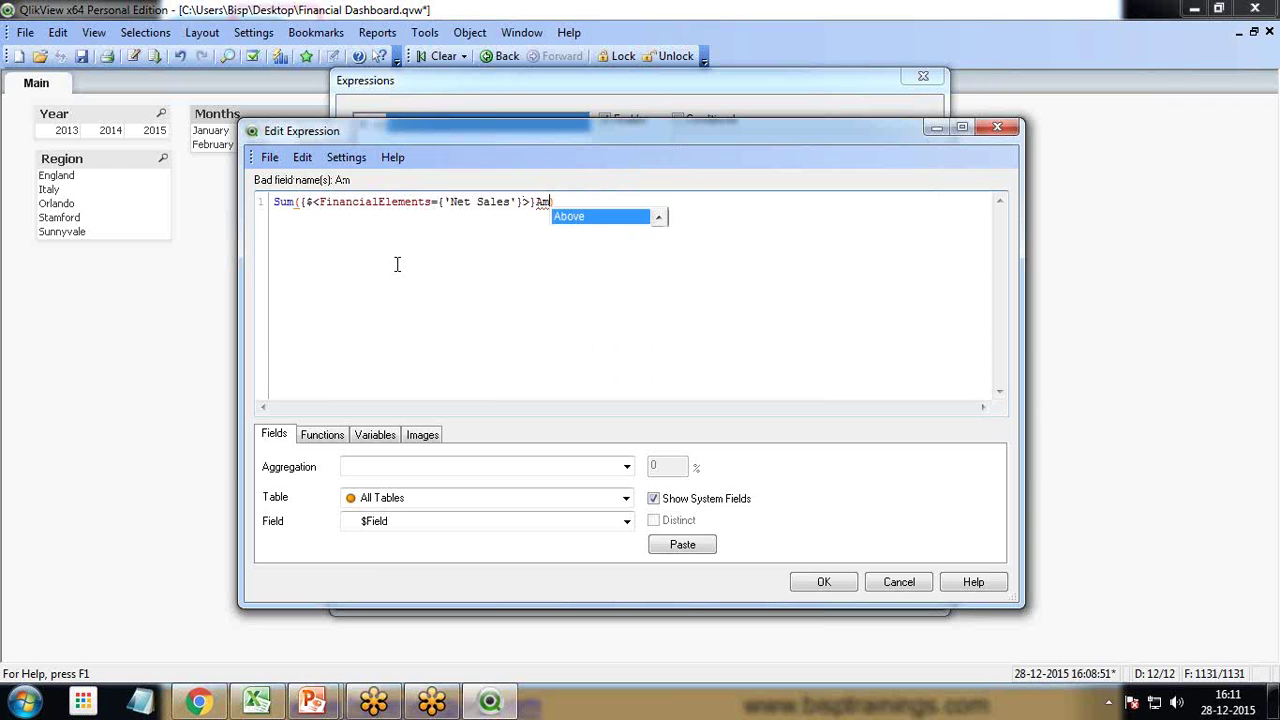
key(Return)
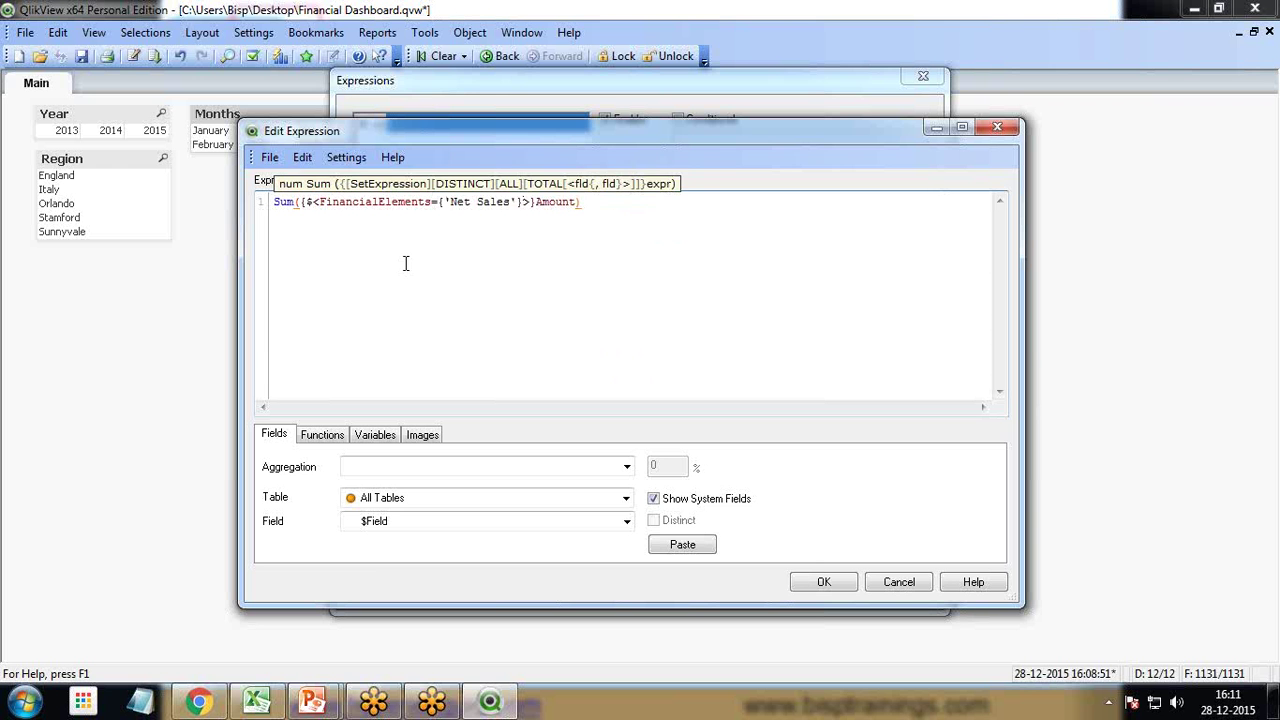
key(End)
click(818, 582)
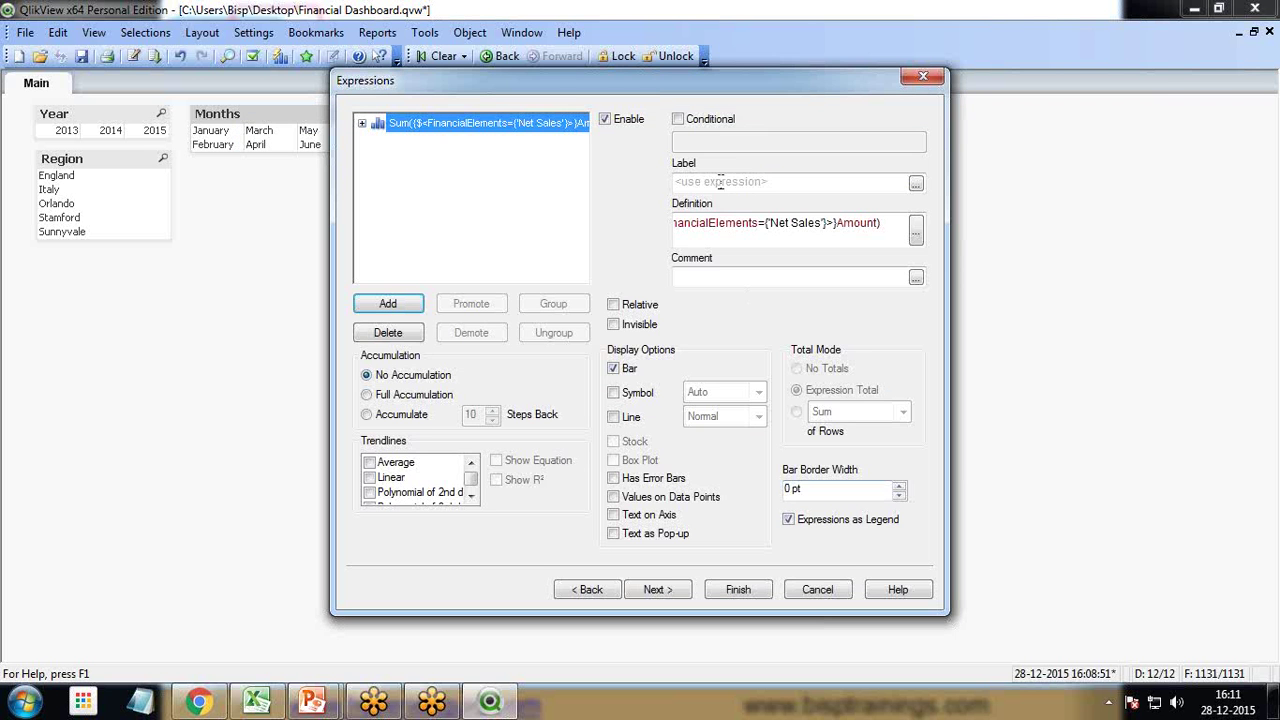
- Label the expression 'Net Sales' and finish the chart
click(719, 181)
text(Net Sales)
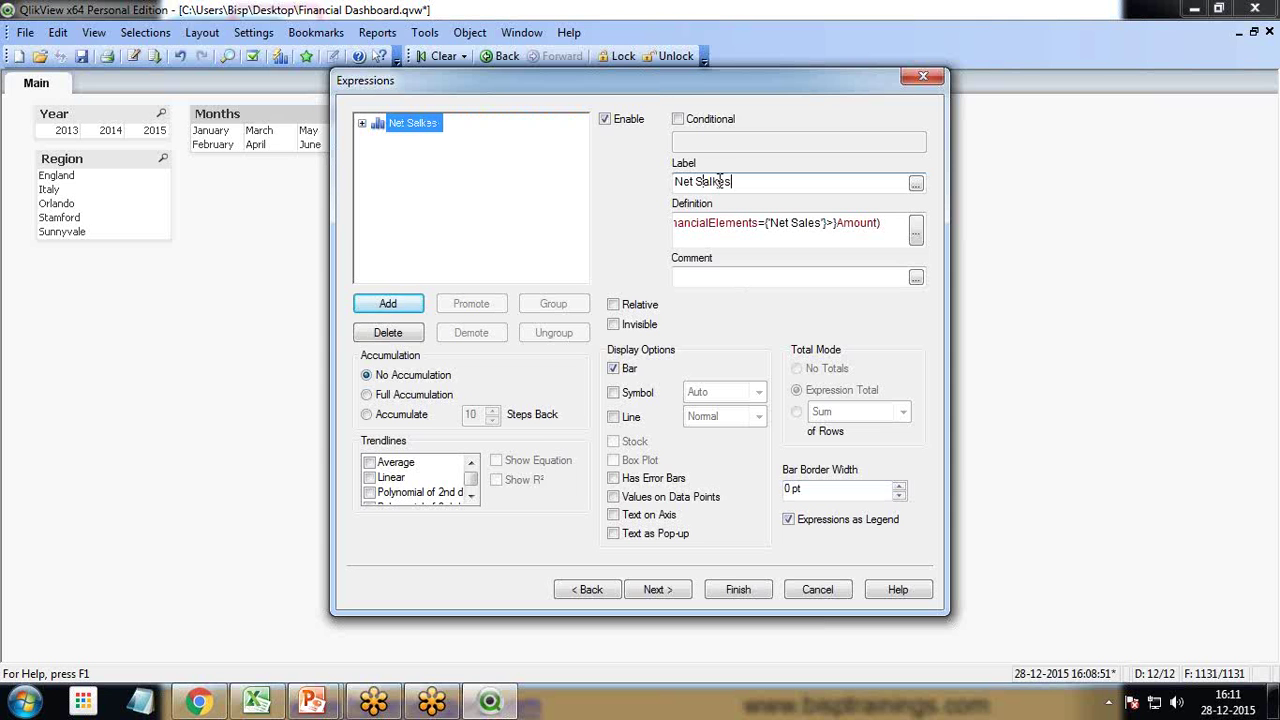
key(BackSpace)
key(BackSpace)
text(es)
click(759, 588)
- Reposition the Net Sales chart and set its primary dimension labels to diagonal
drag(521, 284, 370, 194)
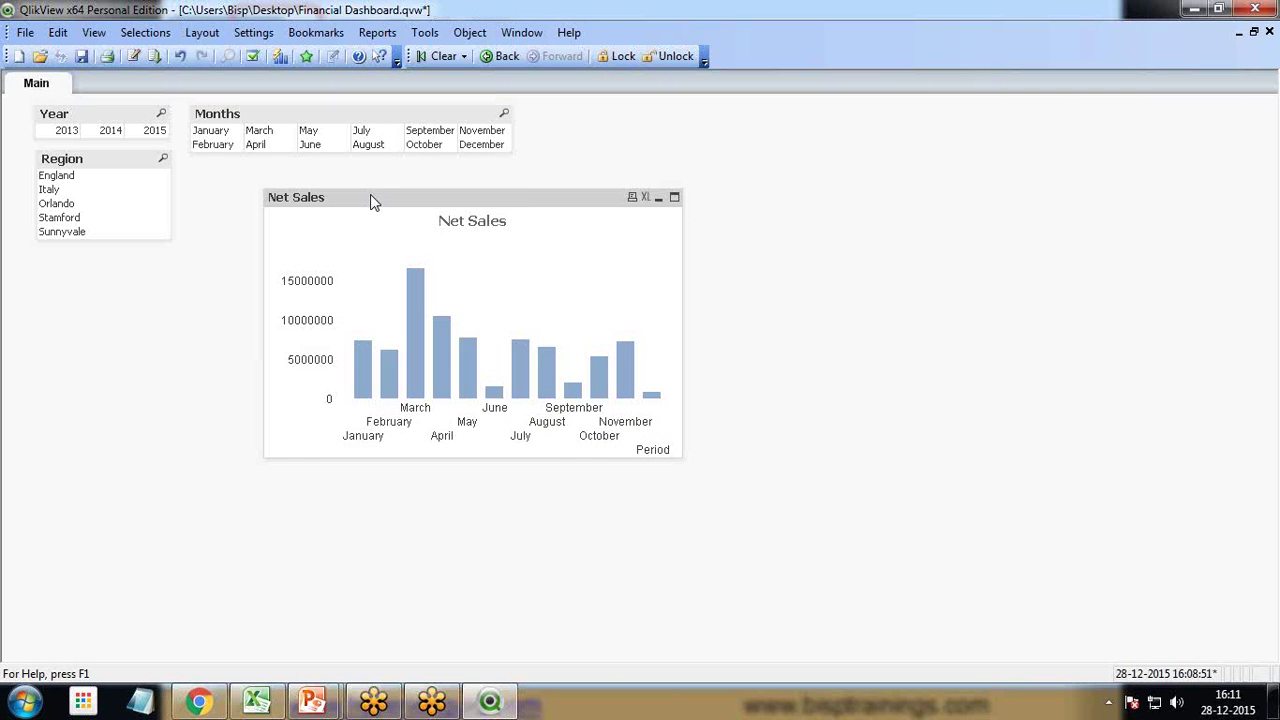
right_click(371, 197)
click(430, 206)
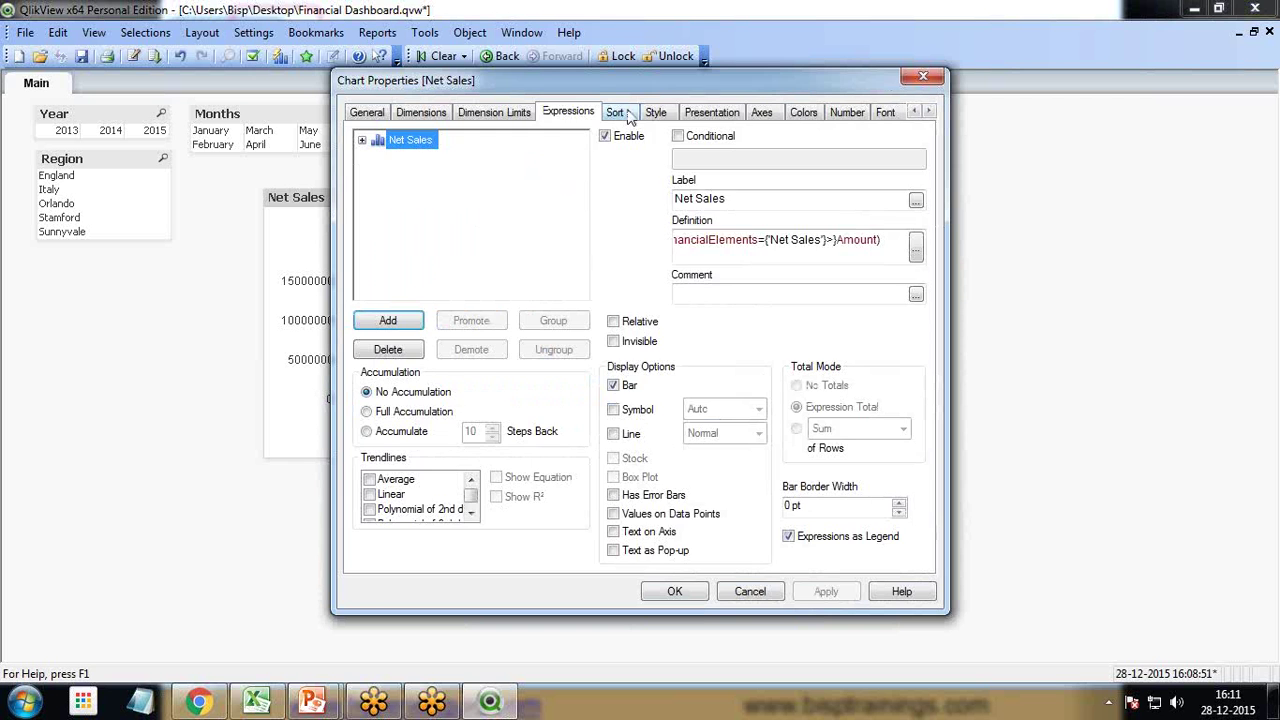
click(711, 111)
click(762, 112)
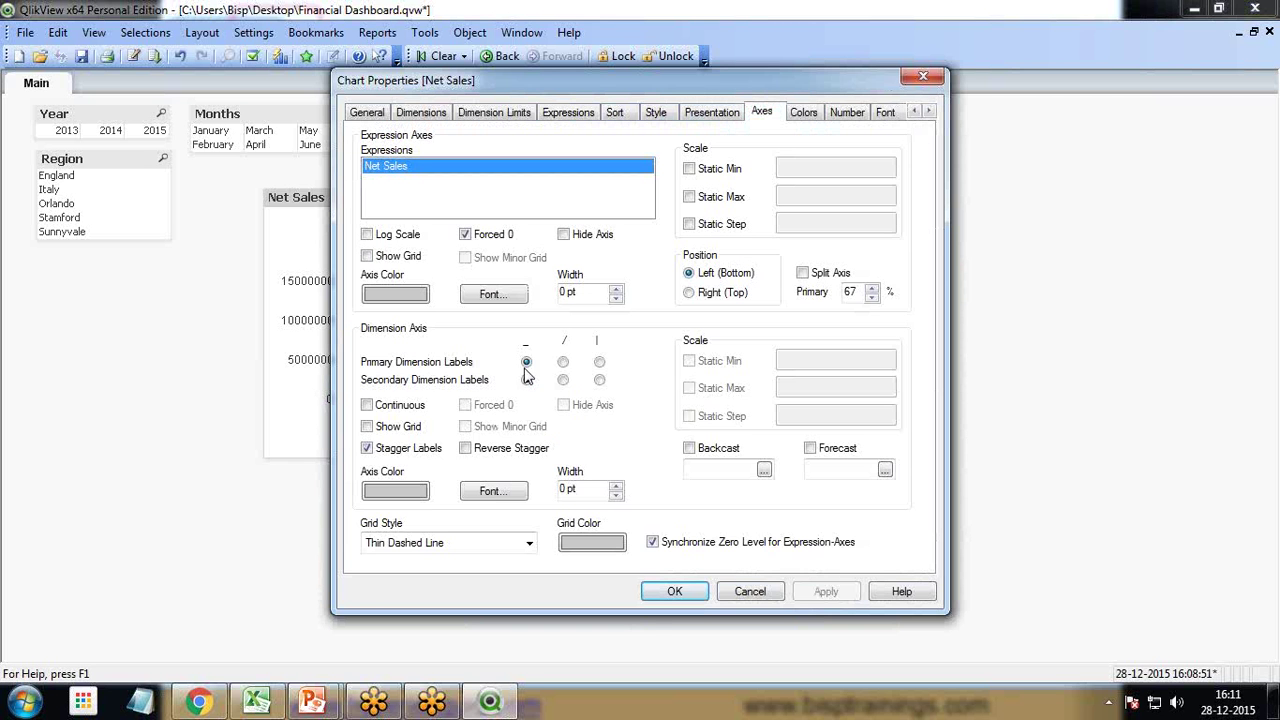
click(564, 363)
click(675, 591)
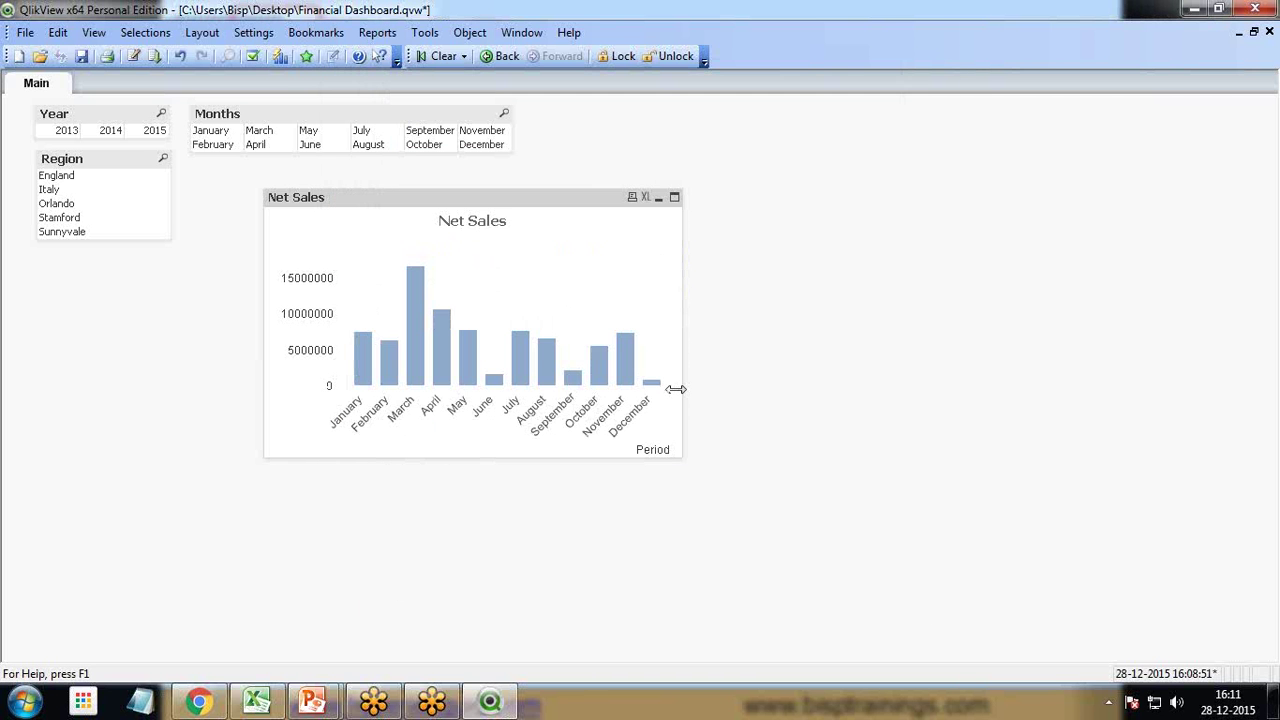
- Widen the chart to the right and reopen its properties at the Expressions settings
drag(676, 389, 853, 368)
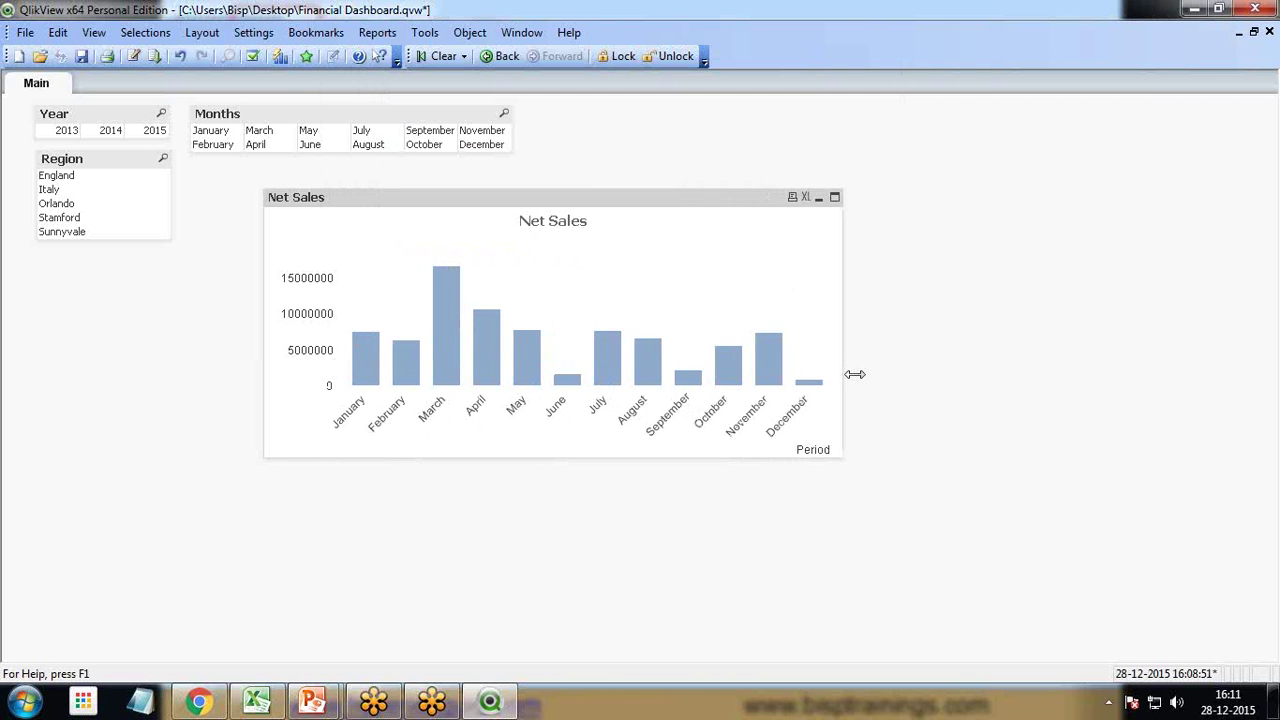
right_click(403, 206)
click(440, 214)
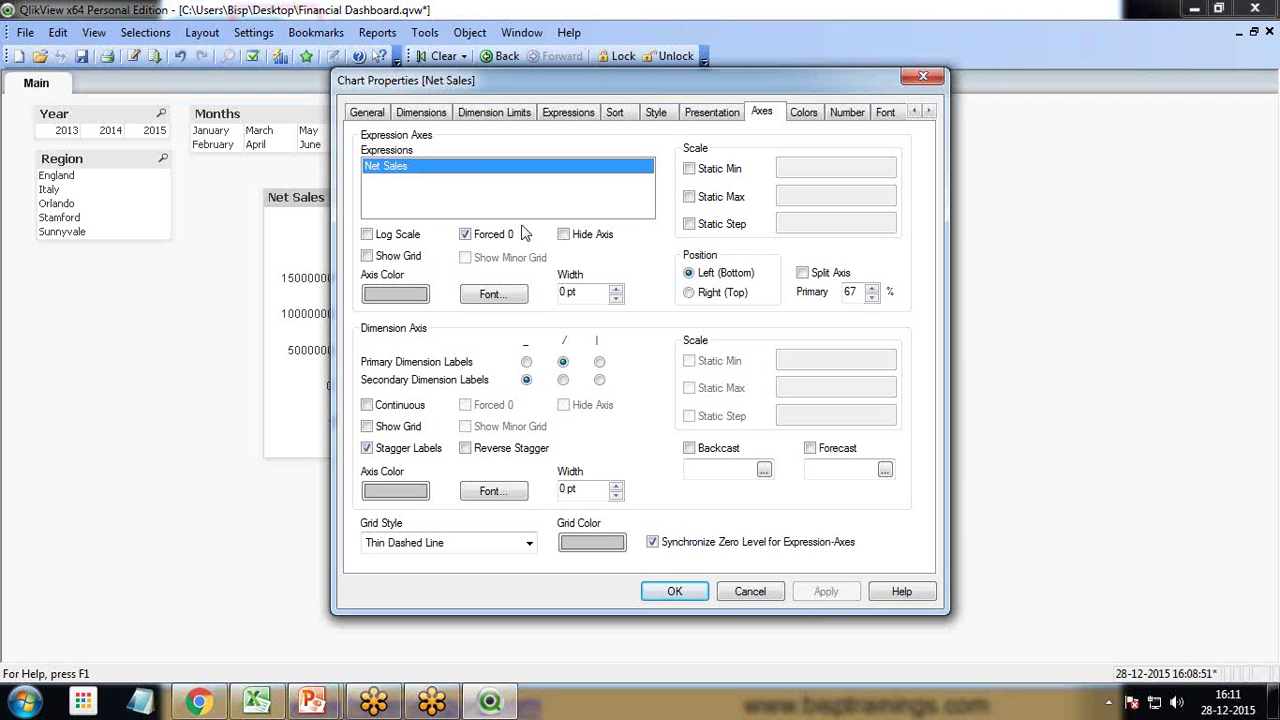
click(567, 112)
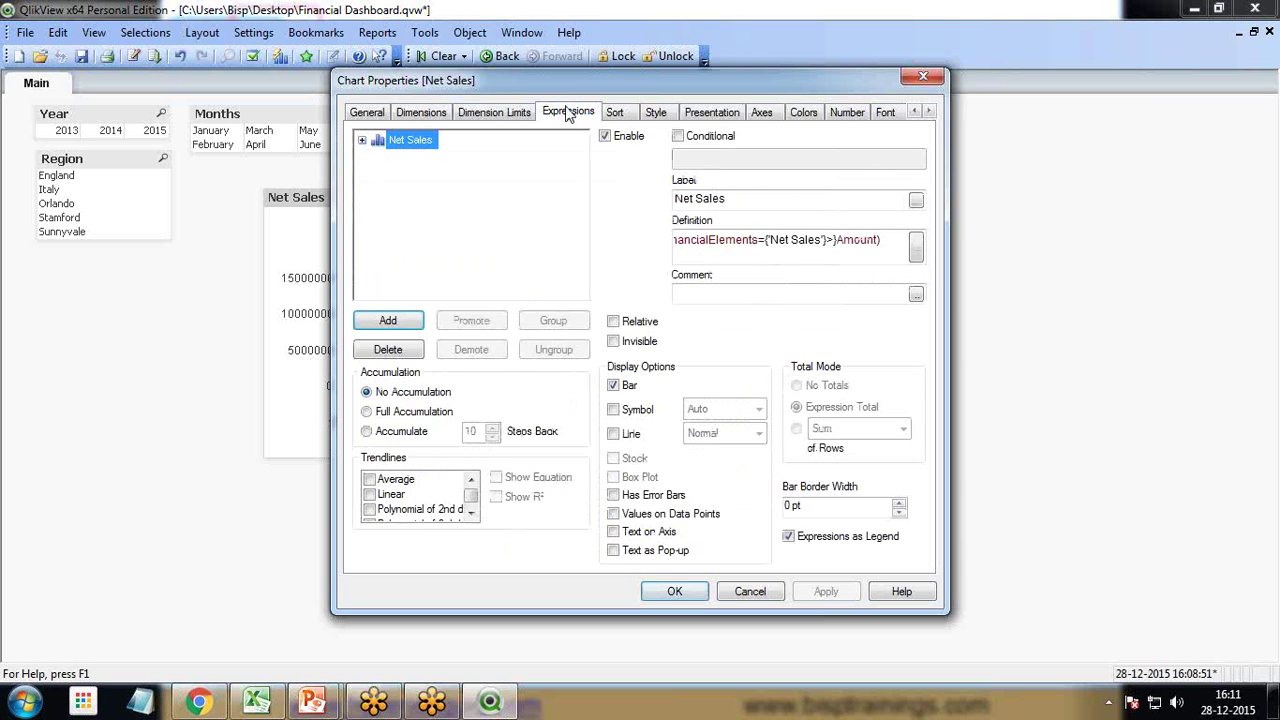
- Copy the full Net Sales expression from its expression editor
click(400, 322)
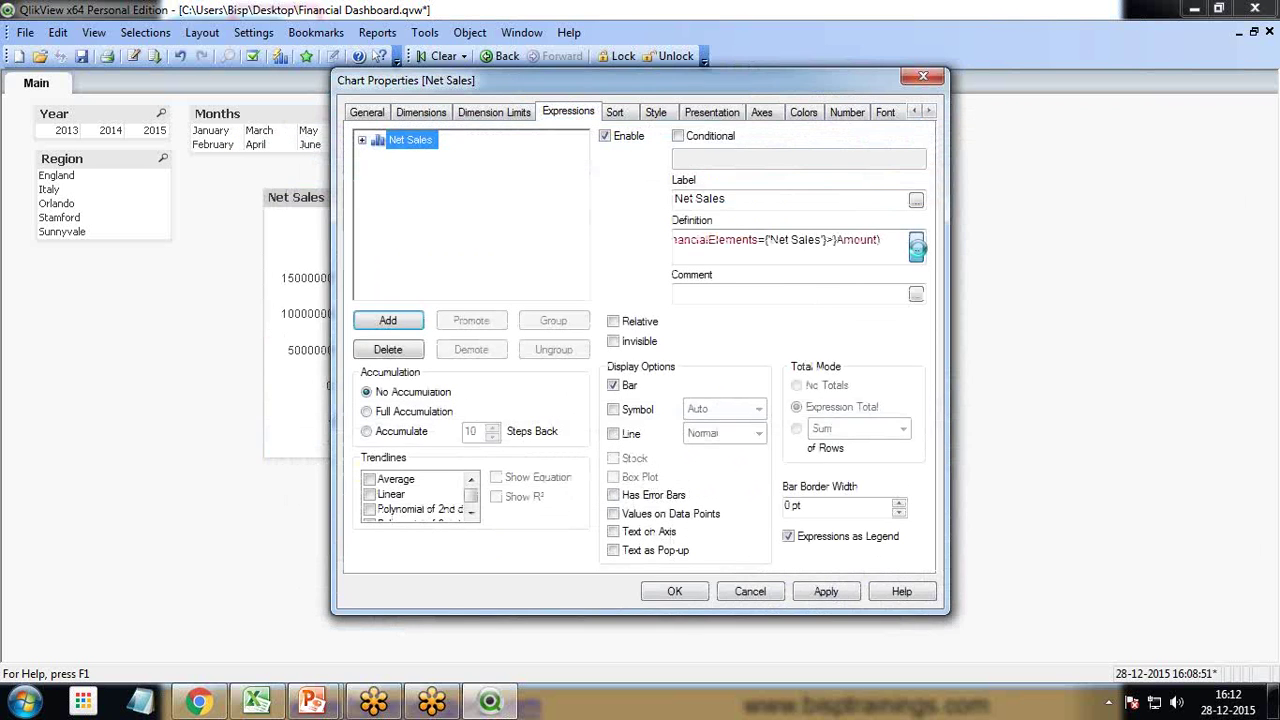
click(916, 247)
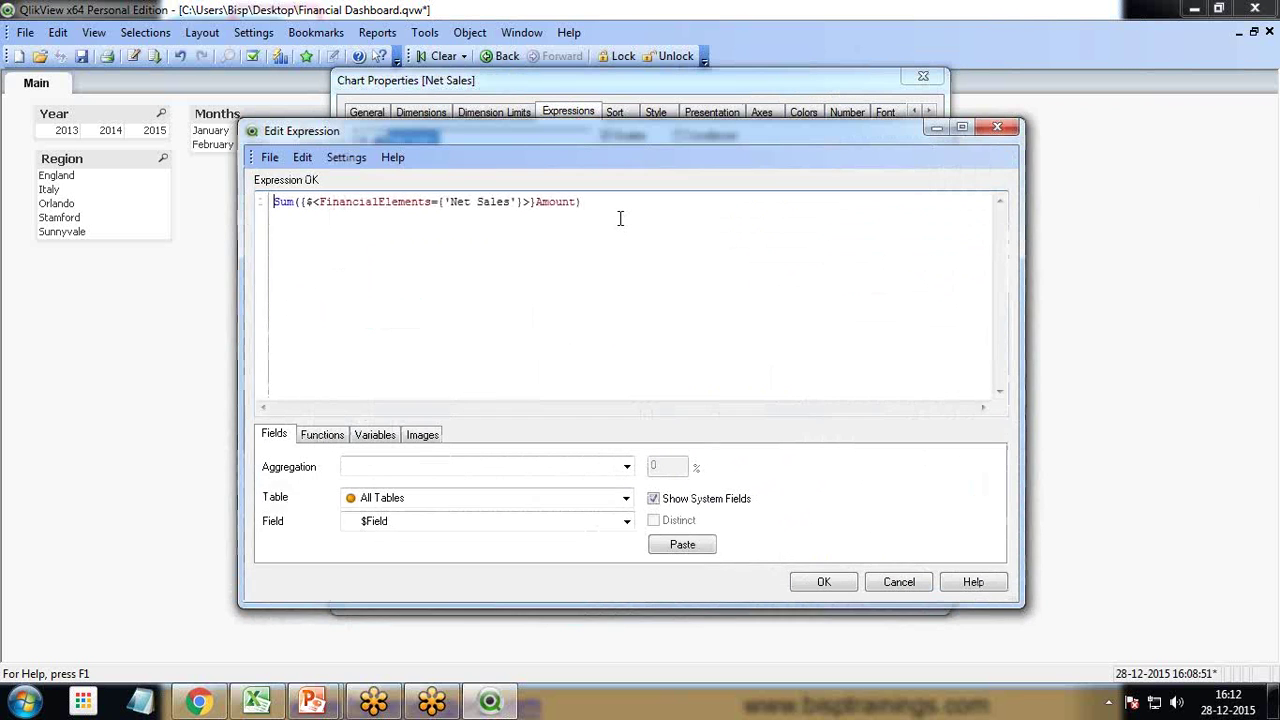
key(ctrl+a)
key(ctrl+c)
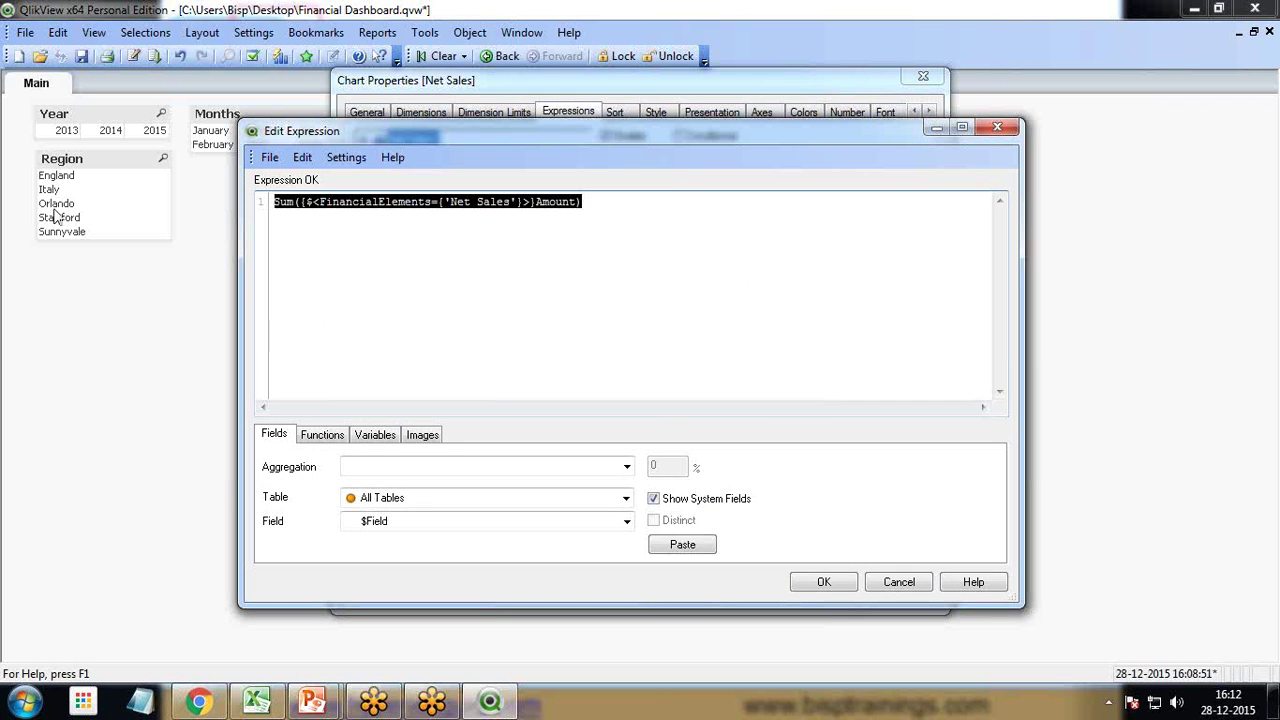
click(997, 127)
- Add a new expression summing Amount where FinancialElements is 'Net Profit'
click(403, 320)
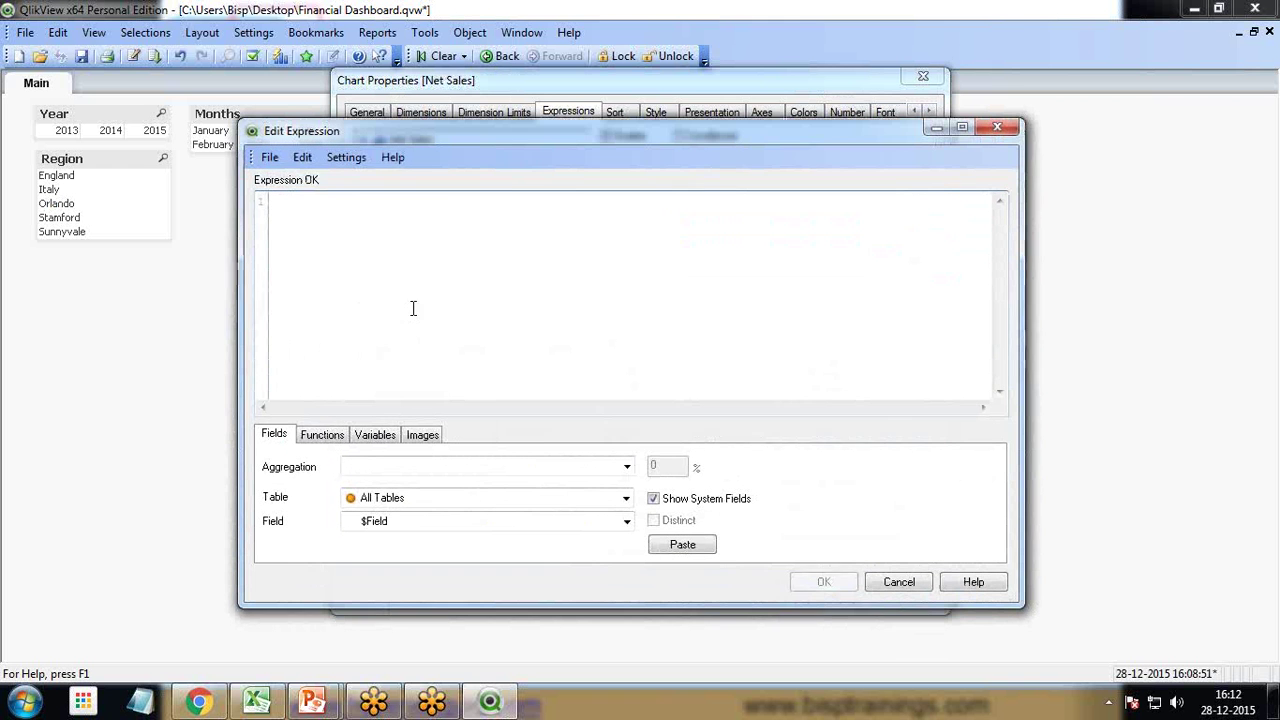
key(ctrl+v)
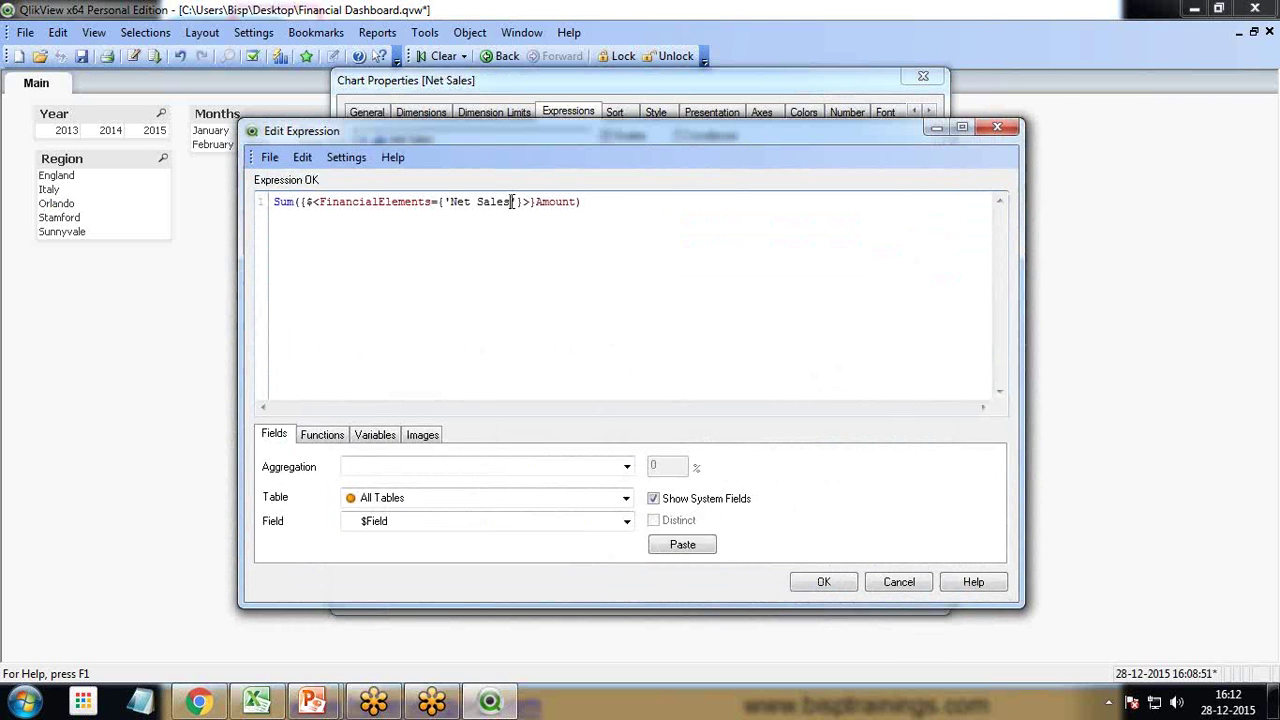
key(BackSpace)
key(BackSpace)
key(BackSpace)
key(BackSpace)
key(BackSpace)
text(Profit)
click(824, 582)
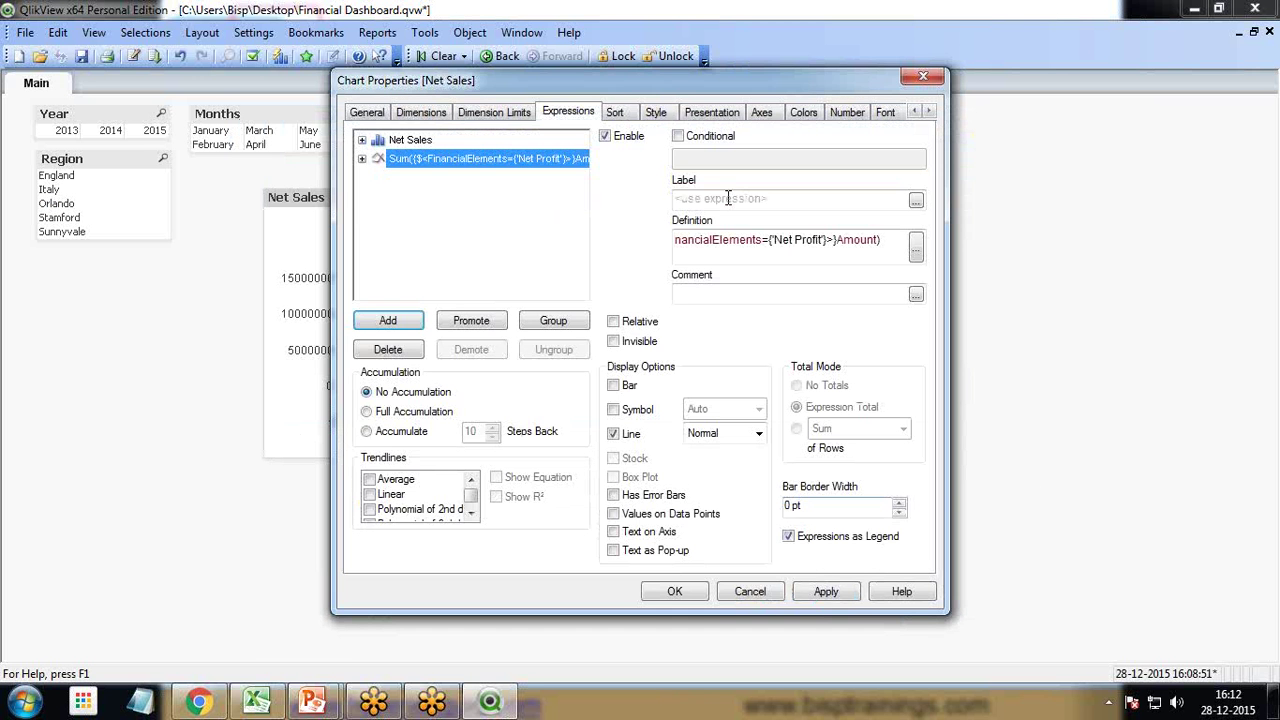
- Label the new expression Net Profit, draw it as a line, and apply
click(727, 198)
text(Net Profit)
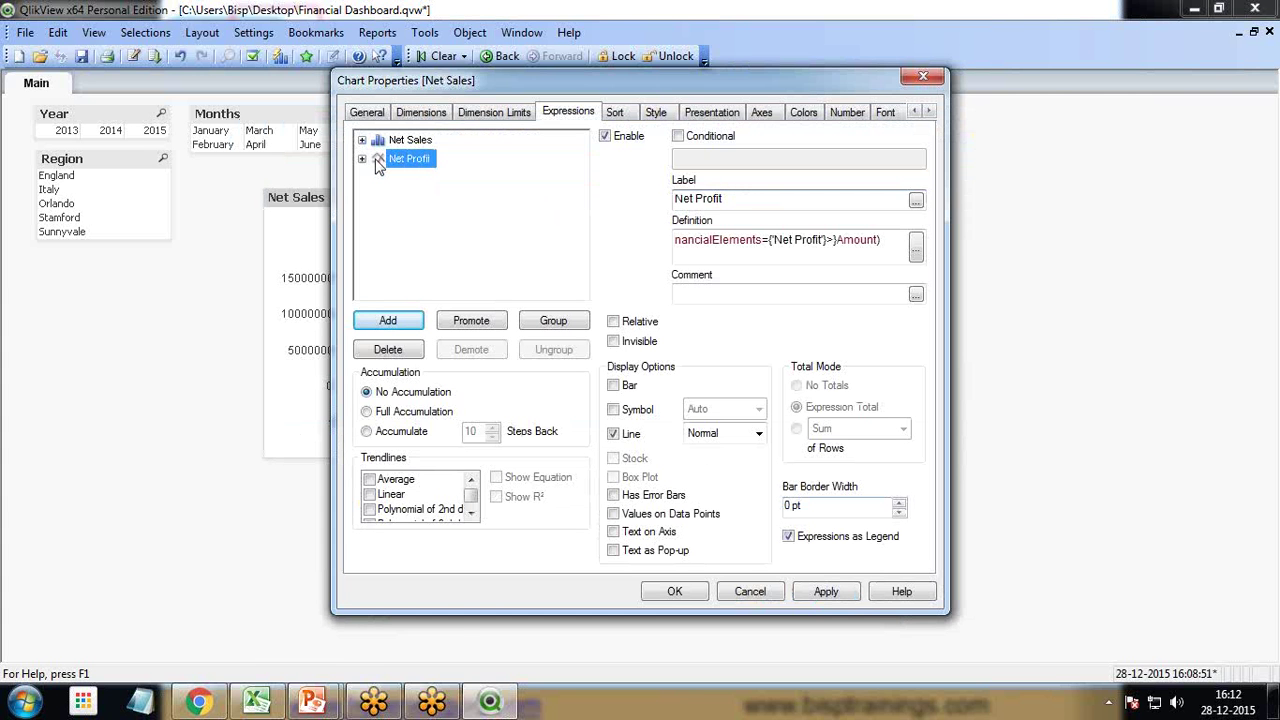
click(826, 591)
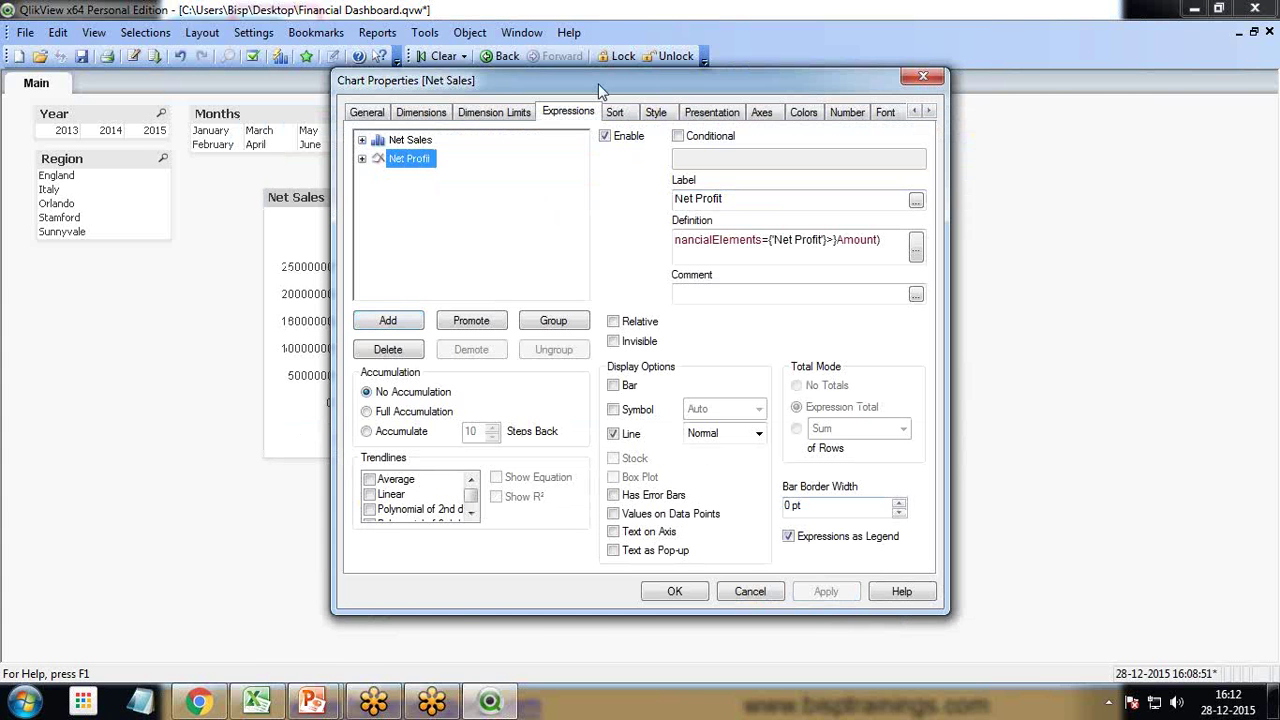
drag(600, 85, 689, 470)
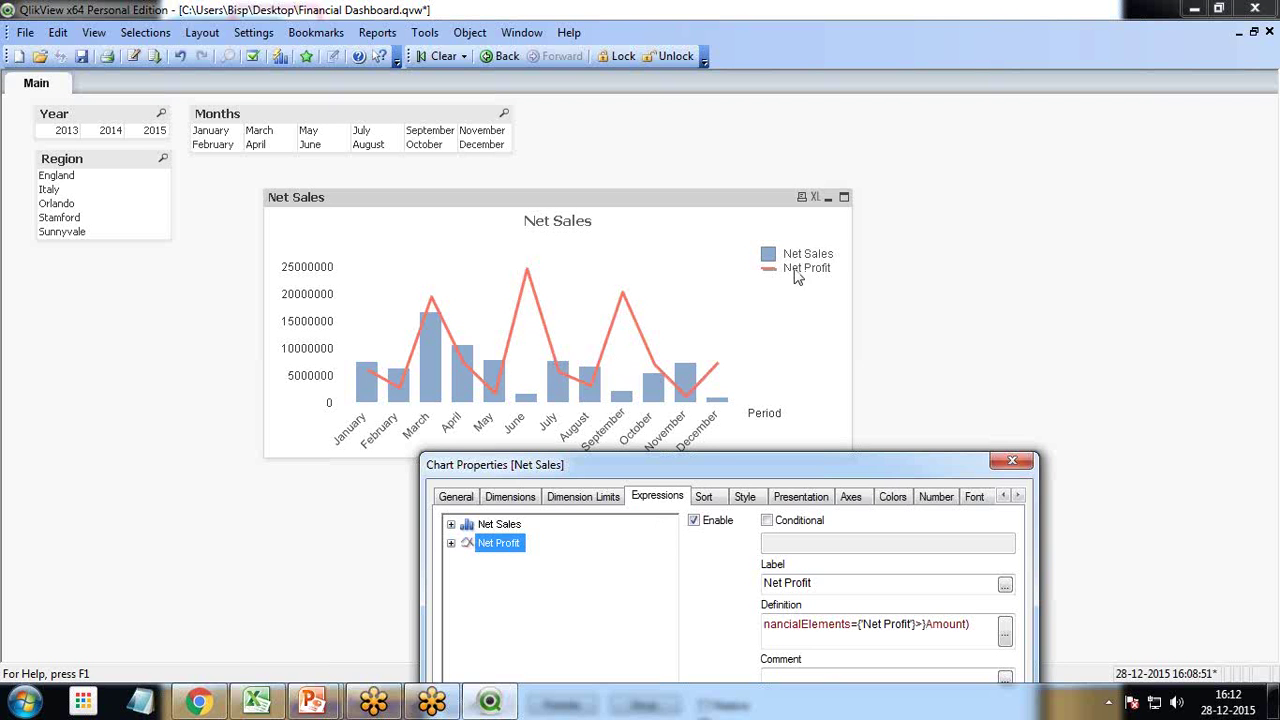
drag(697, 462, 533, 146)
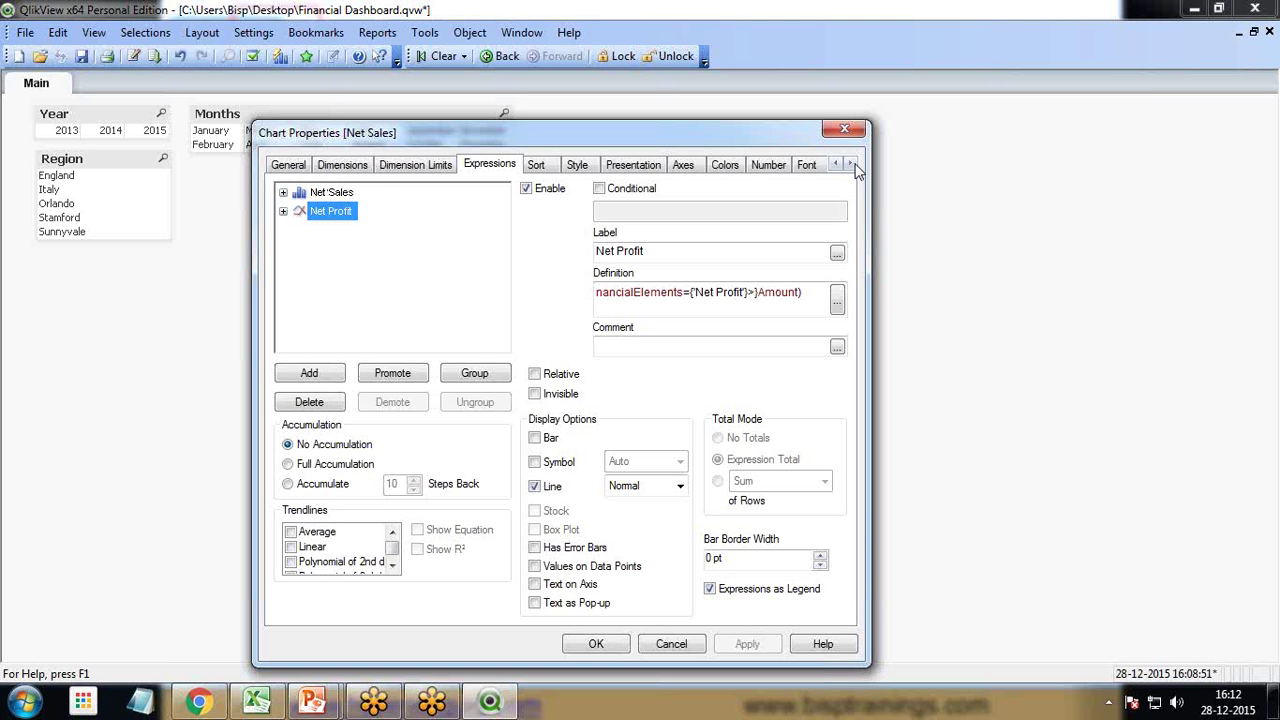
- Set the chart caption's Title Text to 'Income Statement' and apply it
click(850, 163)
click(850, 163)
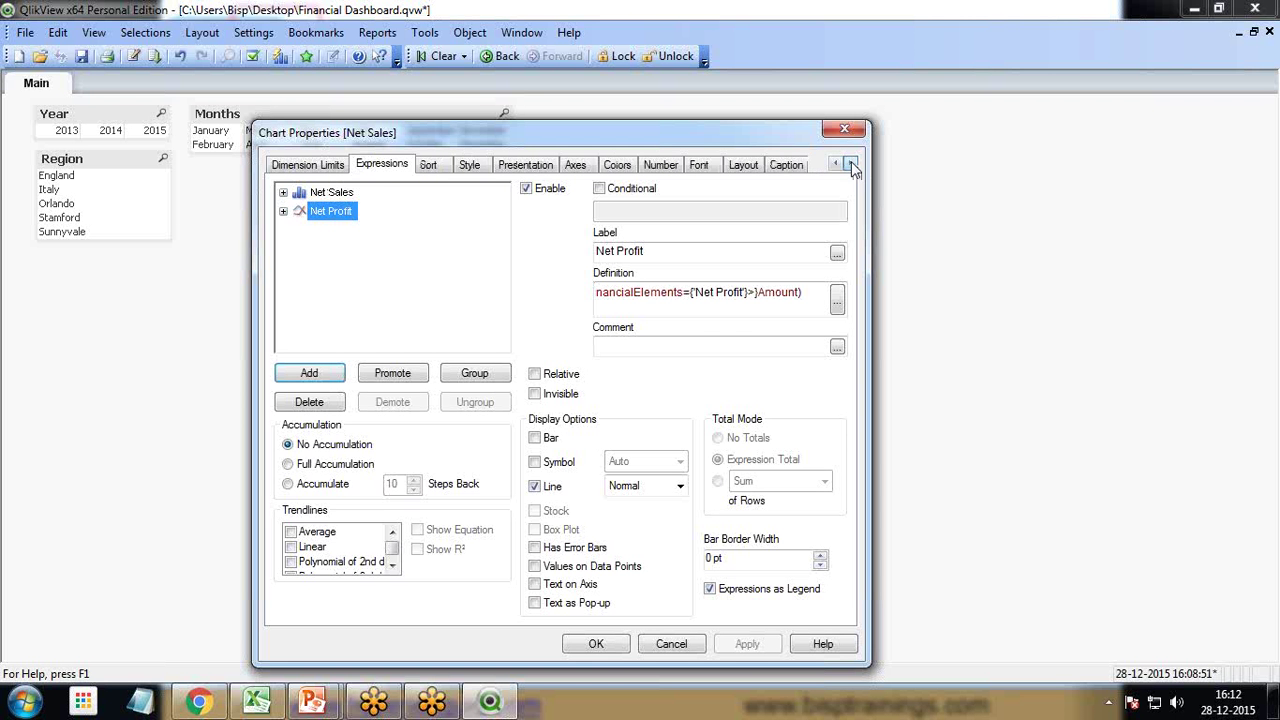
click(787, 163)
click(458, 228)
text(Income)
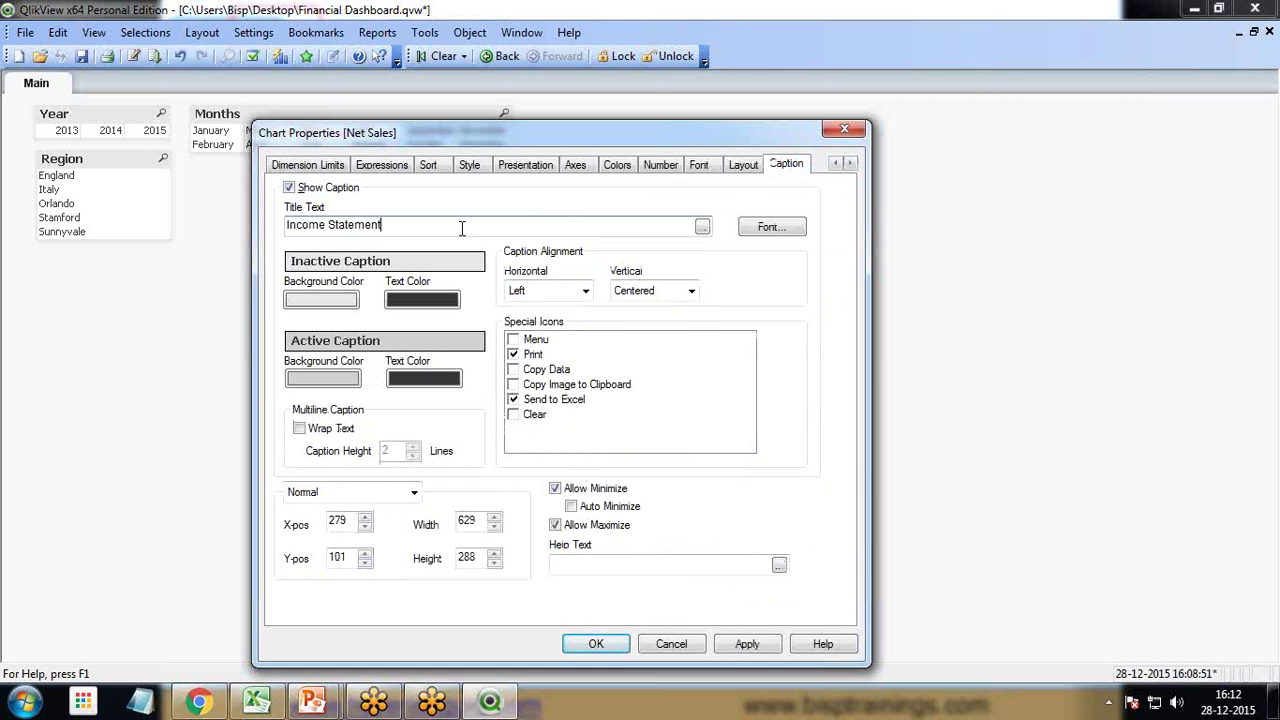
text( Statement)
click(747, 643)
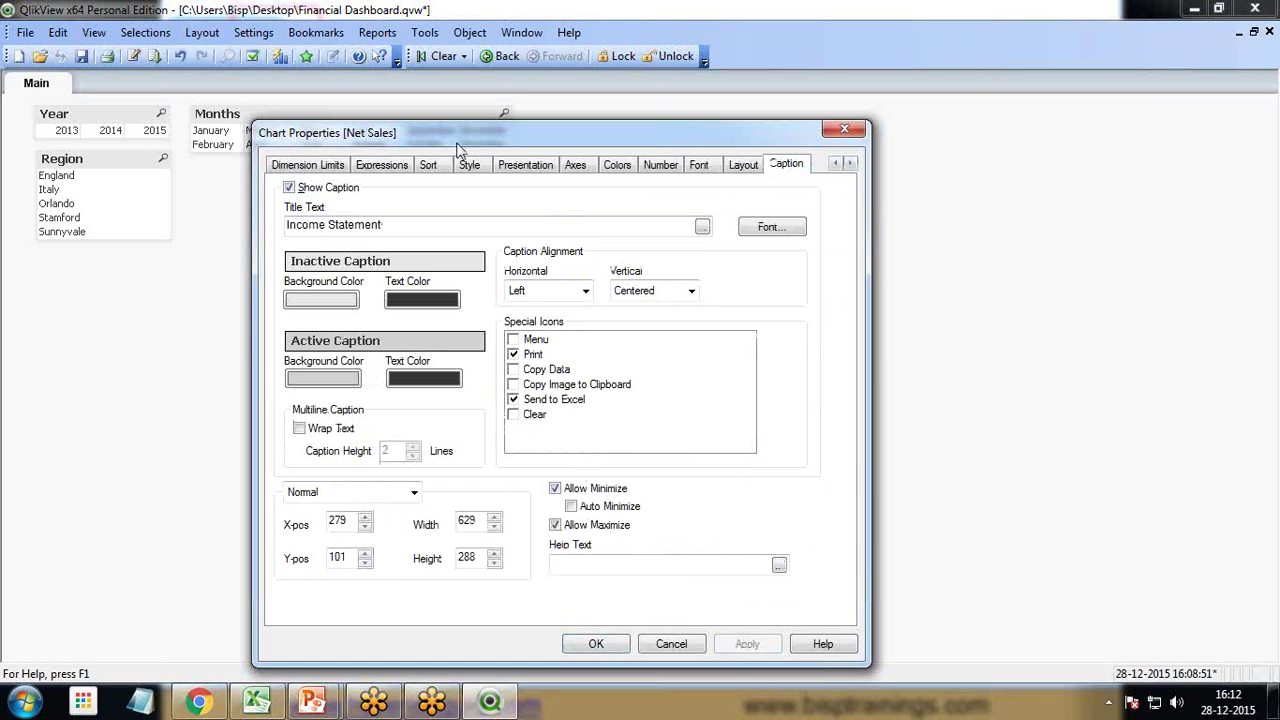
drag(457, 143, 396, 116)
- Give Net Sales and Net Profit Integer number format with pattern #0, then apply
click(584, 162)
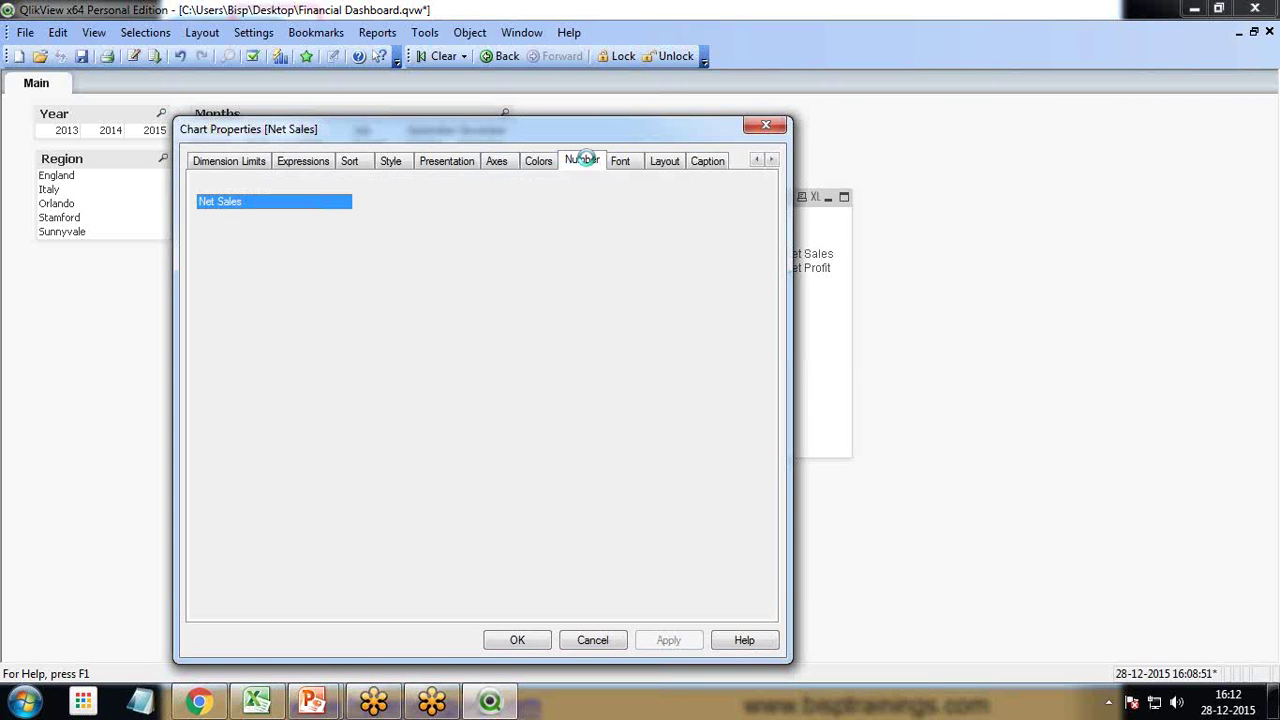
ctrl+click(238, 217)
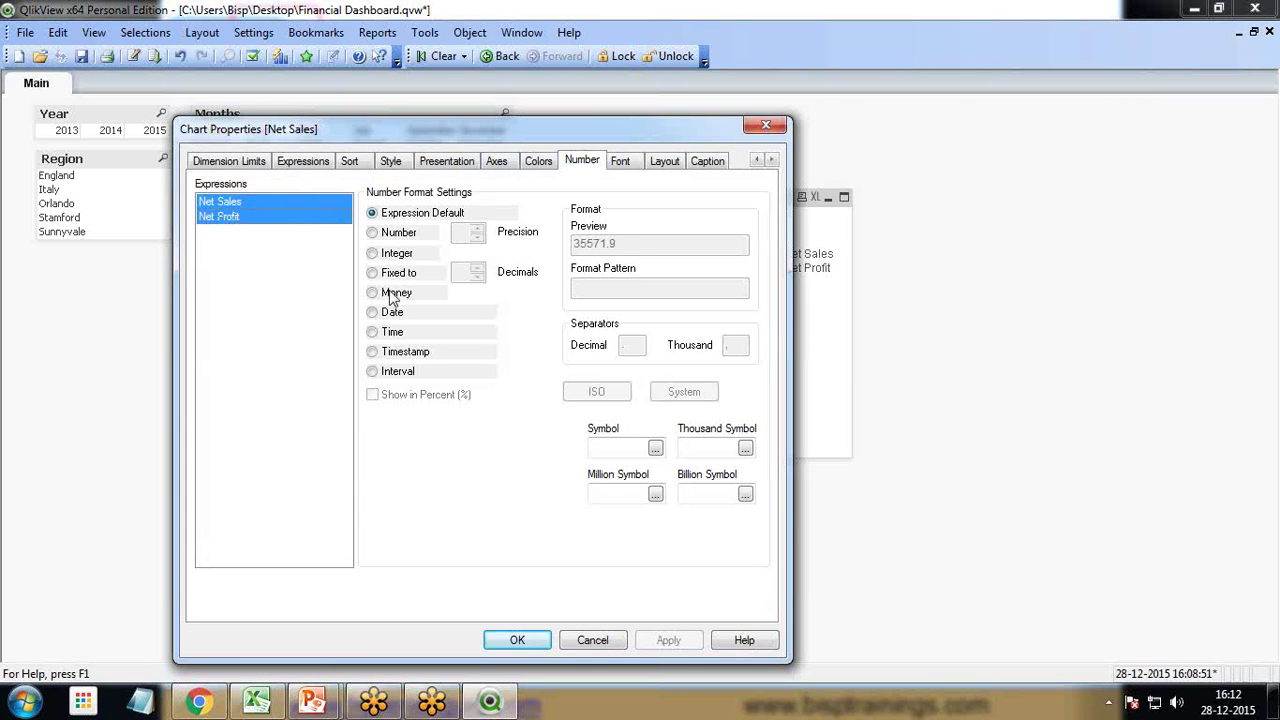
click(373, 256)
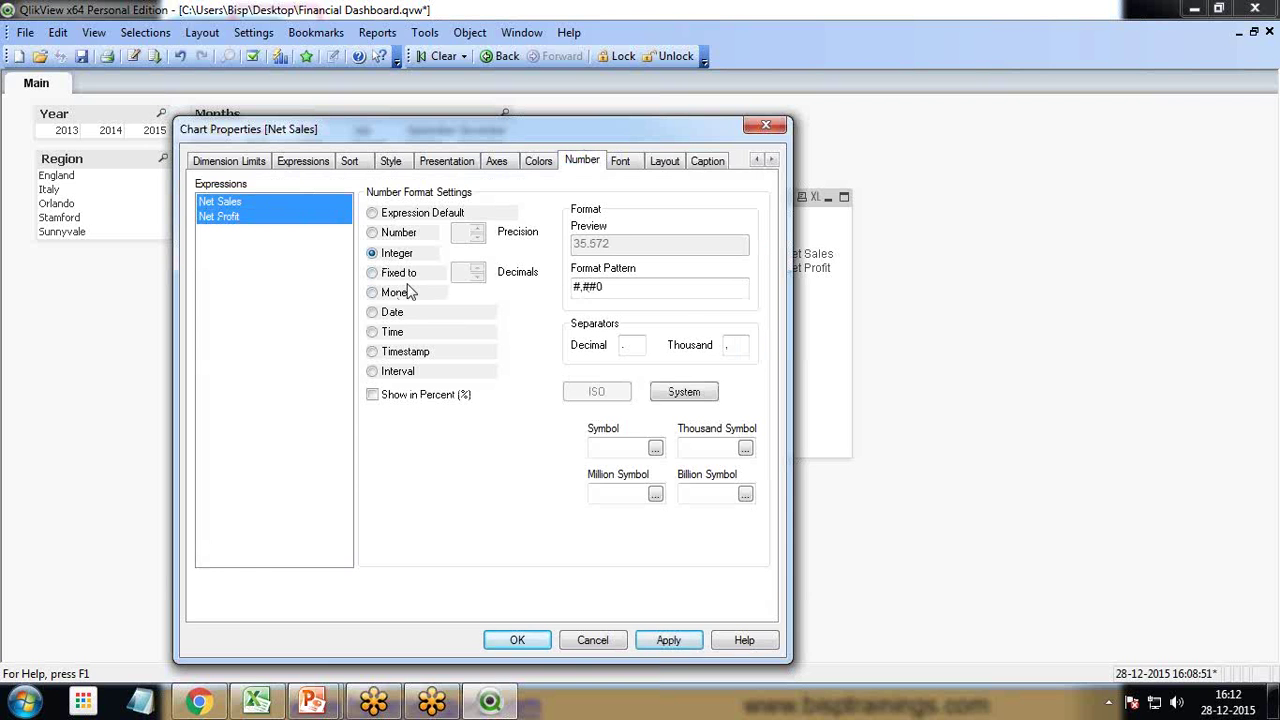
click(581, 284)
key(BackSpace)
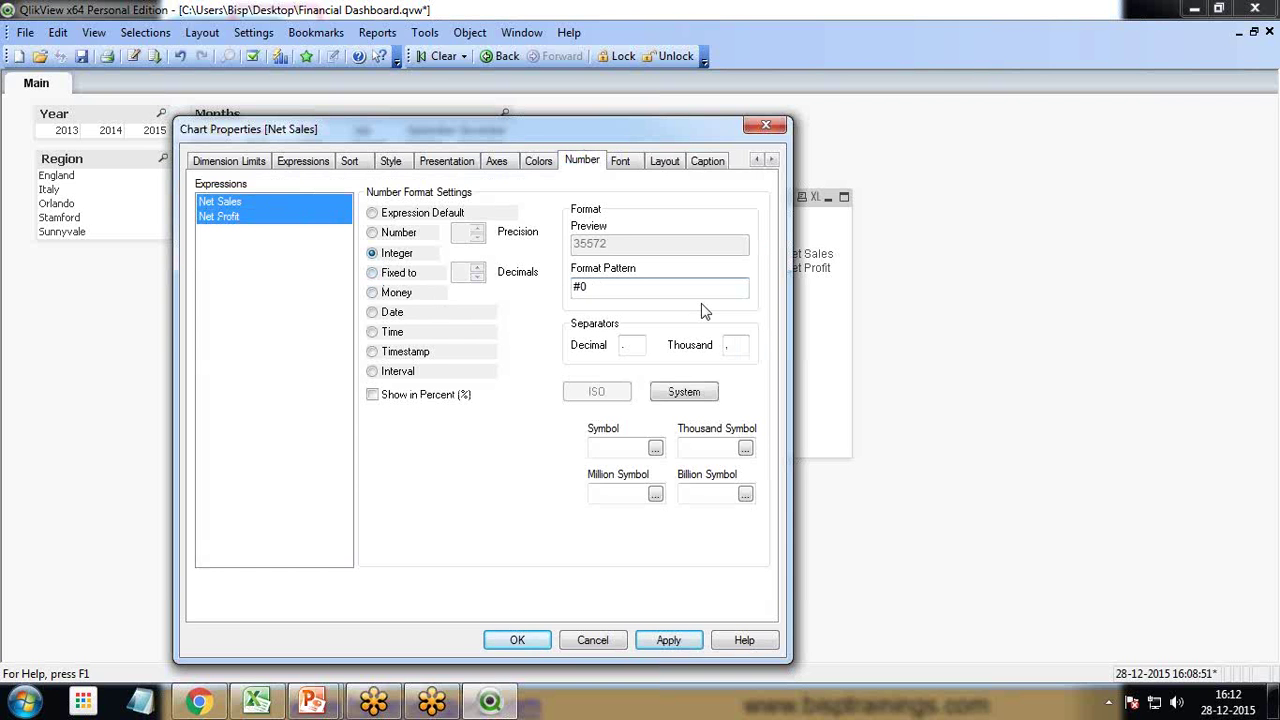
click(670, 640)
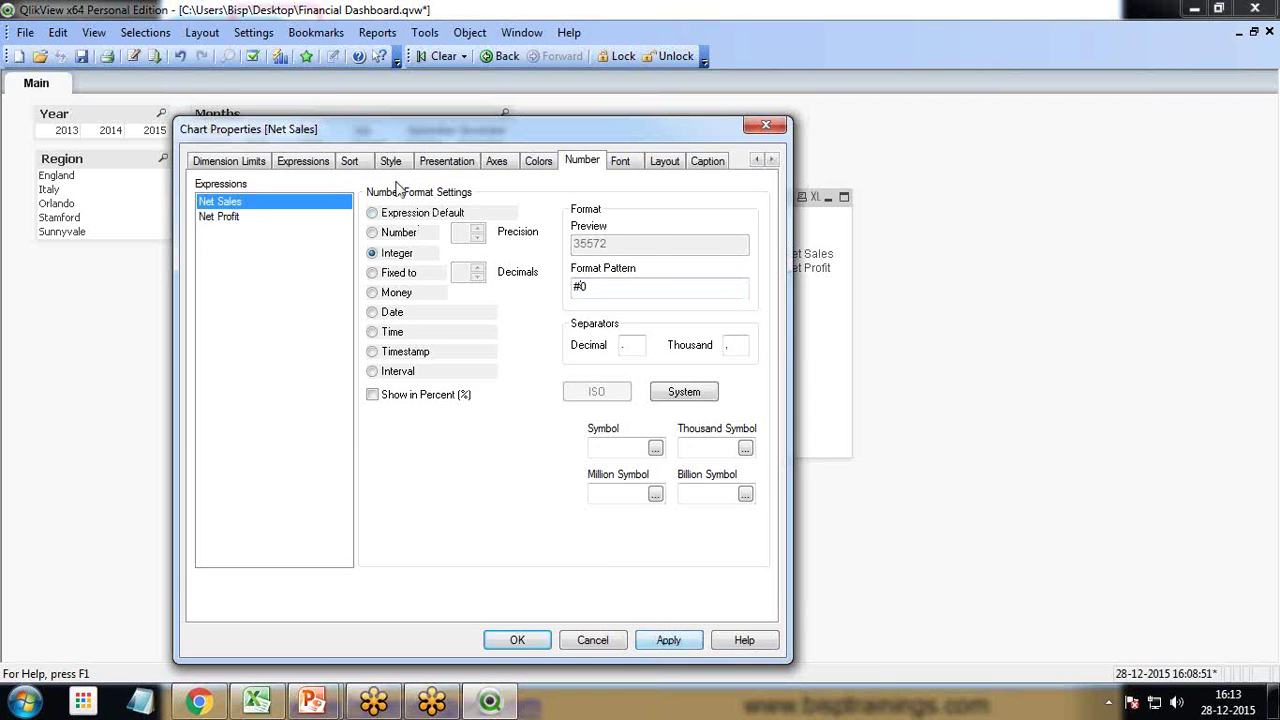
drag(367, 133, 622, 152)
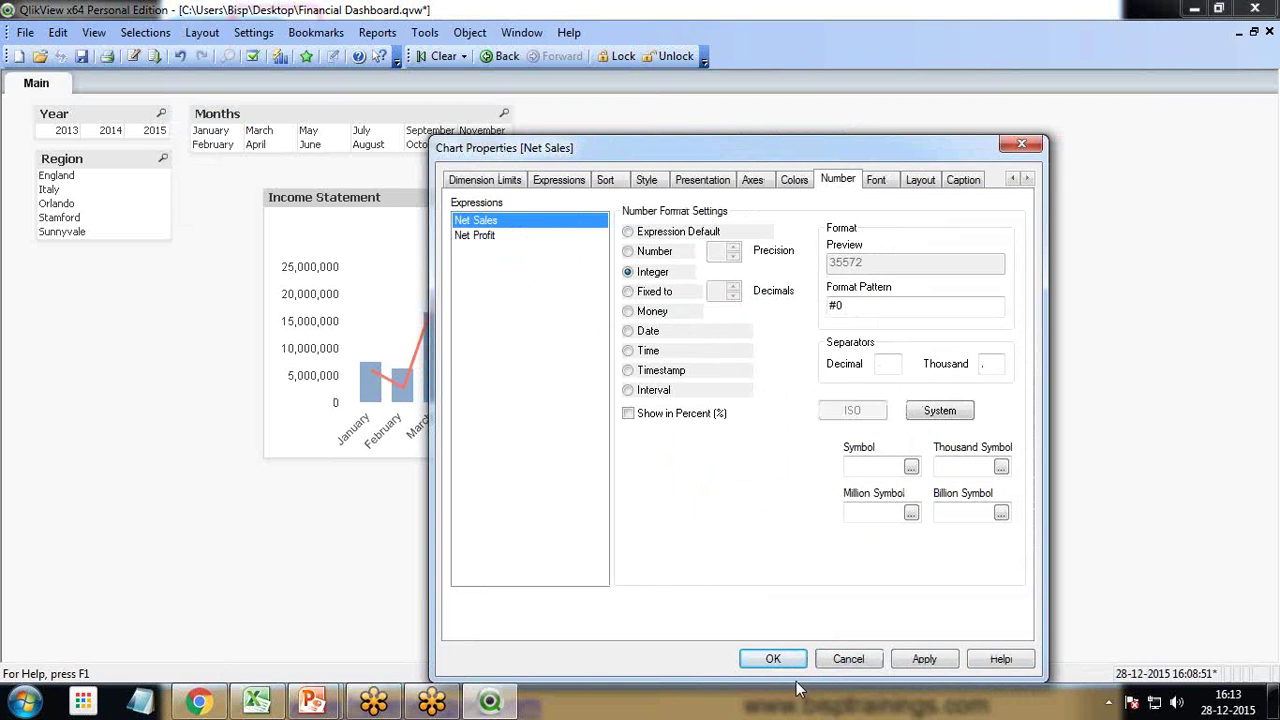
- Look through the Presentation, Axes, Number and Colors pages, ending on the Style settings
click(682, 184)
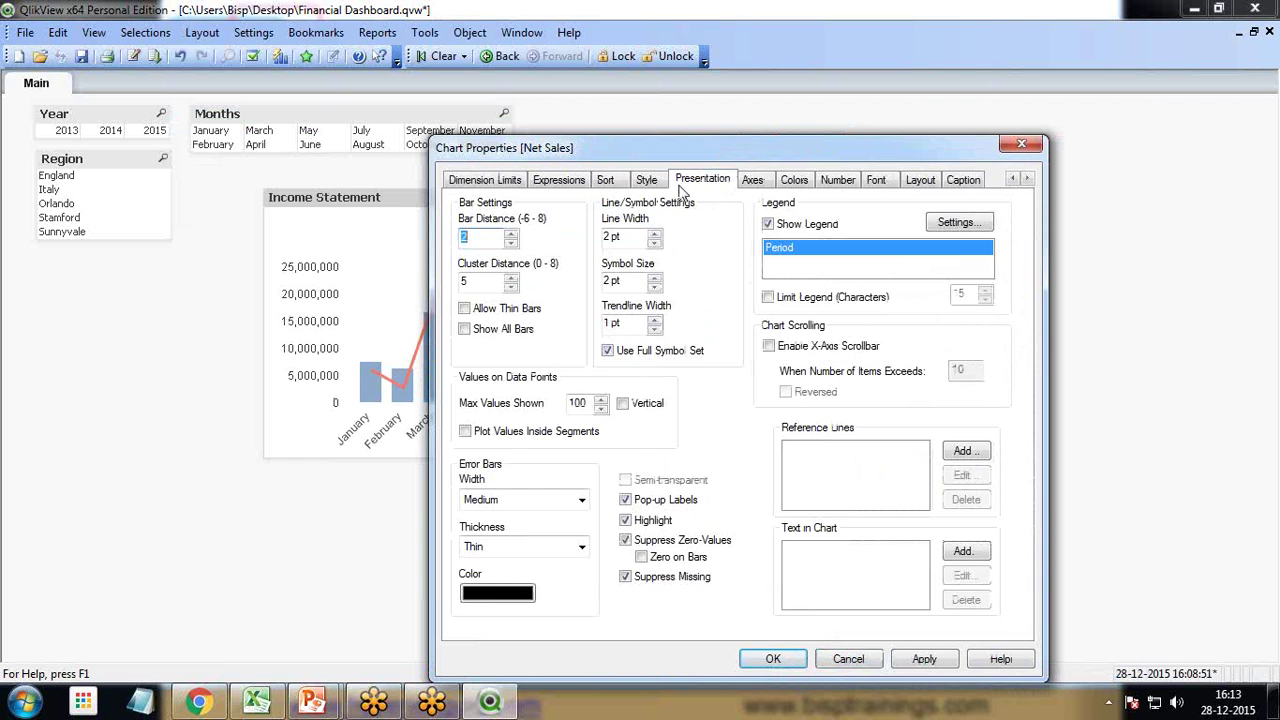
click(760, 188)
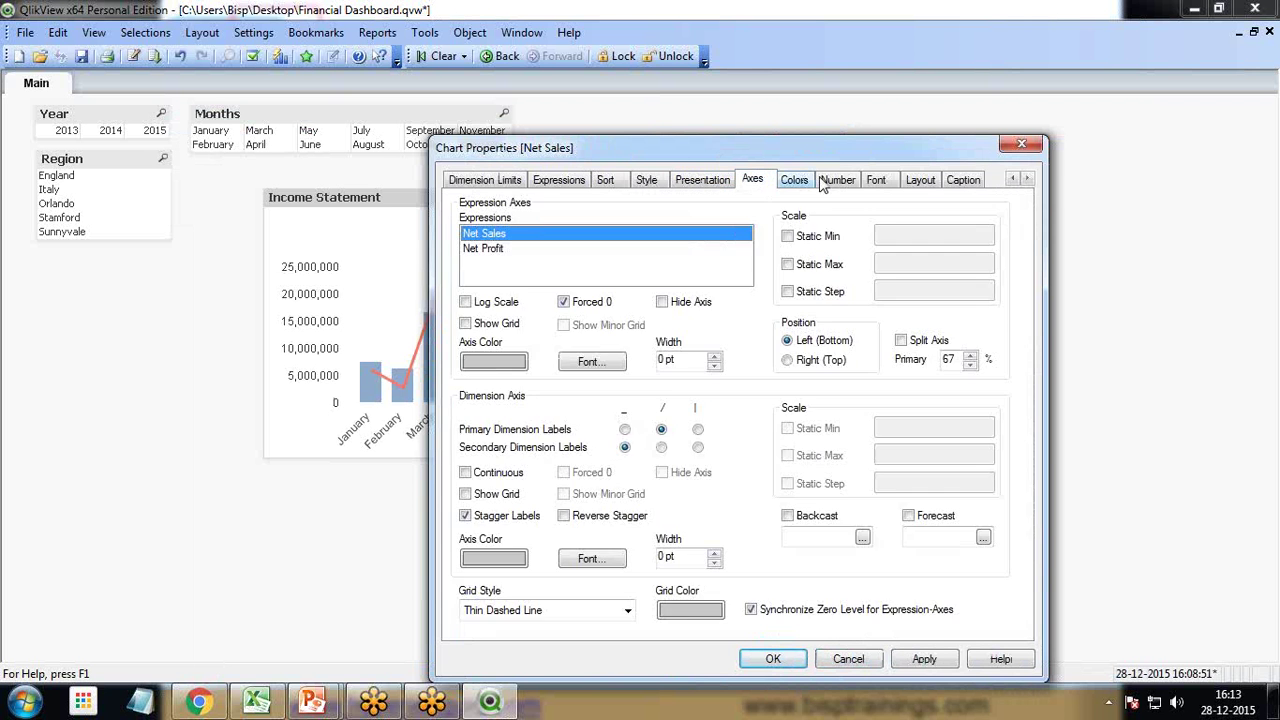
click(825, 184)
click(795, 183)
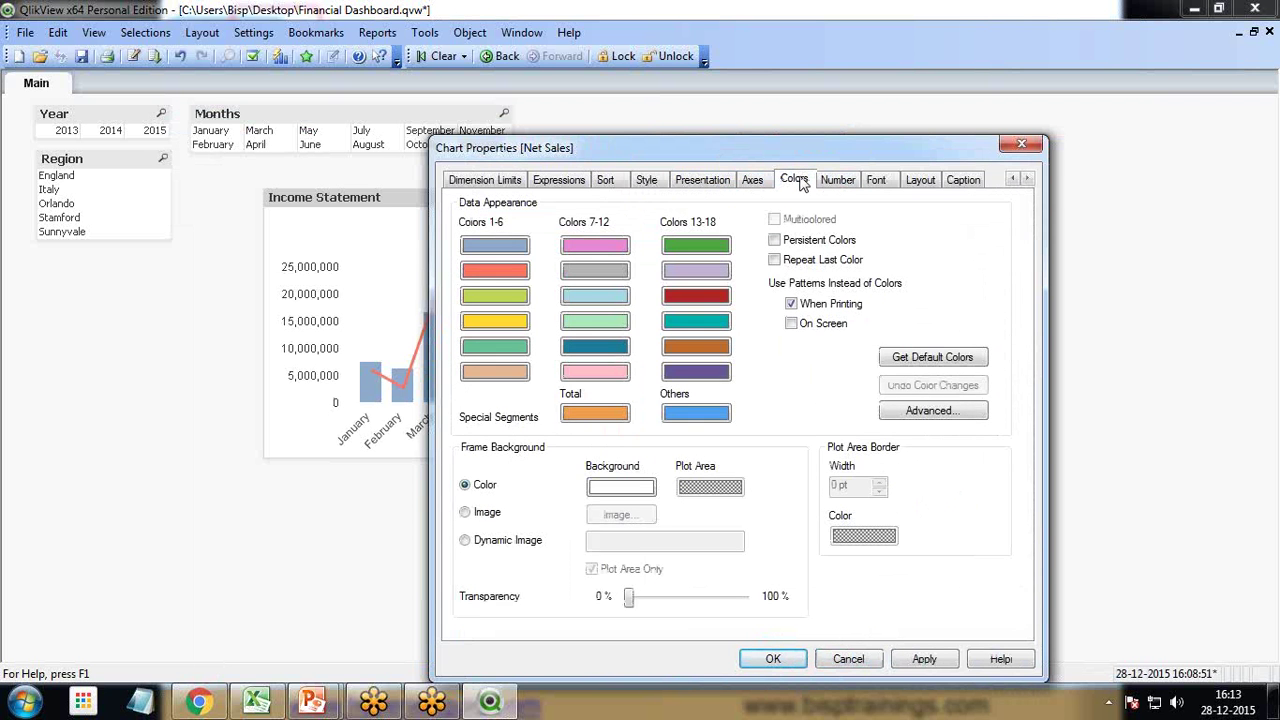
click(702, 180)
click(646, 180)
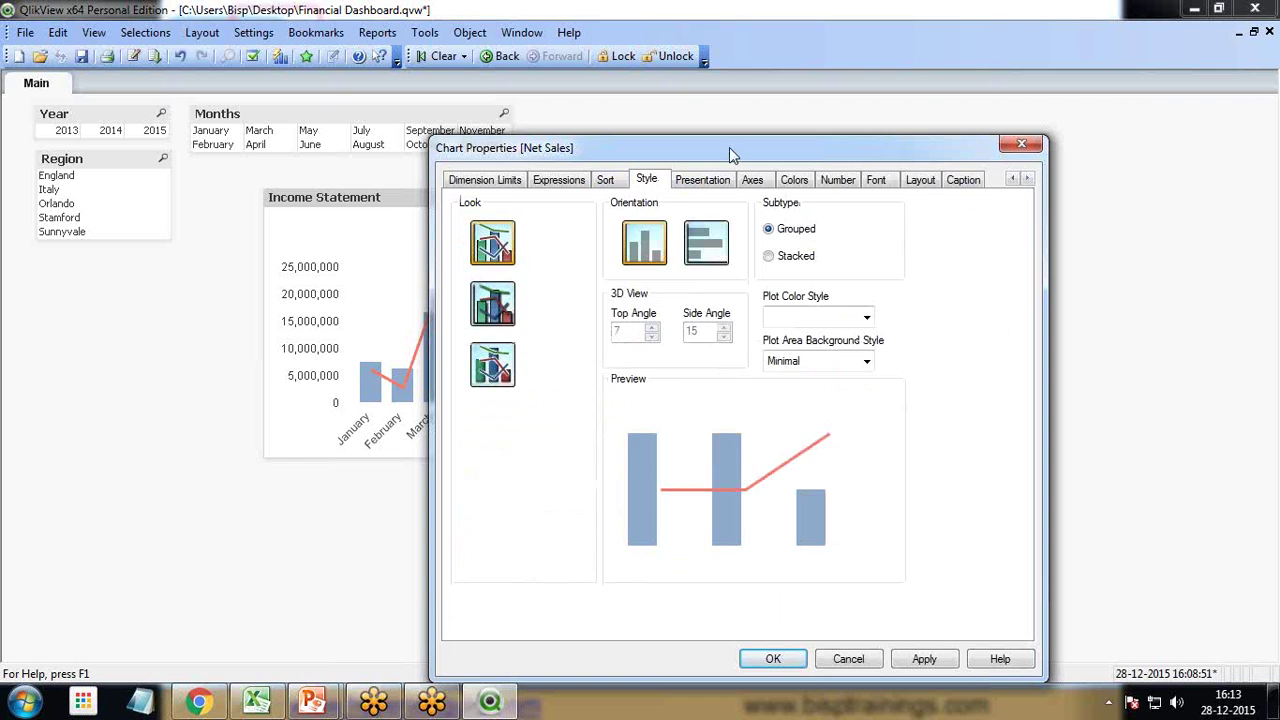
drag(738, 151, 517, 155)
- Compare flat and shaded looks, settling on the shaded third Look option
click(260, 306)
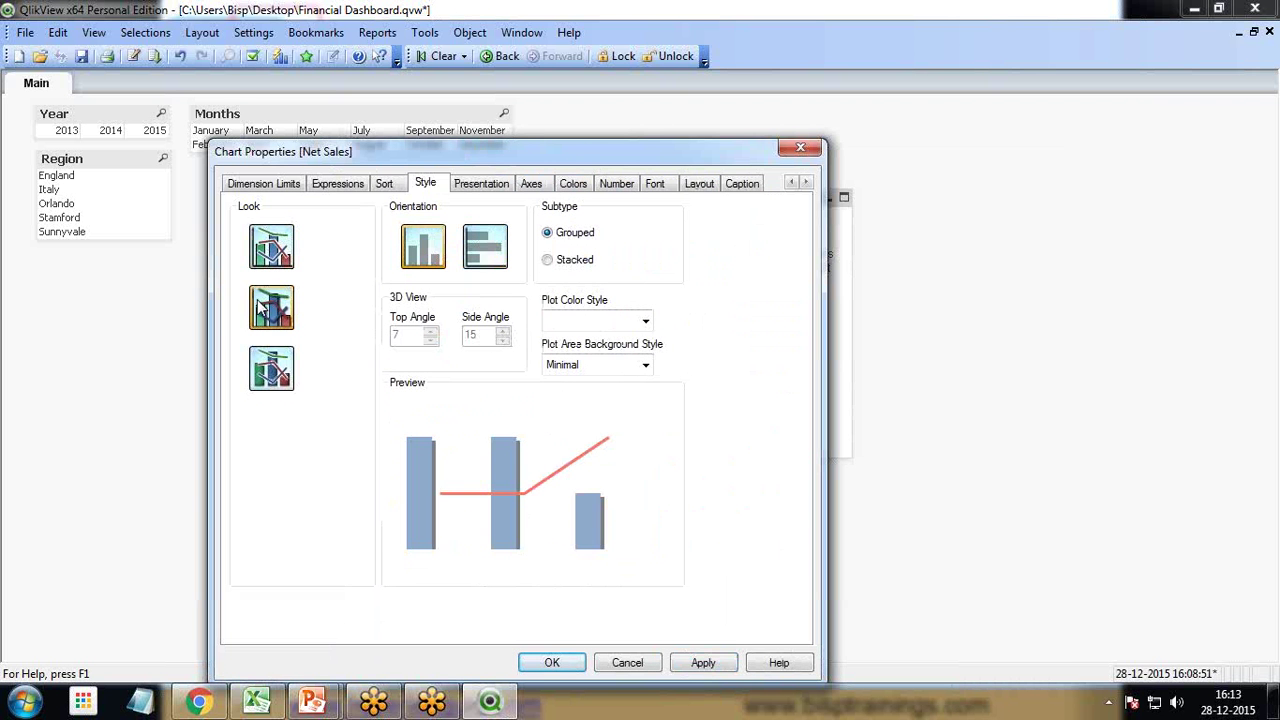
click(280, 390)
click(703, 662)
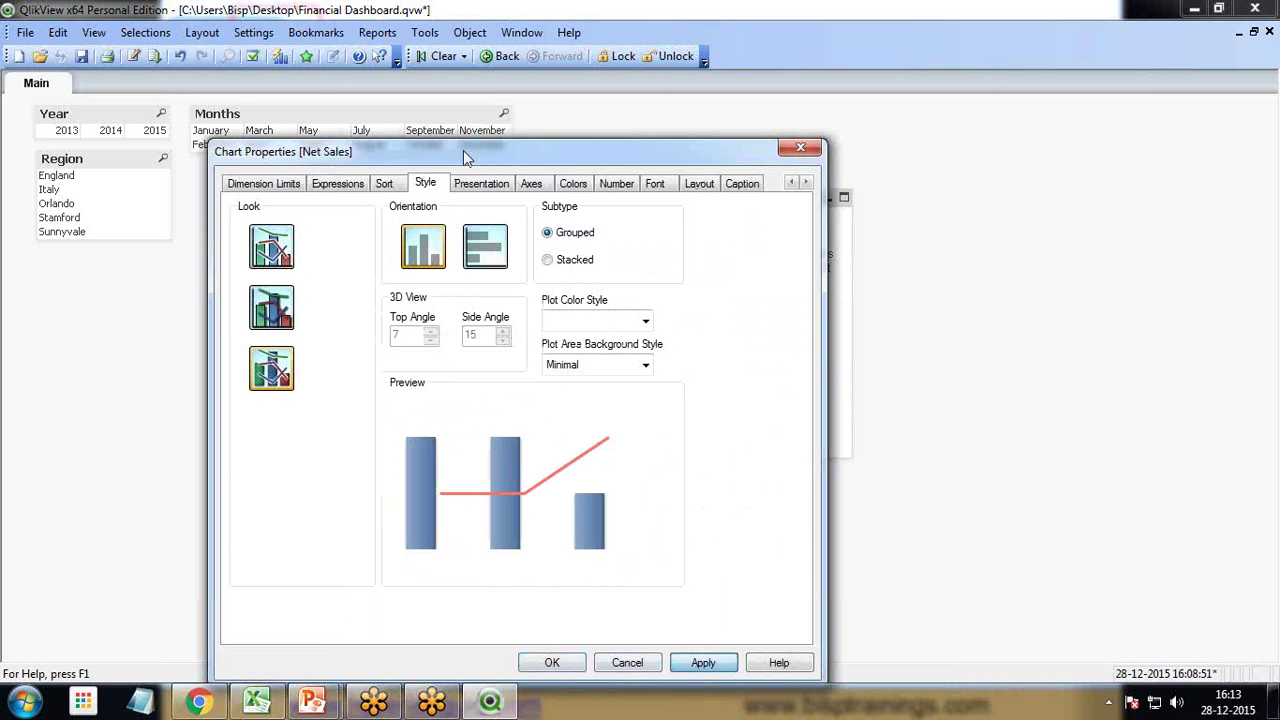
drag(463, 150, 830, 152)
click(638, 250)
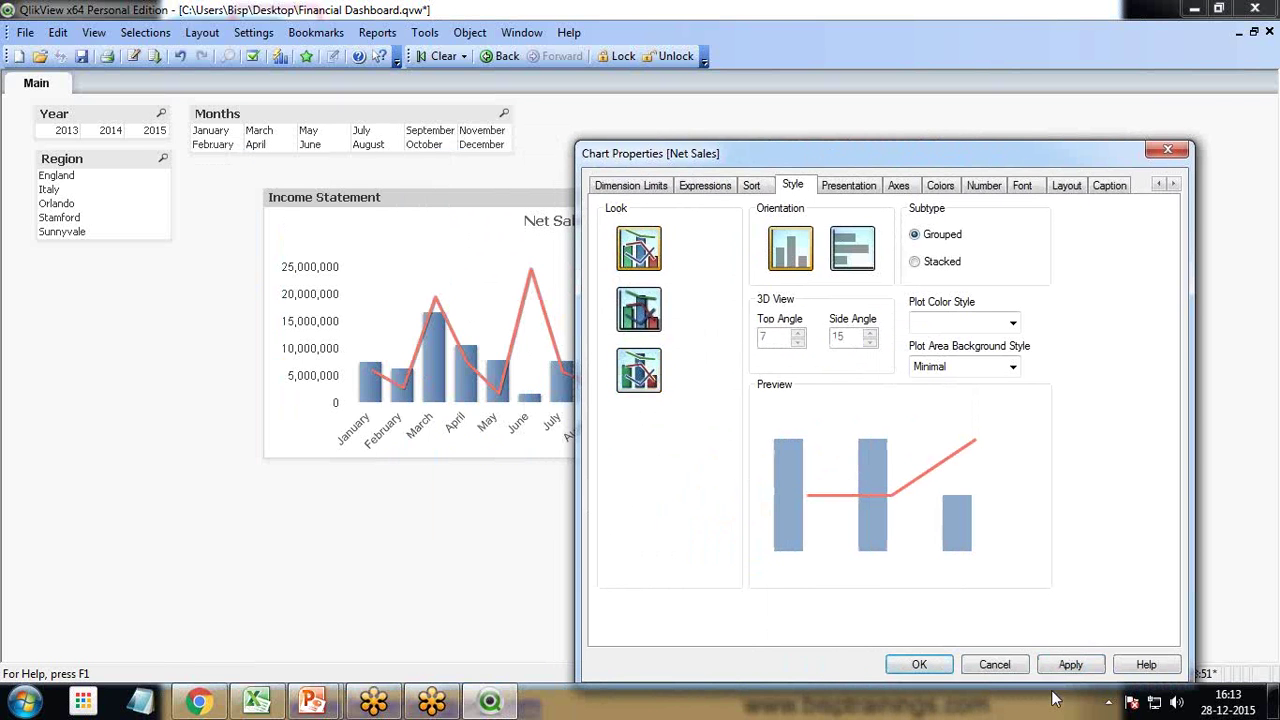
click(1070, 666)
click(632, 378)
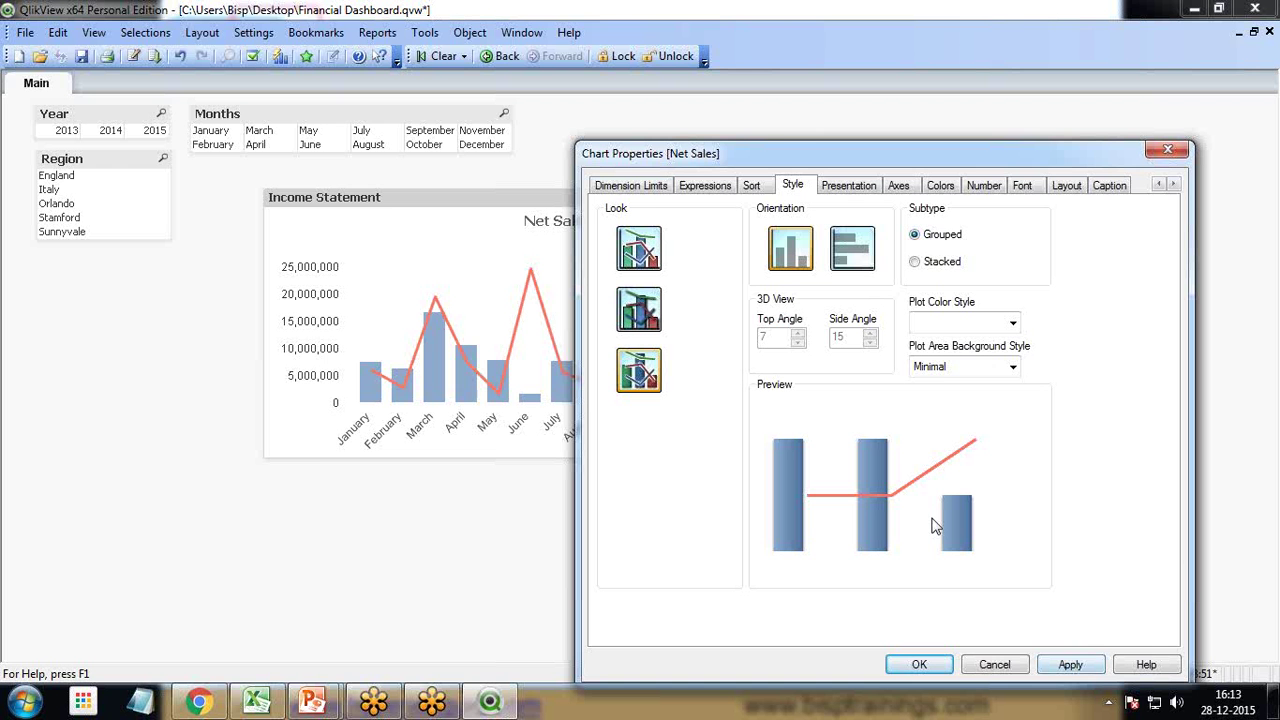
click(1069, 666)
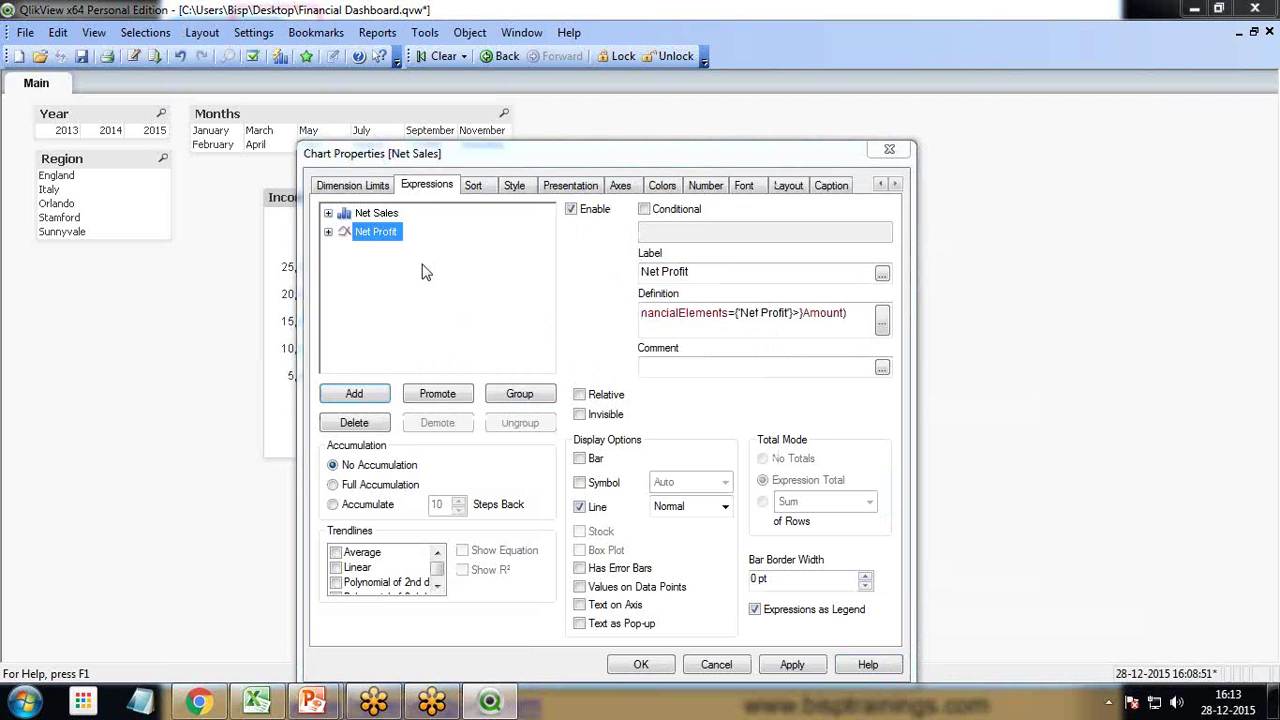
- Start a new chart expression after checking the PowerPoint reference slides
click(364, 393)
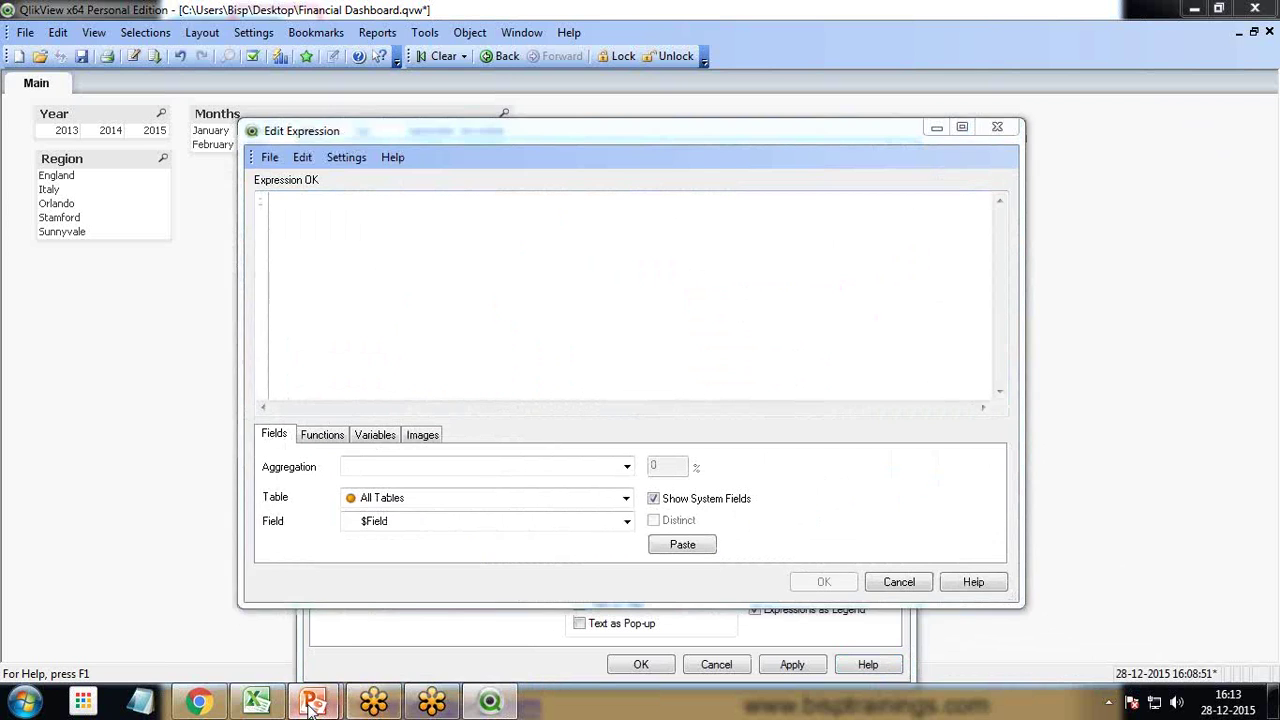
mouse_move(312, 700)
click(388, 635)
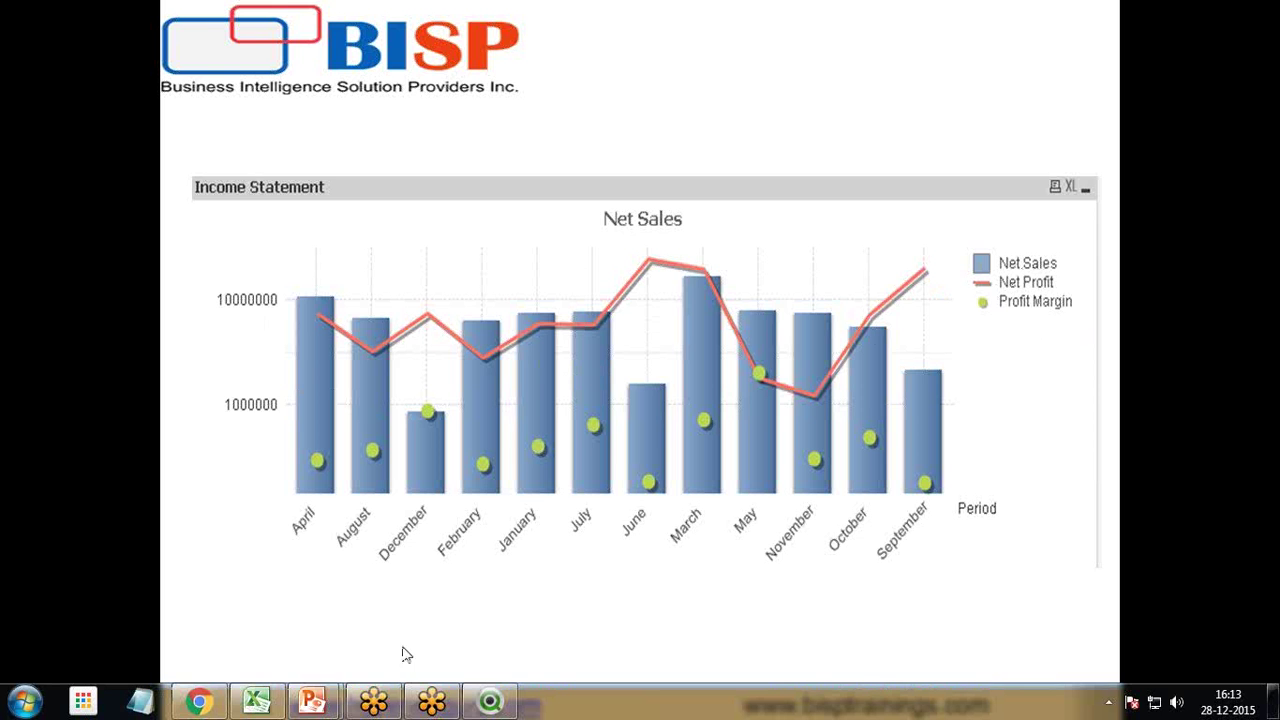
click(490, 700)
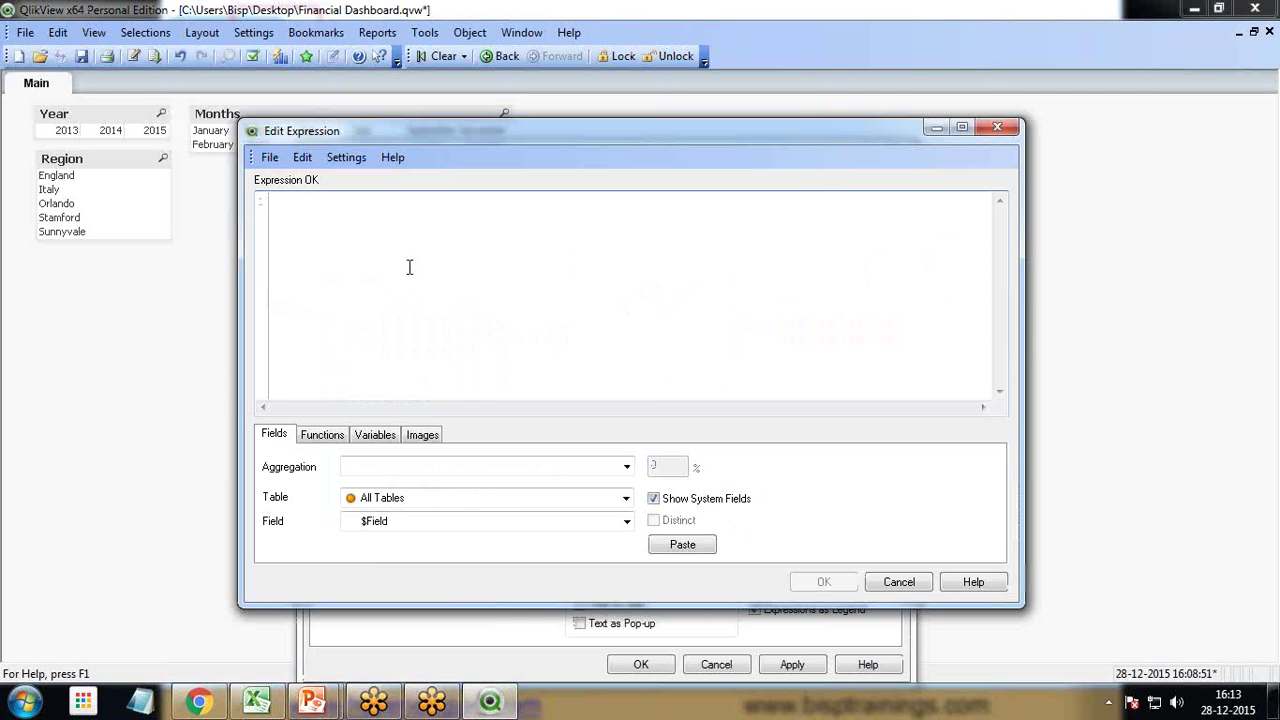
- Enter the expression summing Amount where FinancialElements is 'Profit Margin'
text(Sum({$<FinancialElements={'Net Sales'}>}Amount))
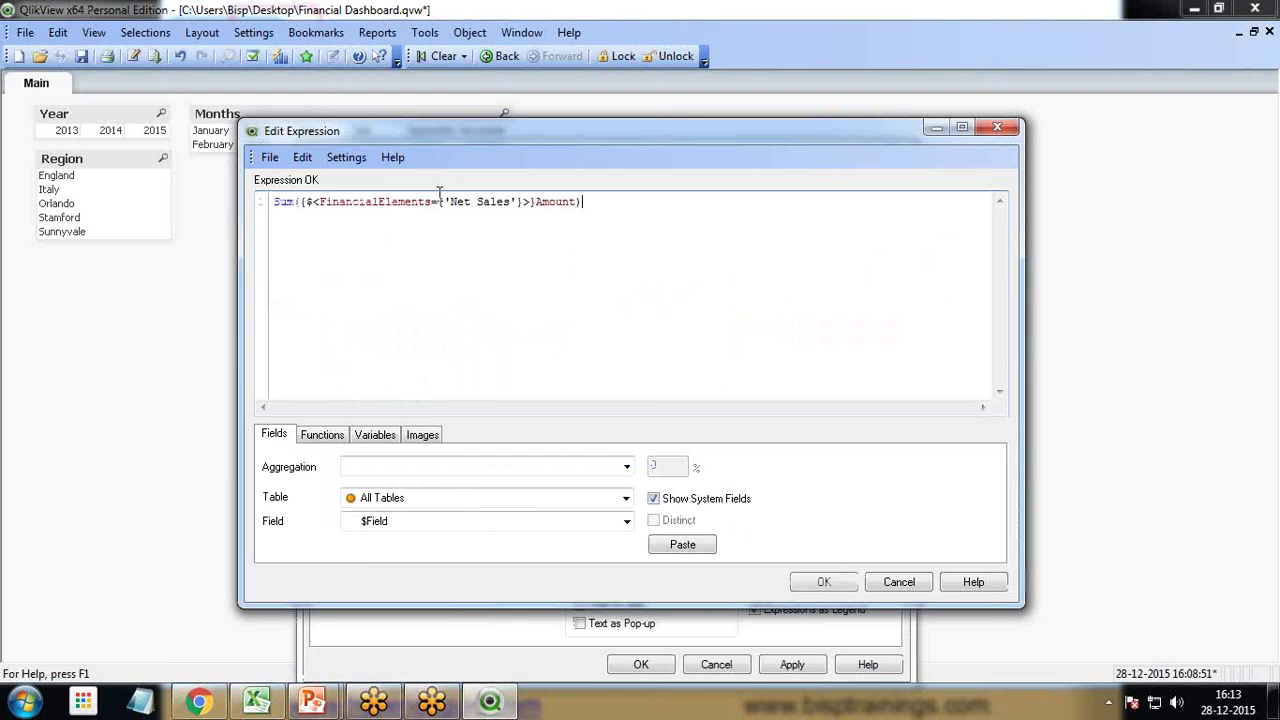
key(BackSpace)
key(BackSpace)
key(BackSpace)
key(BackSpace)
key(BackSpace)
key(BackSpace)
key(BackSpace)
key(BackSpace)
key(BackSpace)
text(Profit Margin)
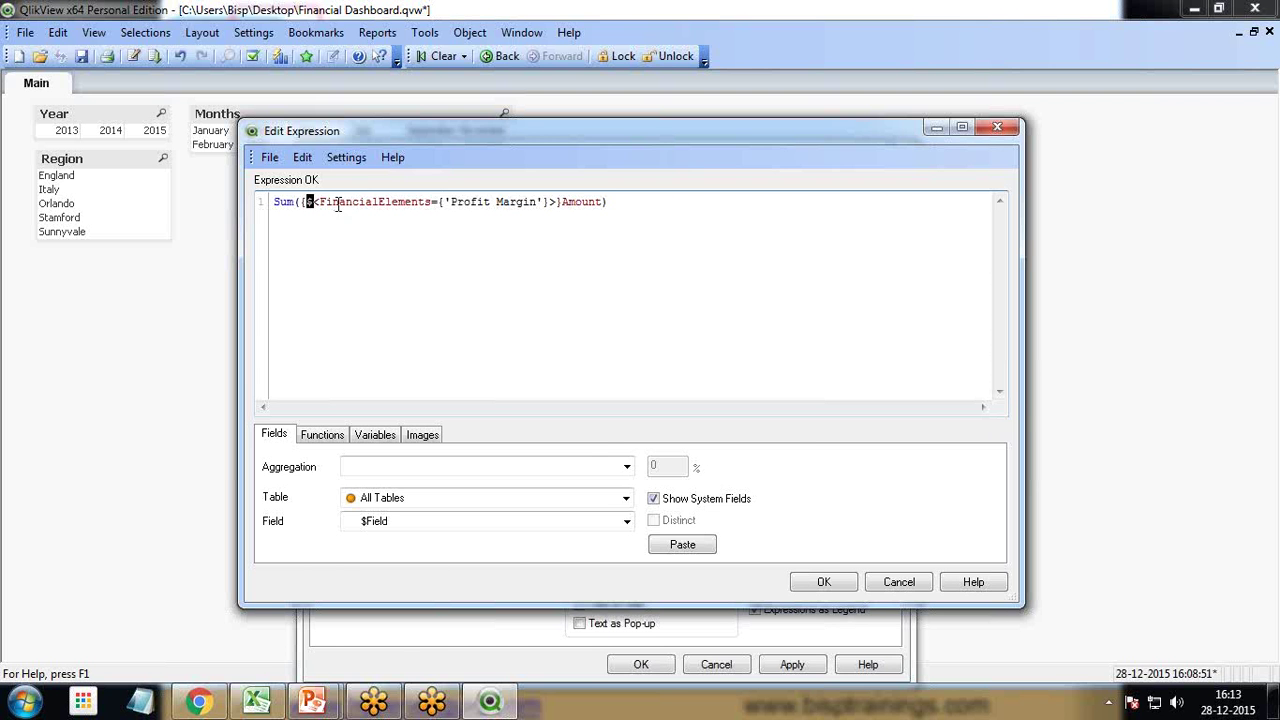
drag(338, 204, 562, 204)
click(832, 580)
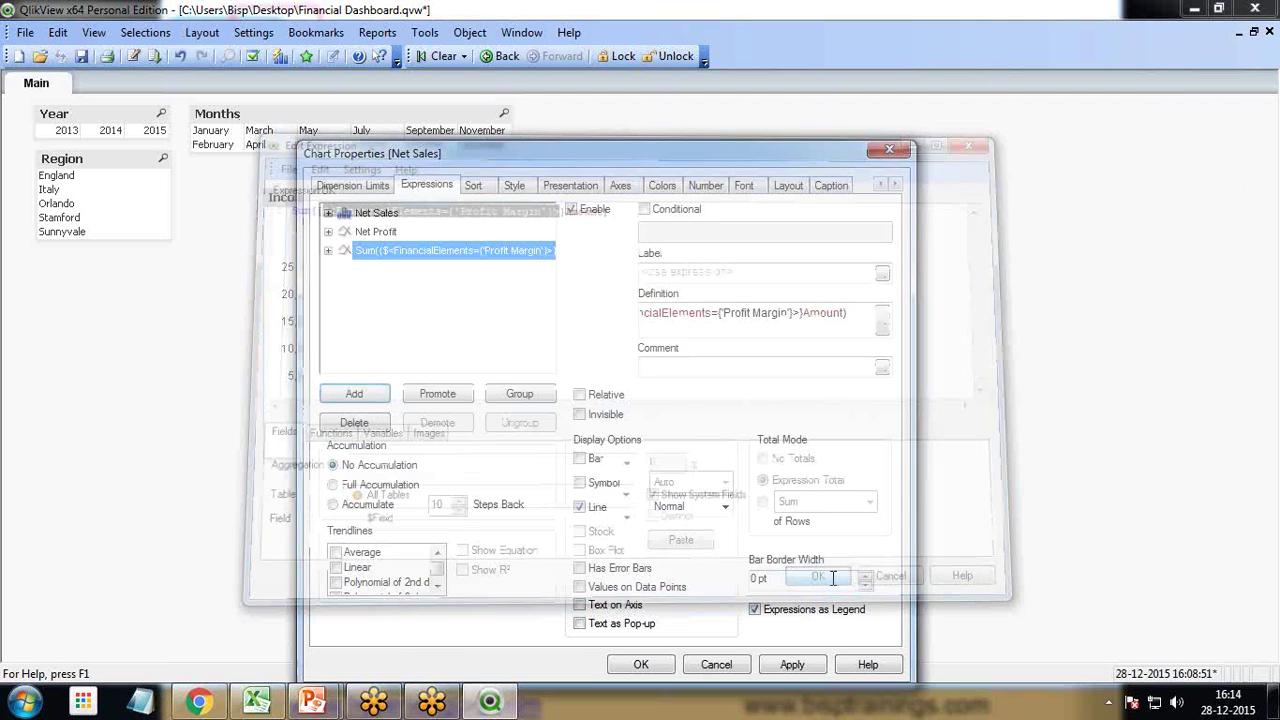
- Label the new expression 'Profit Margin' and apply it
key(Tab)
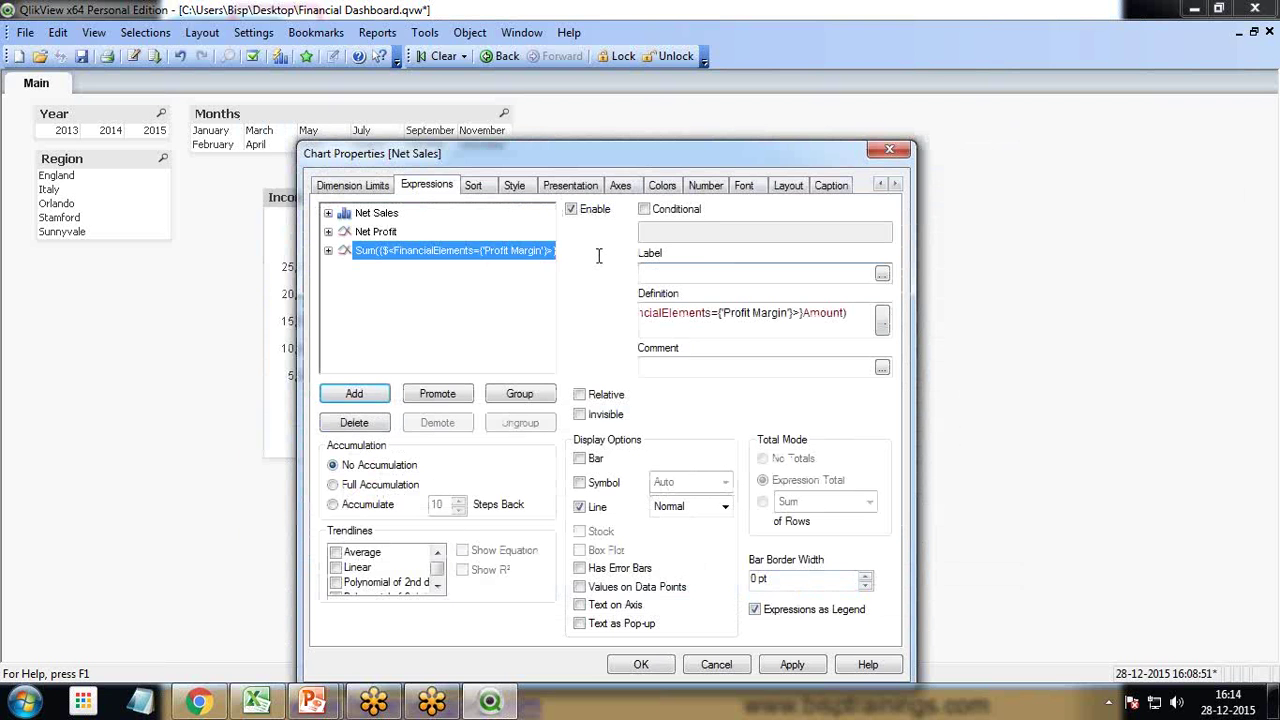
text(Profit MArgin)
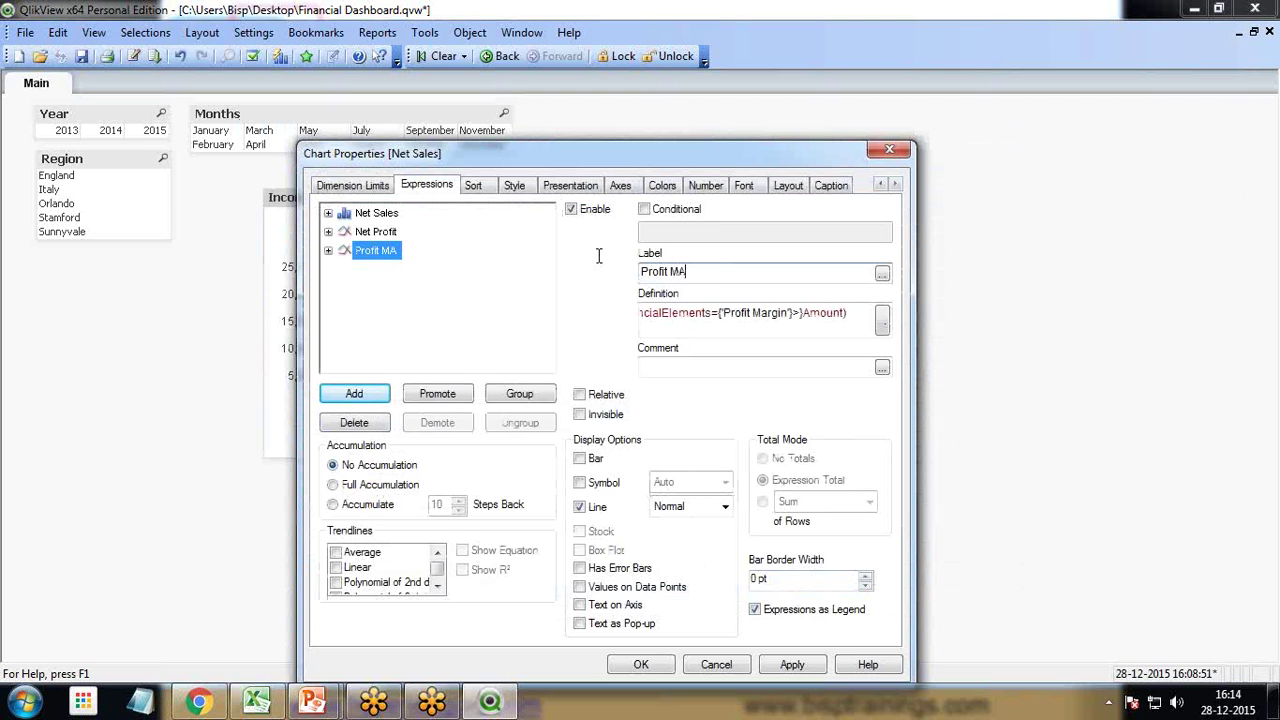
key(BackSpace)
key(BackSpace)
key(BackSpace)
key(BackSpace)
key(BackSpace)
text(argin)
click(790, 664)
drag(508, 161, 561, 132)
- Reopen the chart properties and select the Profit Margin expression
click(683, 622)
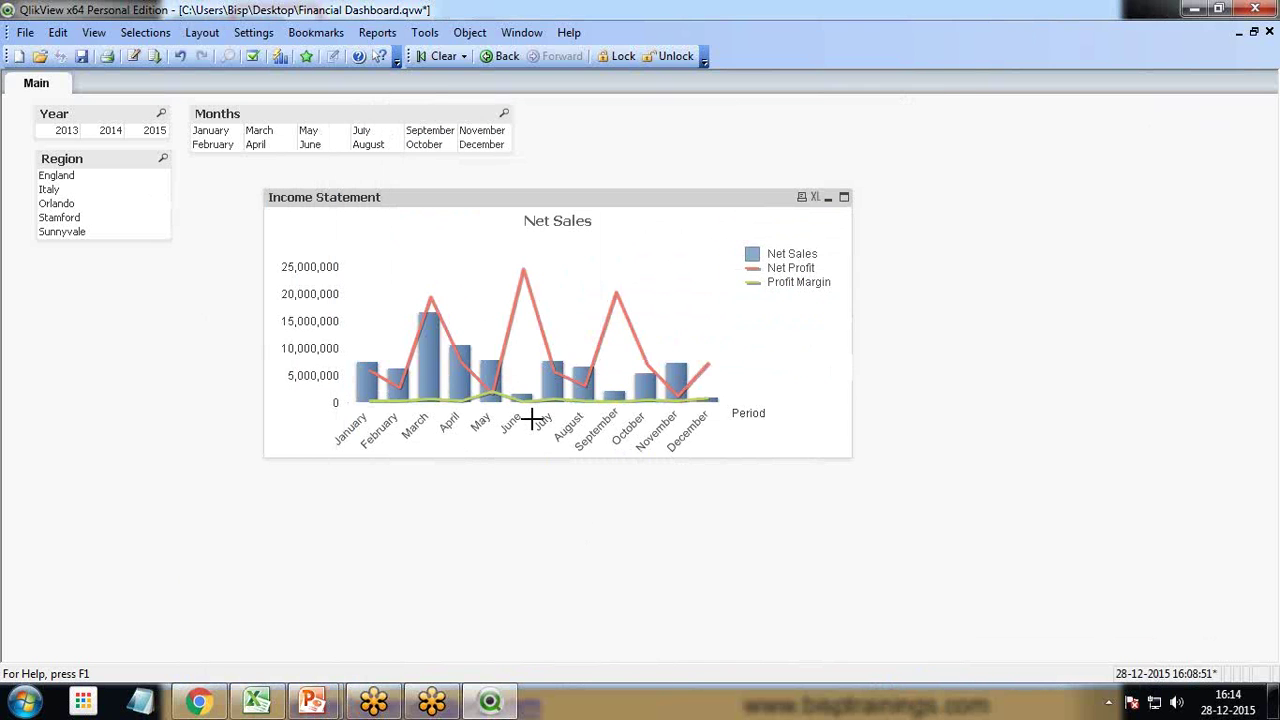
right_click(440, 208)
click(470, 217)
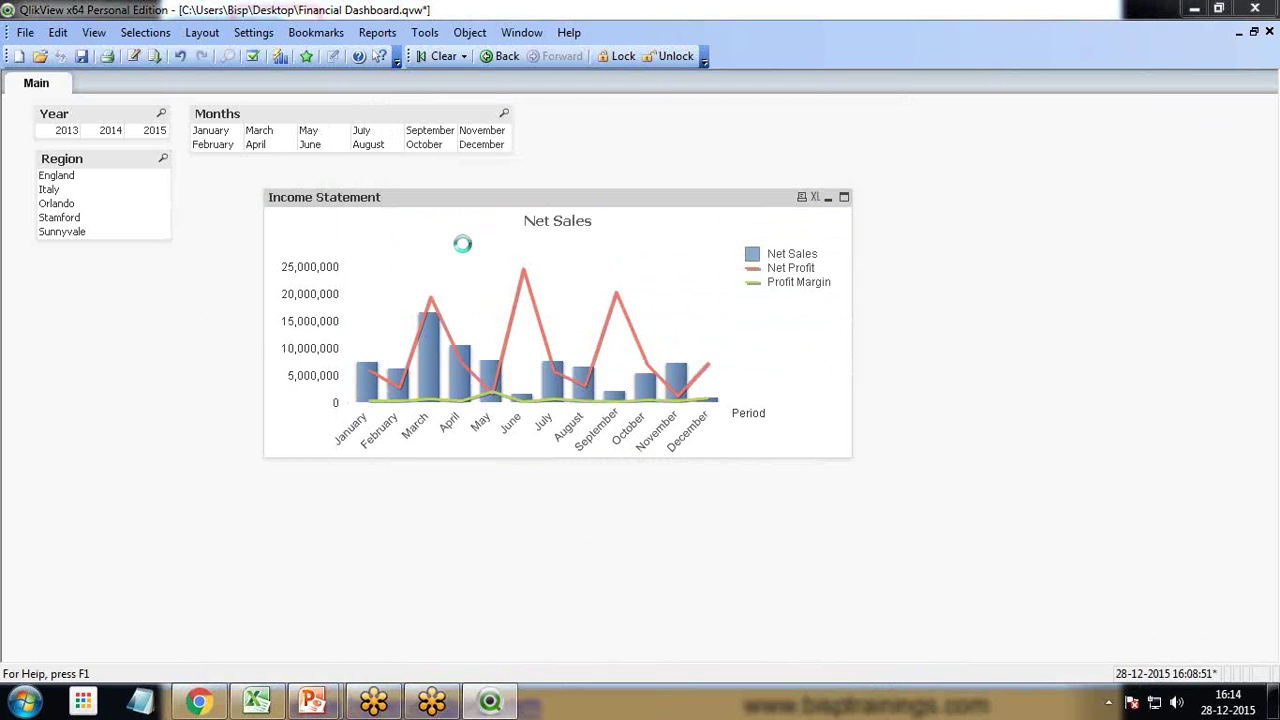
click(410, 178)
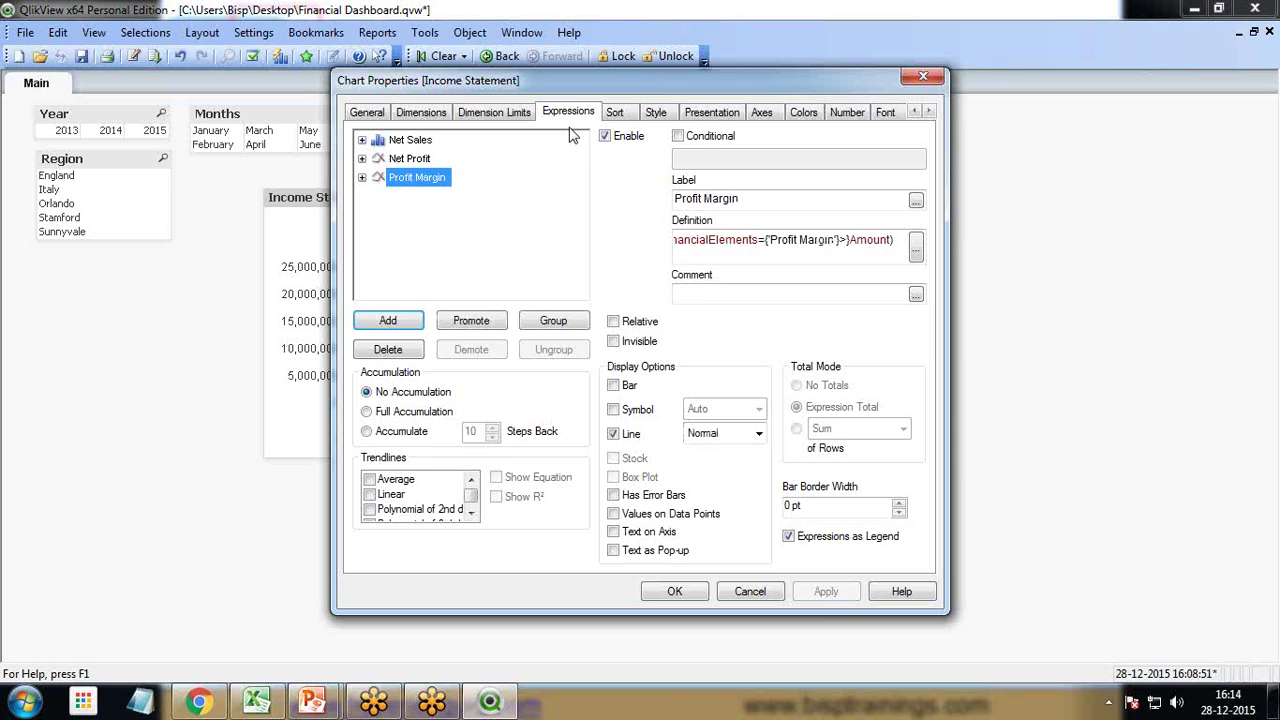
click(714, 113)
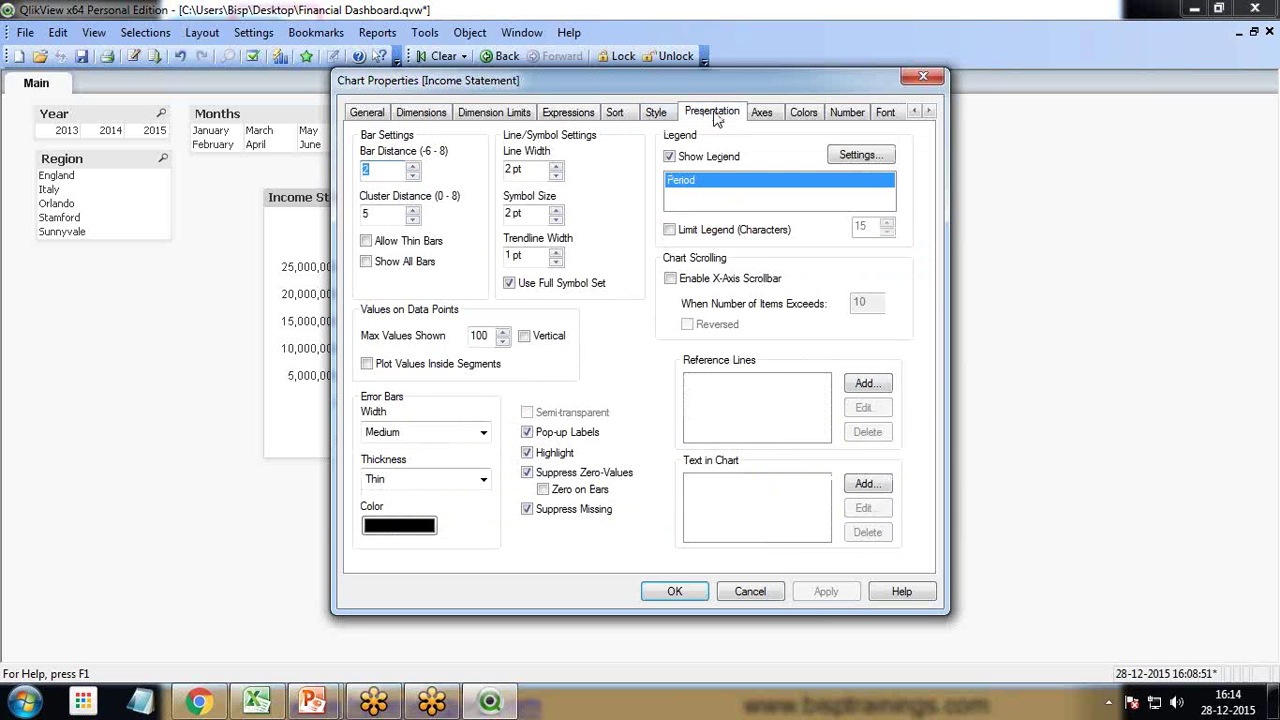
click(570, 114)
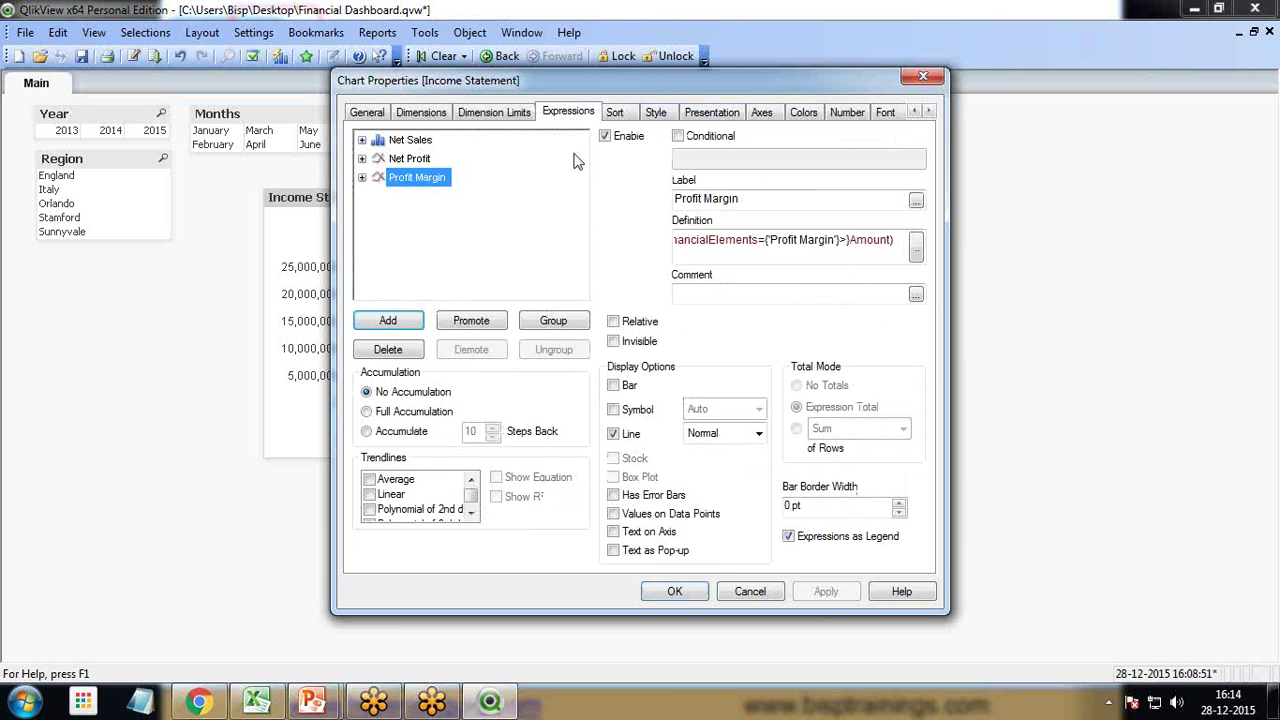
- Display Profit Margin as Dots symbols instead of a line and apply
click(614, 435)
click(613, 409)
click(735, 412)
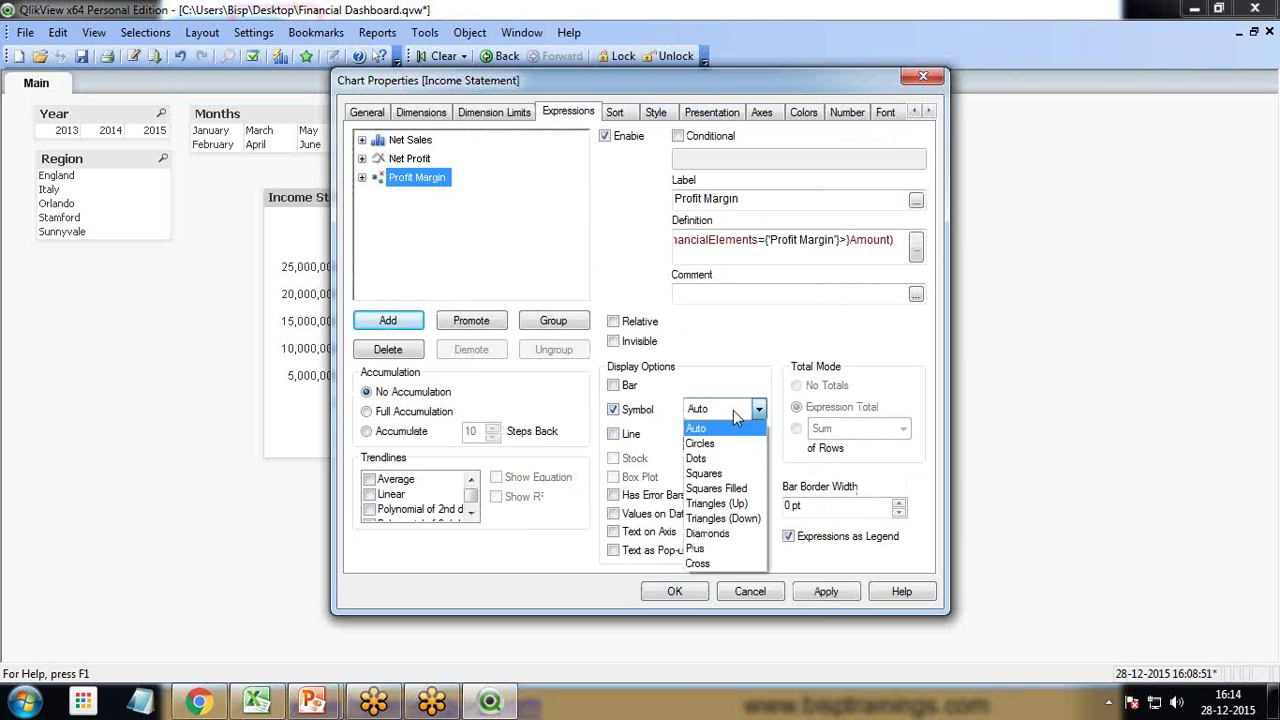
click(718, 458)
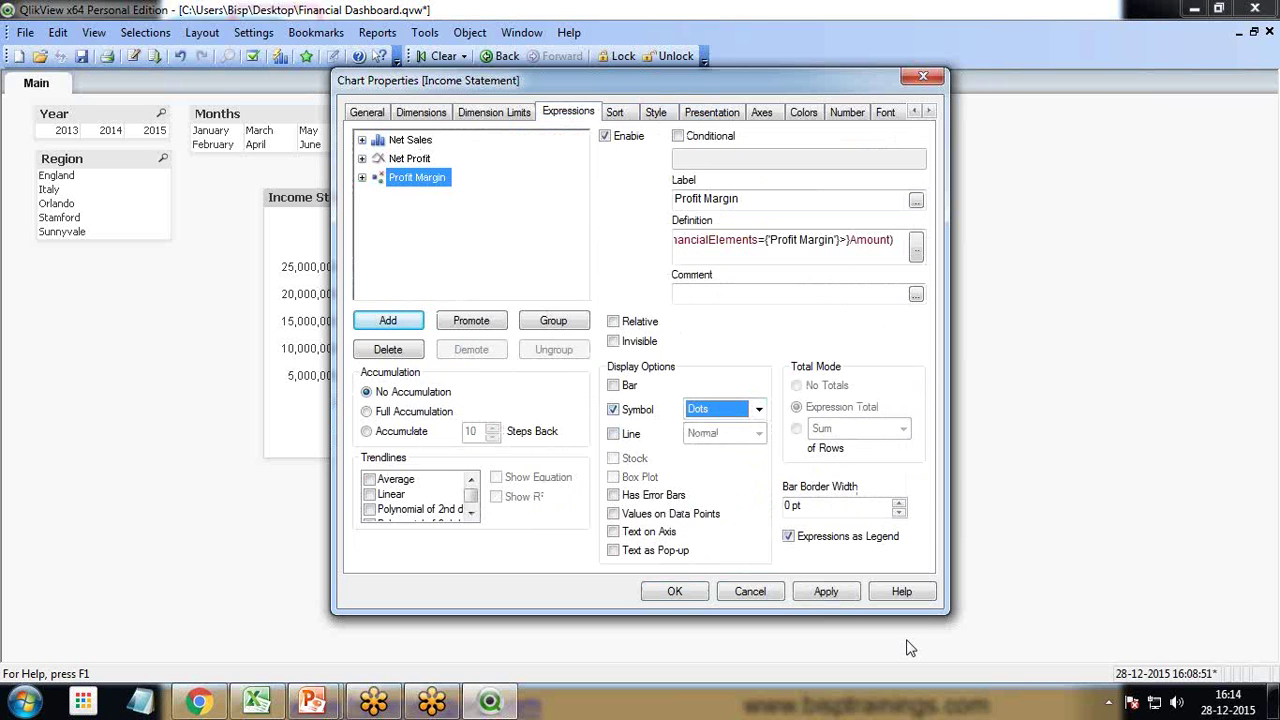
click(826, 591)
- Raise the Symbol Size to 4 pt in the Presentation settings
click(660, 115)
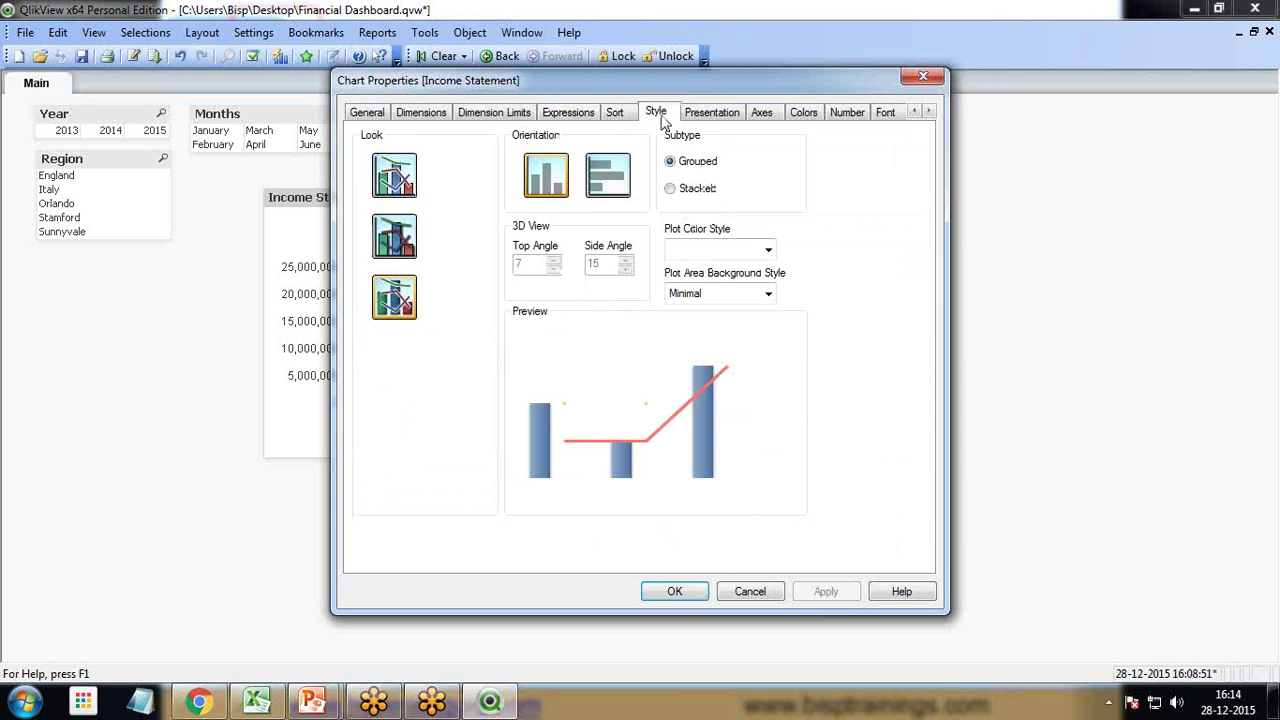
click(714, 114)
click(557, 208)
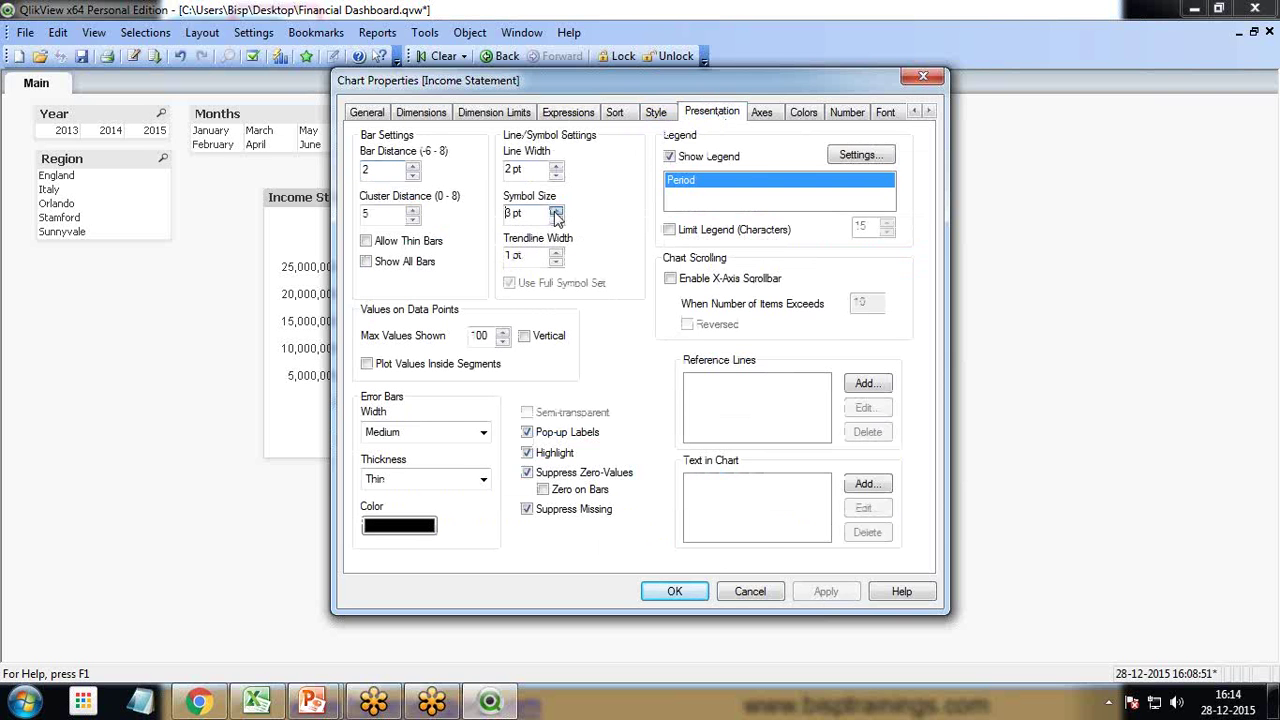
click(557, 208)
- Apply the 4 pt symbols, close properties, and drag the chart's bottom edge to enlarge it
click(826, 591)
click(674, 591)
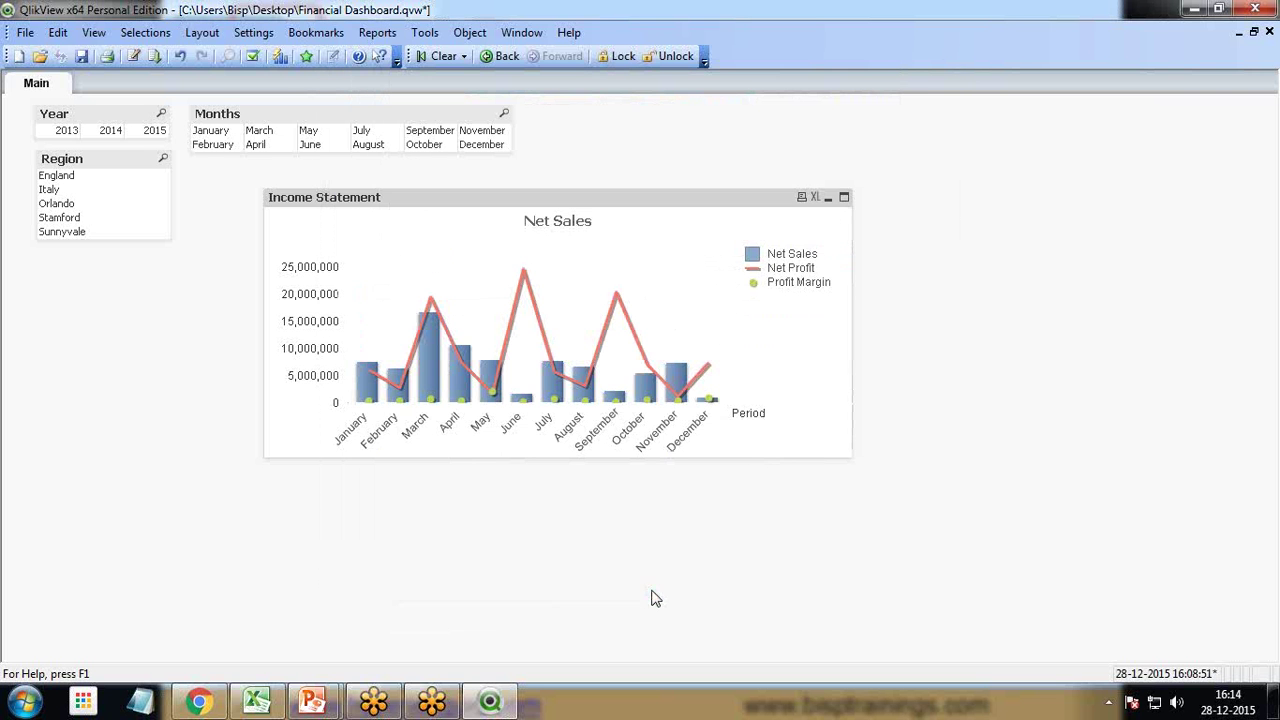
drag(626, 458, 627, 505)
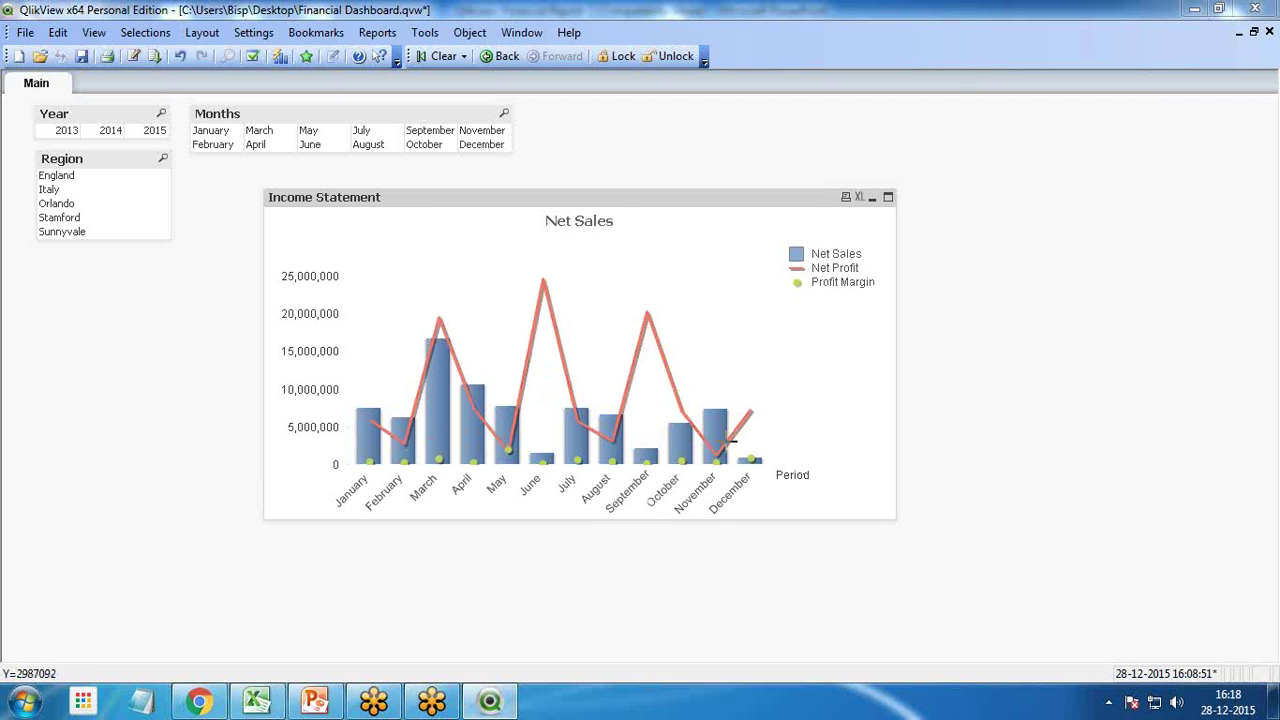
- Try sorting Period by Numeric Value instead of Load Order
right_click(457, 196)
click(487, 210)
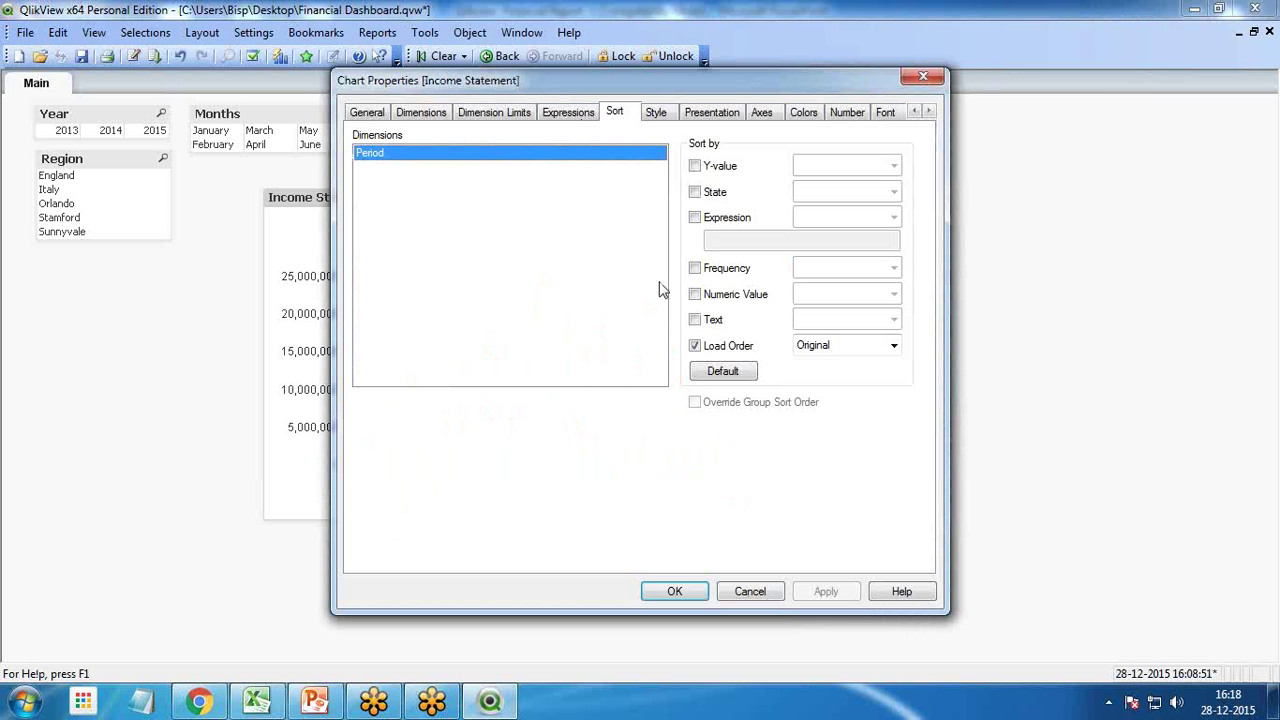
click(695, 294)
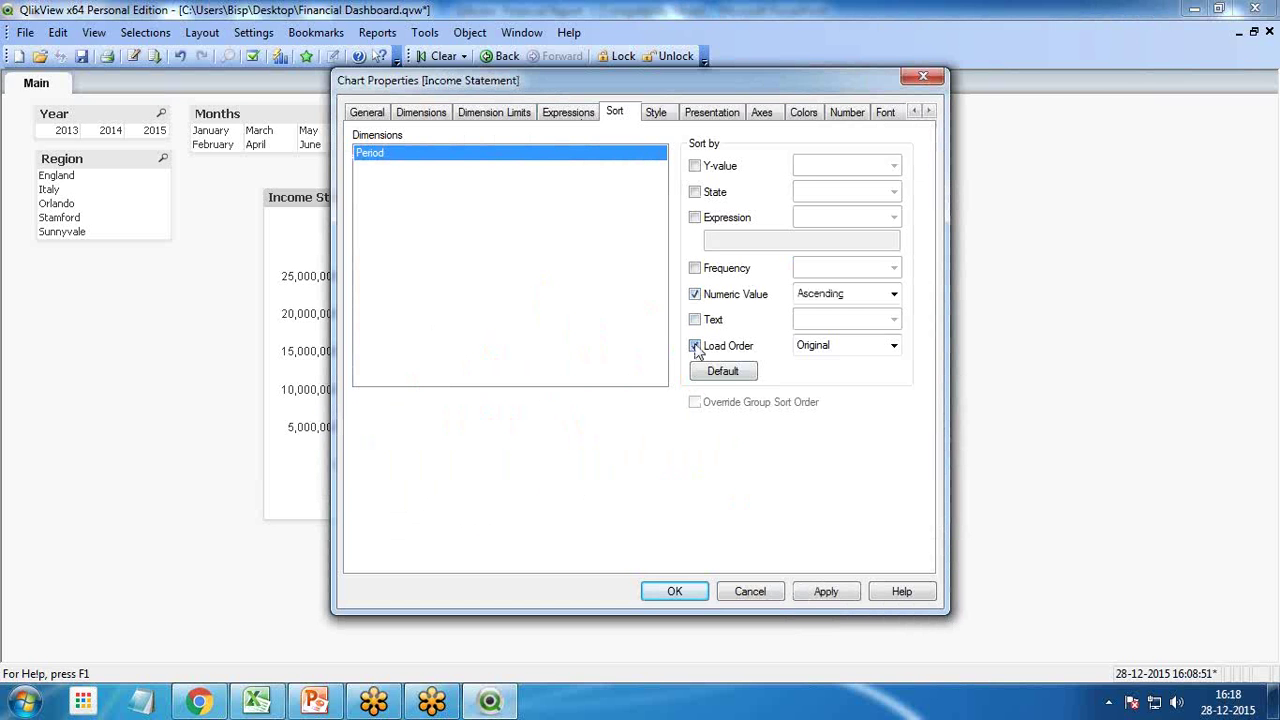
click(695, 345)
click(818, 591)
drag(655, 90, 549, 95)
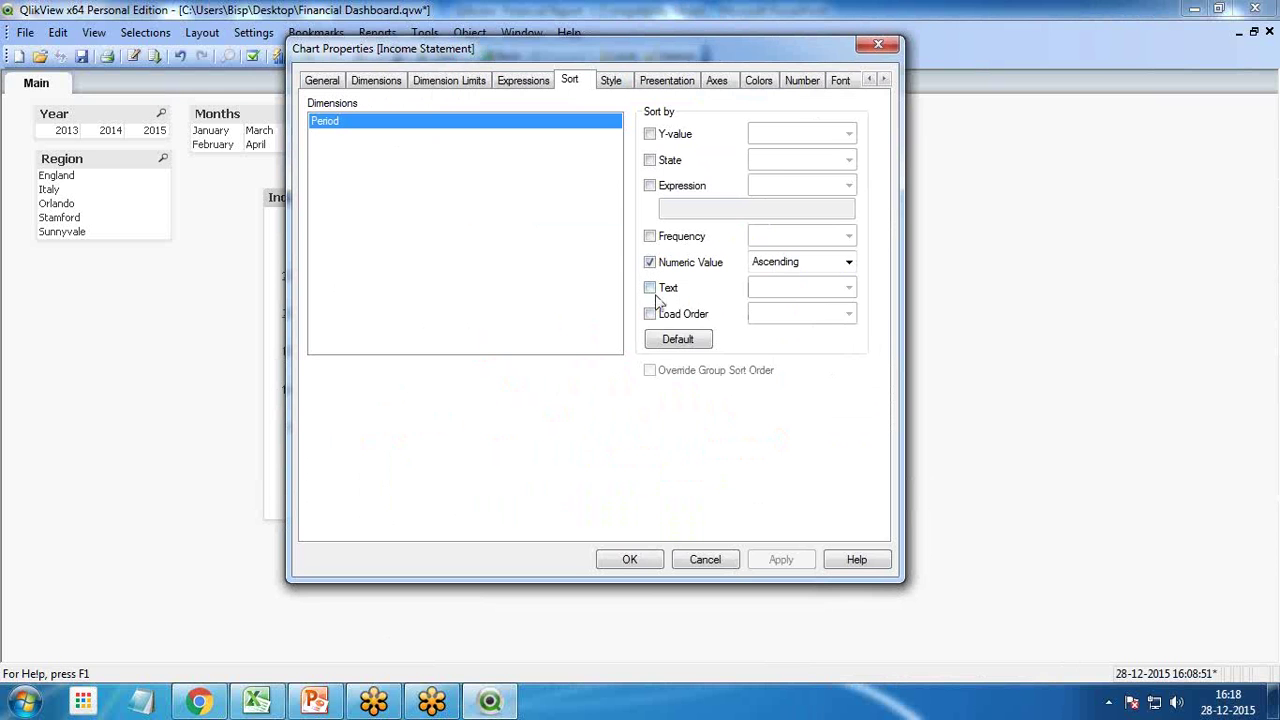
- Sort Period by Text A -> Z only, running April to September, and close
click(650, 287)
click(650, 262)
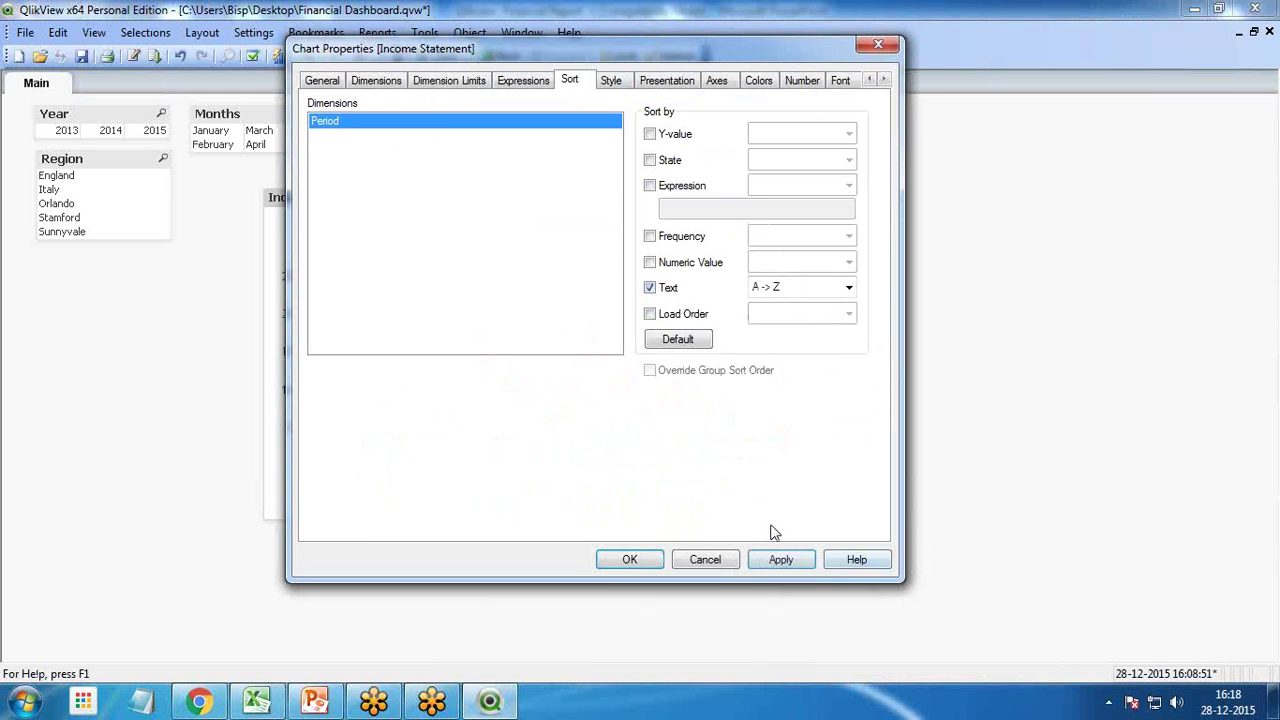
click(781, 559)
drag(574, 38, 399, 88)
click(517, 590)
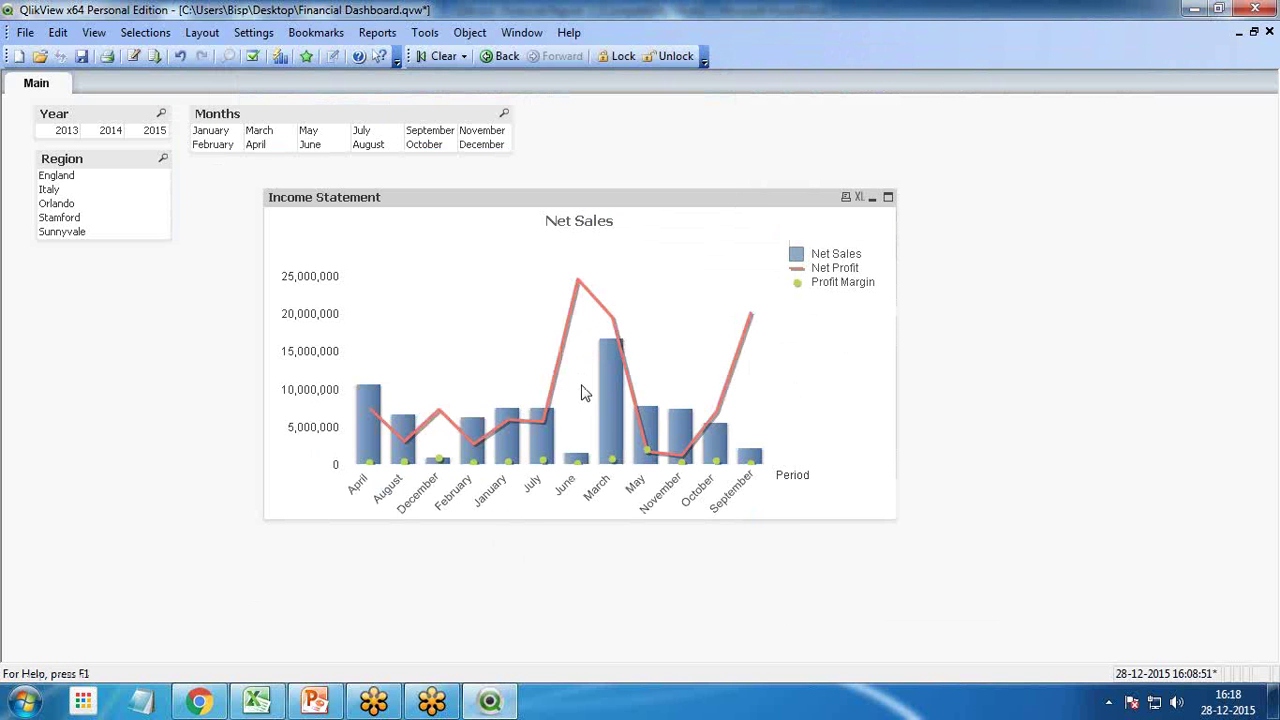
- Drag the Income Statement chart leftward on the Main sheet in two moves
drag(450, 197, 403, 194)
drag(470, 261, 424, 202)
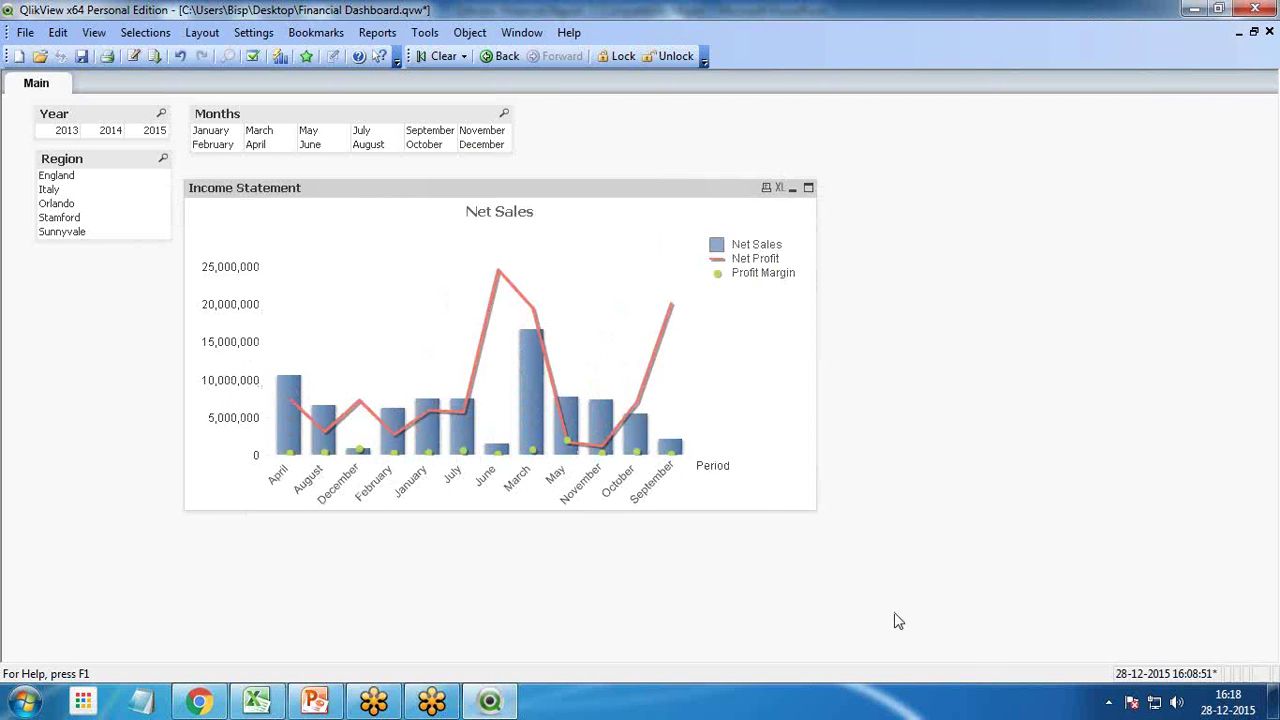